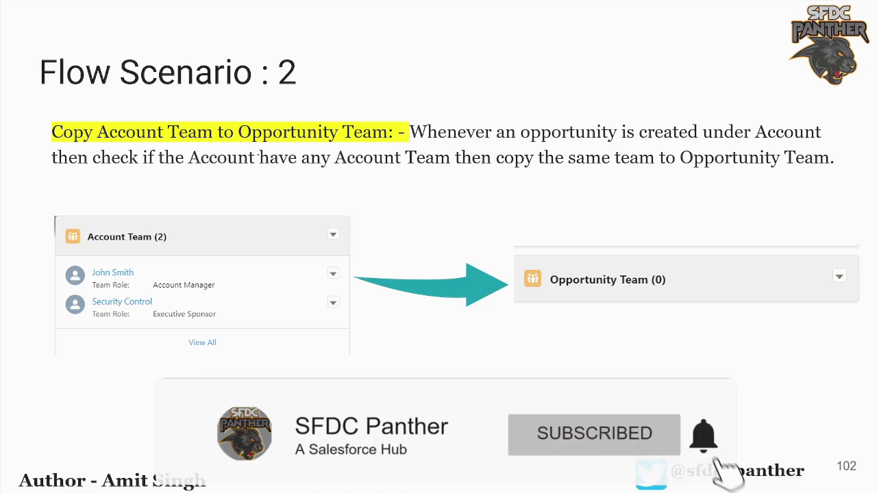
drag(243, 115, 260, 108)
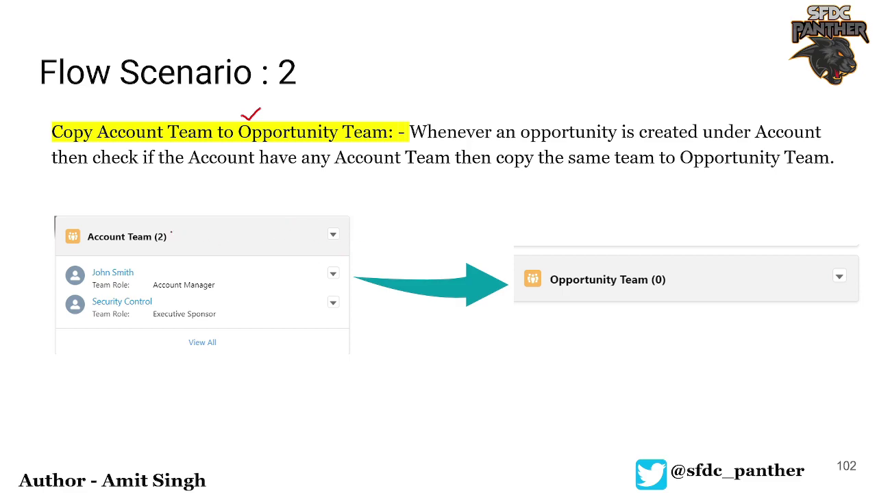
mouse_move(165, 230)
mouse_down()
mouse_move(154, 239)
mouse_move(172, 245)
mouse_move(166, 231)
mouse_up()
mouse_move(358, 256)
mouse_down()
mouse_move(376, 245)
mouse_move(448, 246)
mouse_move(471, 258)
mouse_move(466, 243)
mouse_up()
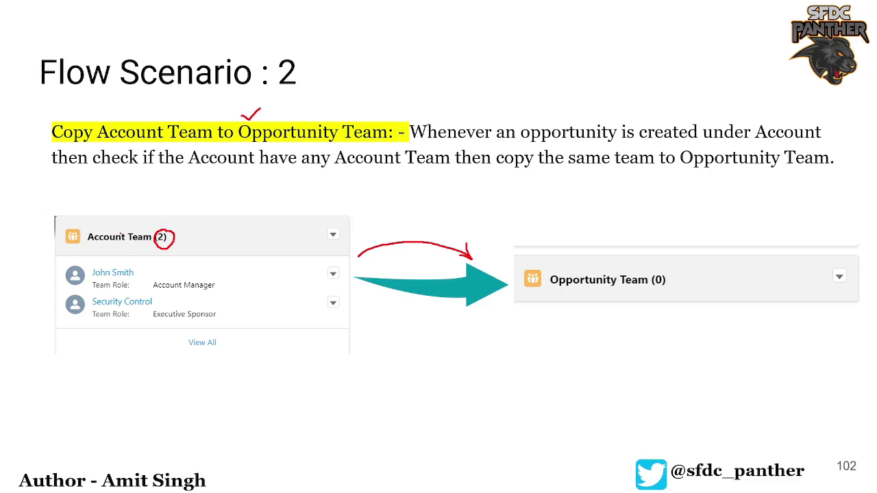
drag(109, 217, 135, 208)
mouse_move(587, 260)
mouse_down()
mouse_move(600, 265)
mouse_move(619, 243)
mouse_up()
Switch to Salesforce Setup in the browser and examine the Disable Team Selling option on the Opportunity Team Settings page.
key(alt+Tab)
click(247, 10)
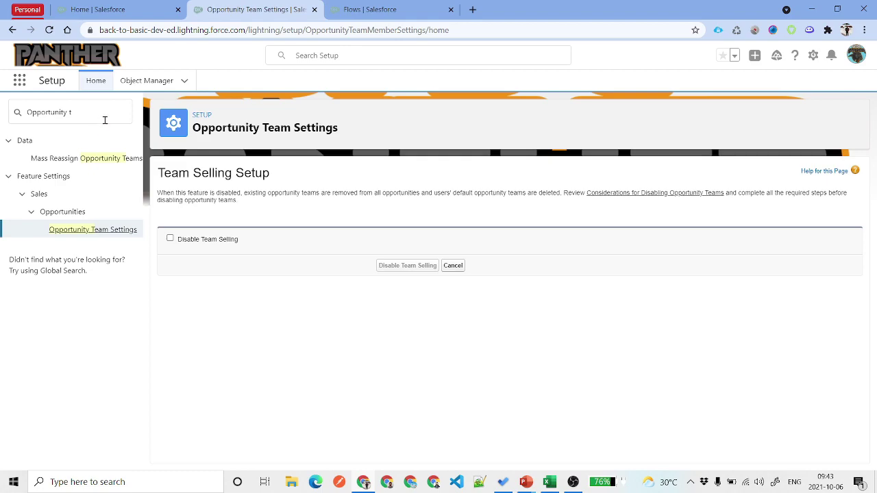
drag(117, 114, 9, 118)
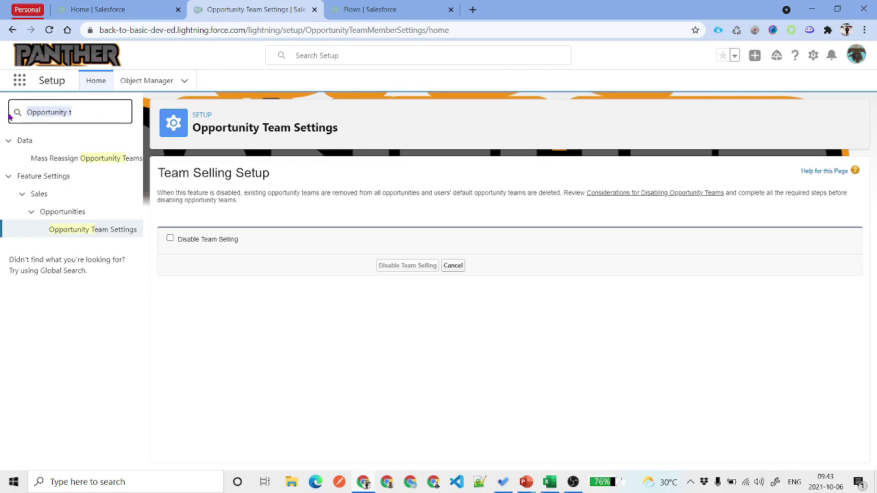
click(100, 113)
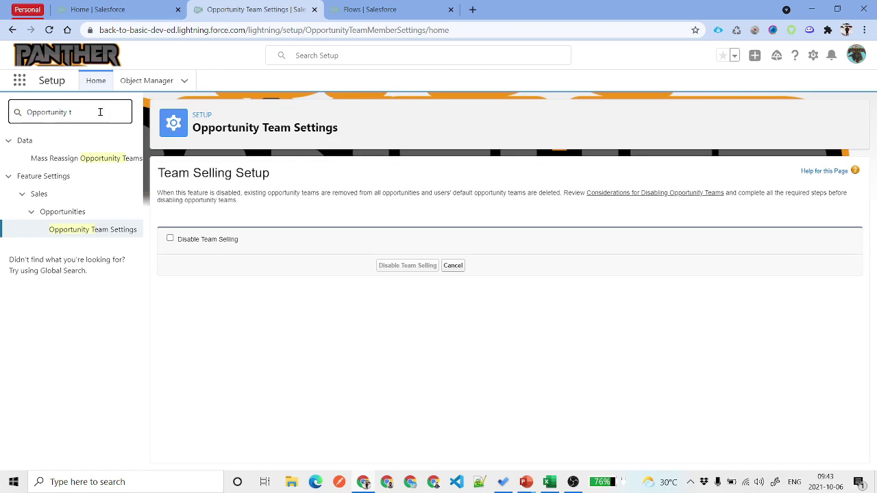
triple_click(65, 111)
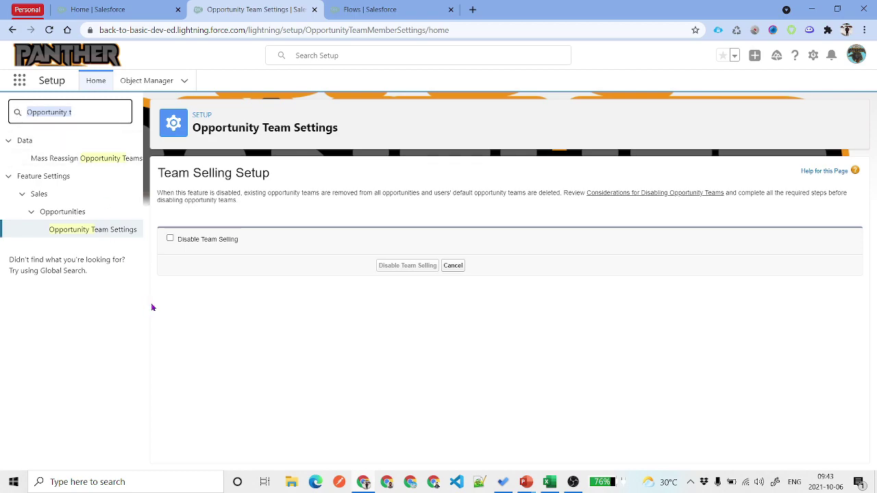
click(171, 240)
click(170, 240)
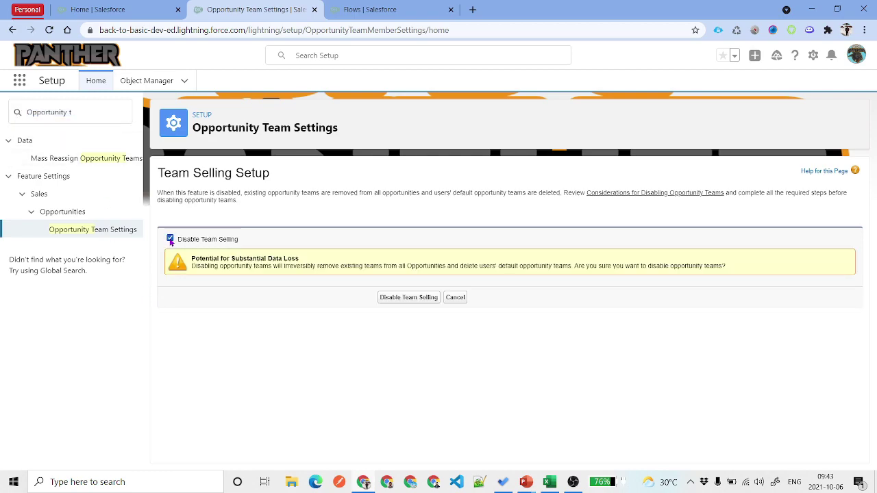
click(170, 240)
drag(179, 243, 244, 243)
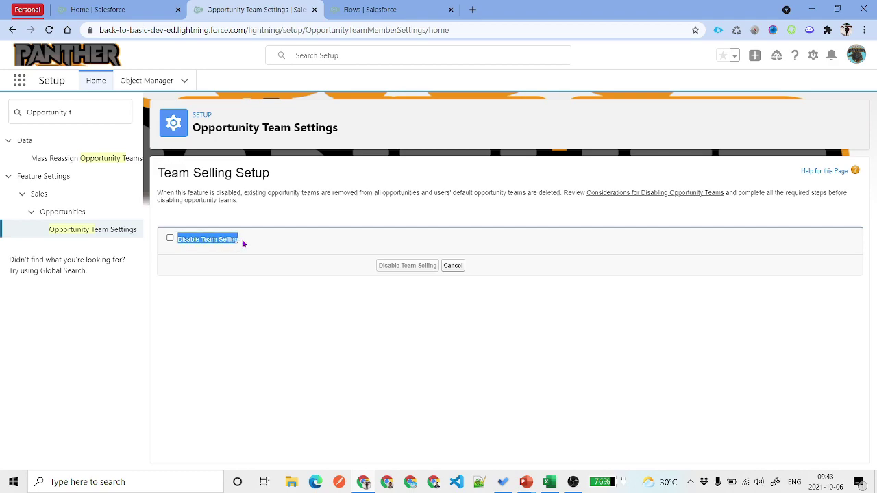
click(280, 217)
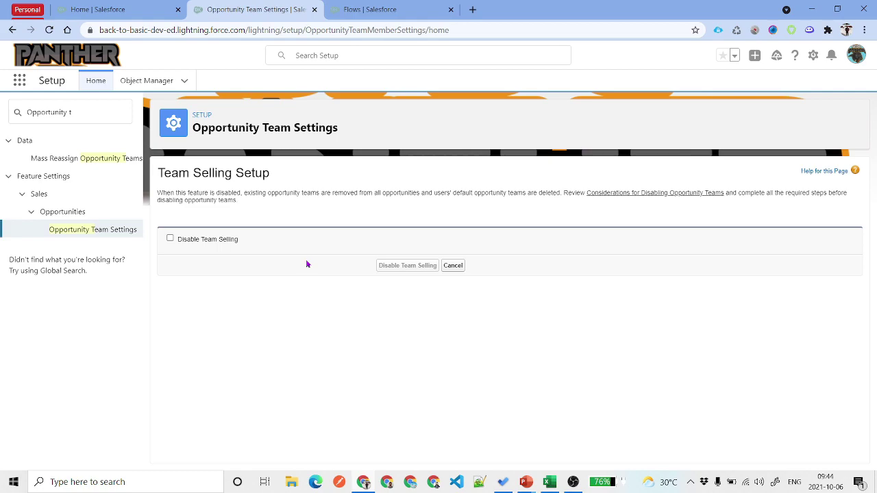
Search Setup for "Account Te" and open the Account Teams settings.
click(88, 113)
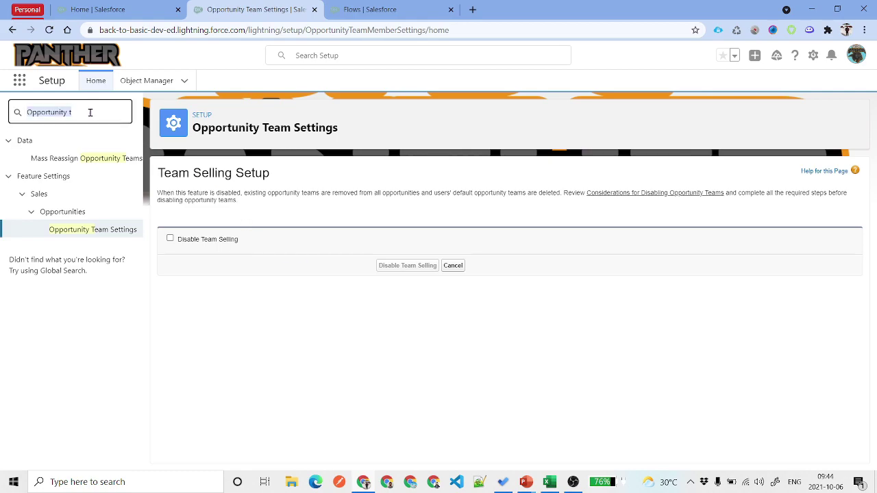
text(Account)
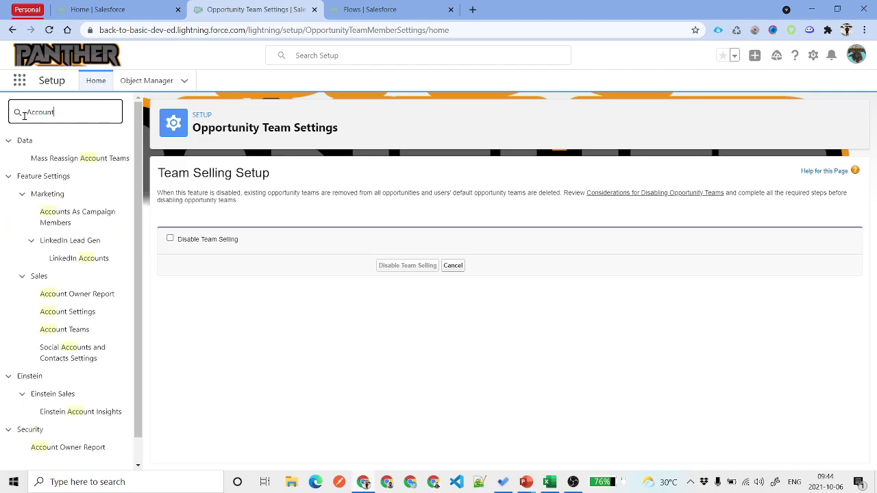
text( Te)
drag(89, 114, 9, 112)
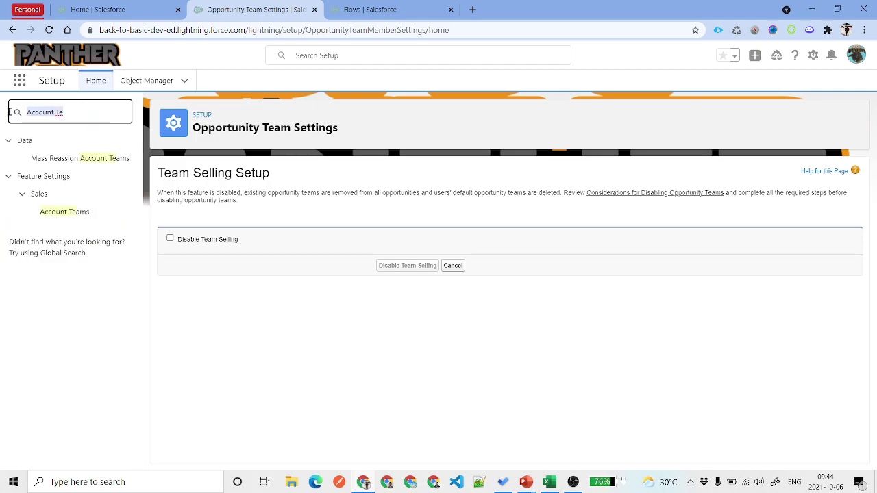
click(69, 213)
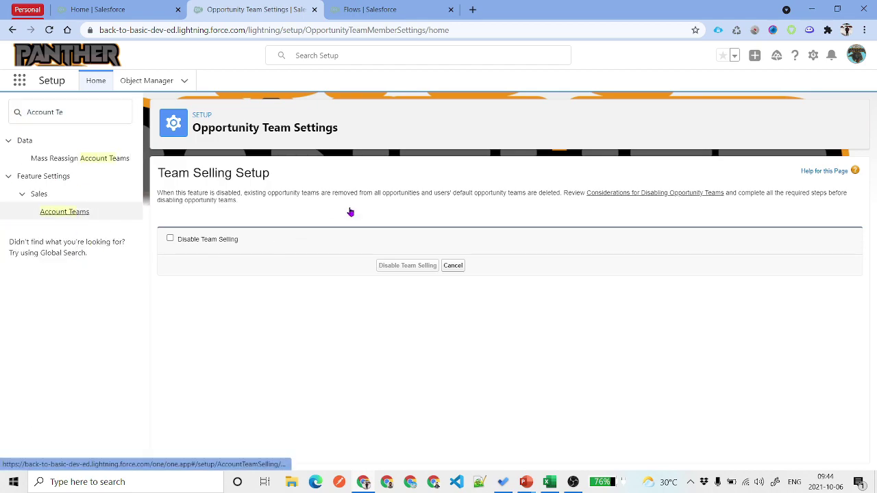
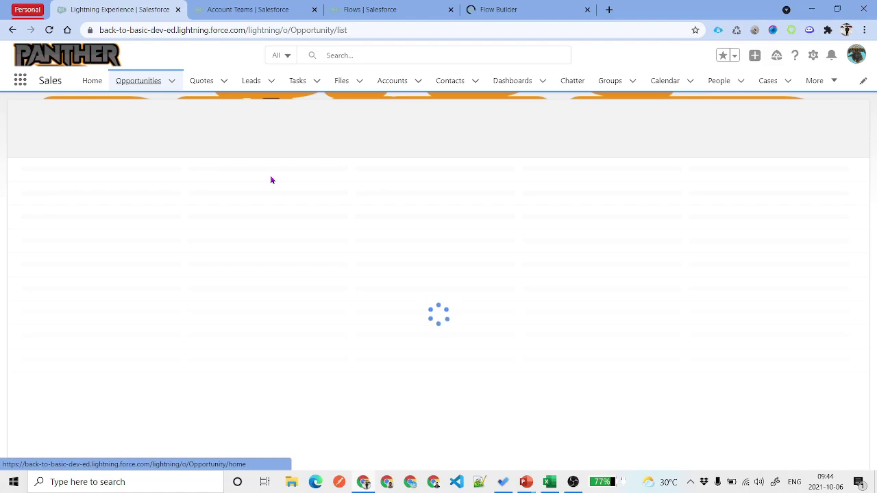
Create a new Record-Triggered Flow in Flow Builder using the Auto-Layout canvas.
key(ctrl+4)
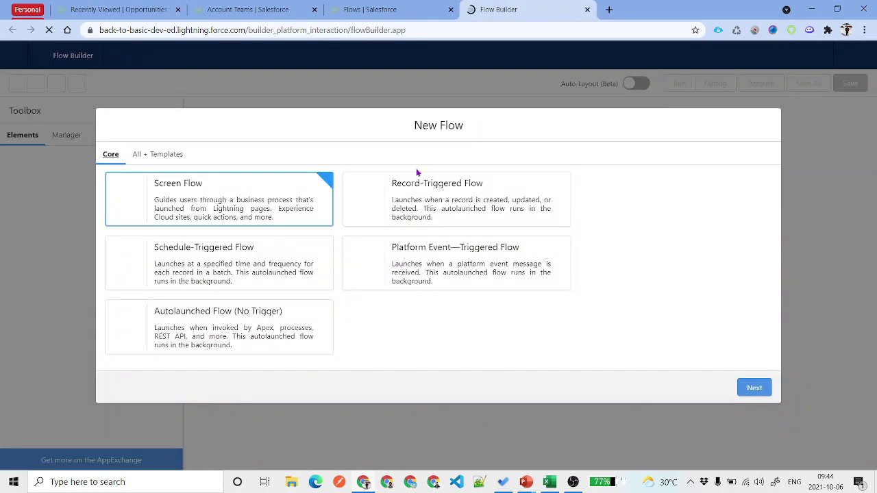
click(429, 205)
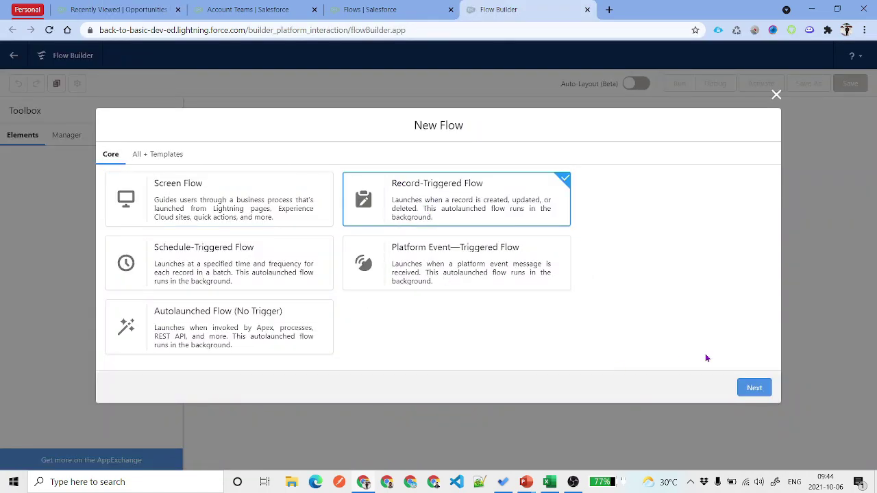
click(754, 388)
click(535, 269)
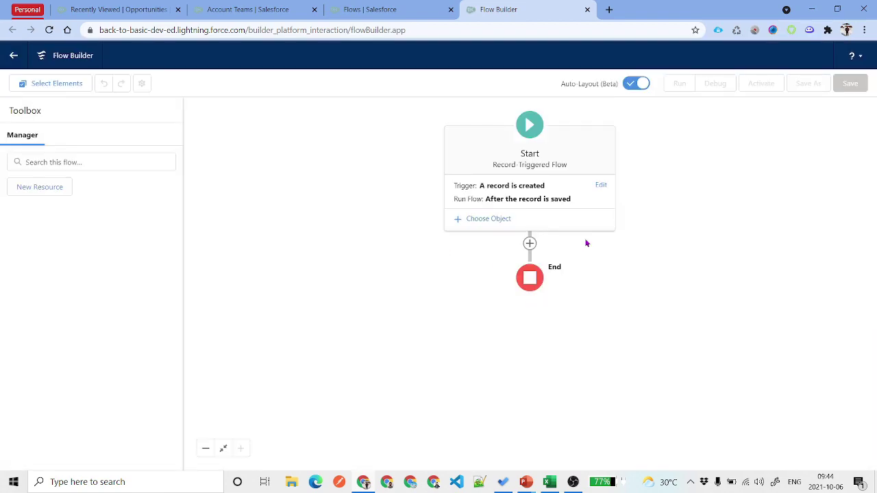
Configure the flow trigger to fire when a record is created and run after the record is saved.
click(603, 186)
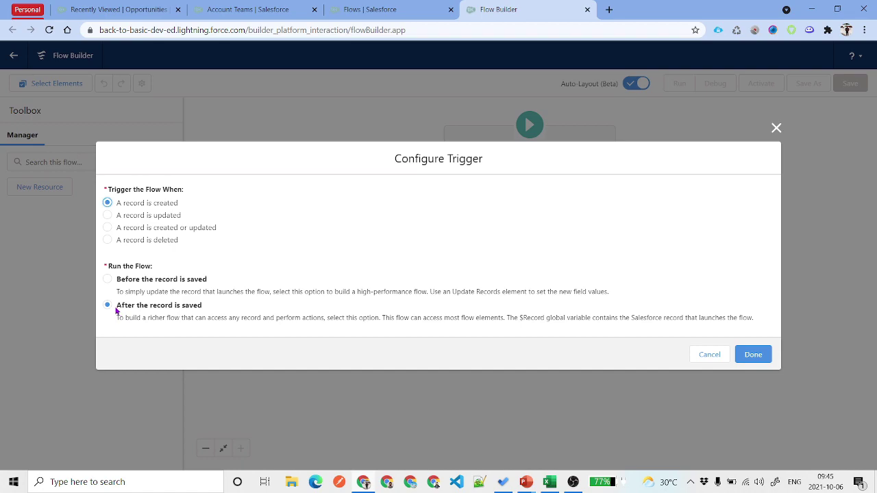
drag(117, 307, 214, 305)
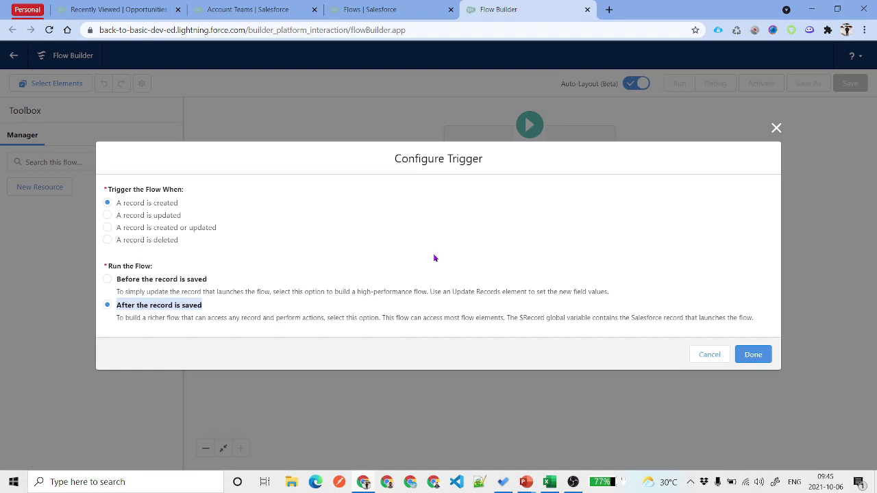
click(762, 360)
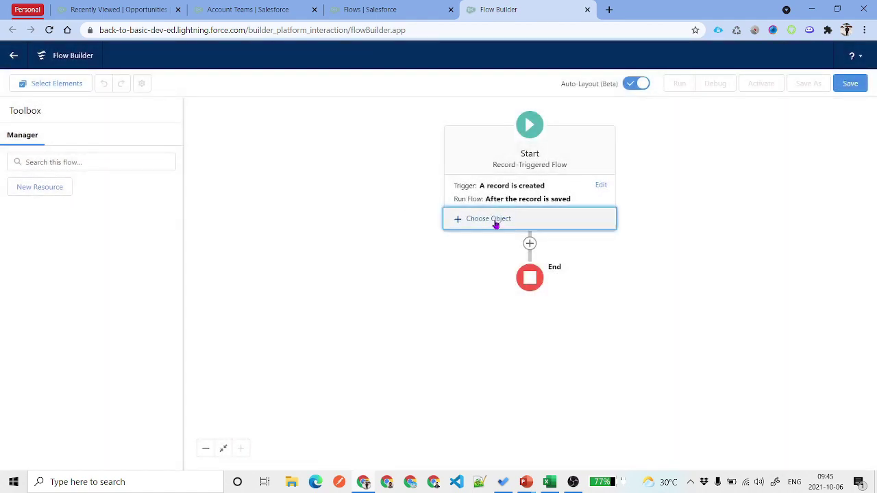
Choose Opportunity as the object whose records trigger the flow.
click(495, 225)
click(176, 273)
text(Oppo)
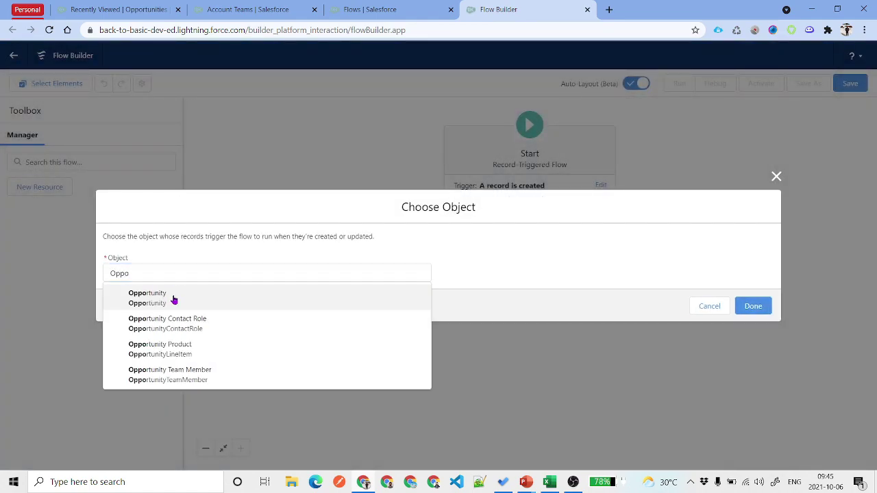
click(172, 300)
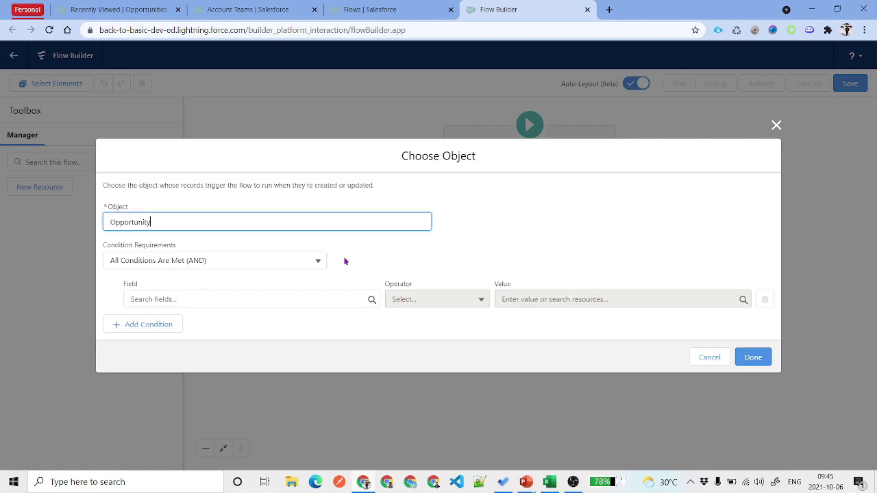
Add the trigger condition AccountId Does Not Equal Empty String (Not Null) and apply the object settings.
click(237, 299)
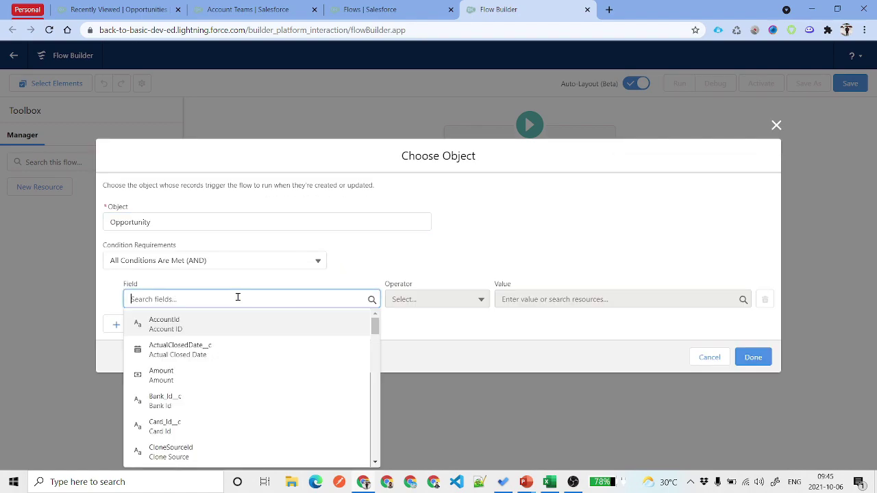
text(Acc)
click(239, 327)
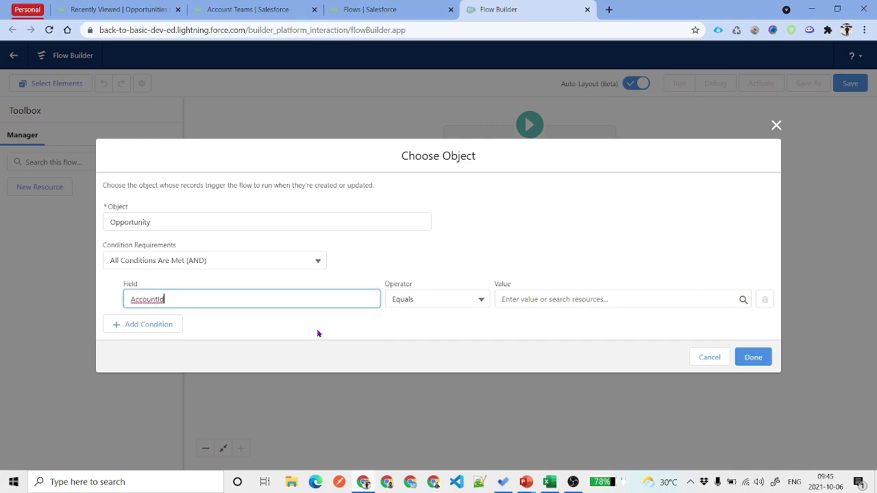
click(435, 298)
click(445, 346)
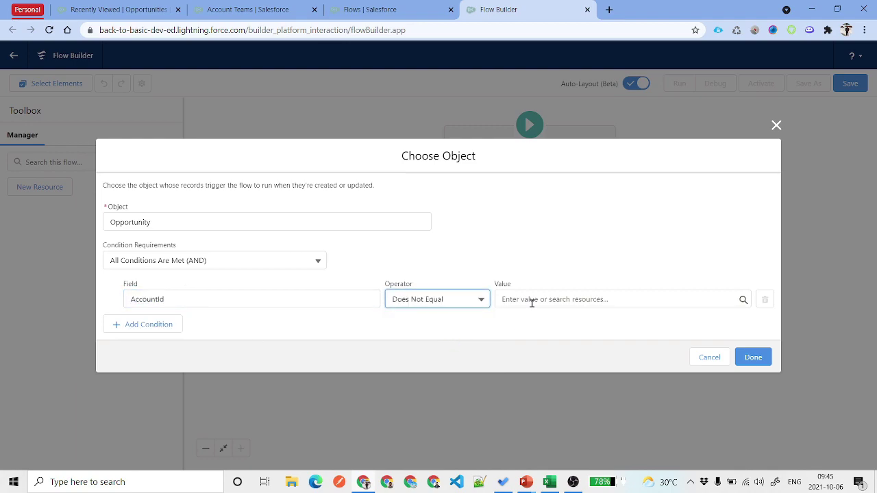
click(530, 302)
text(null)
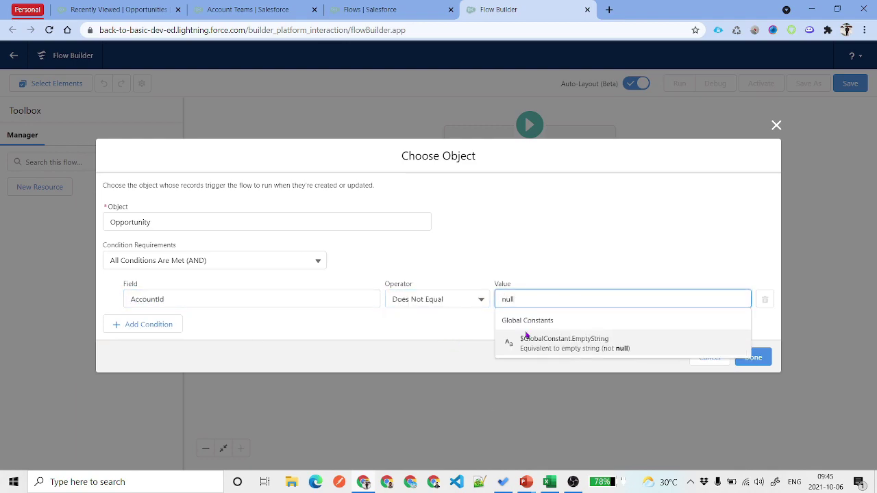
click(531, 344)
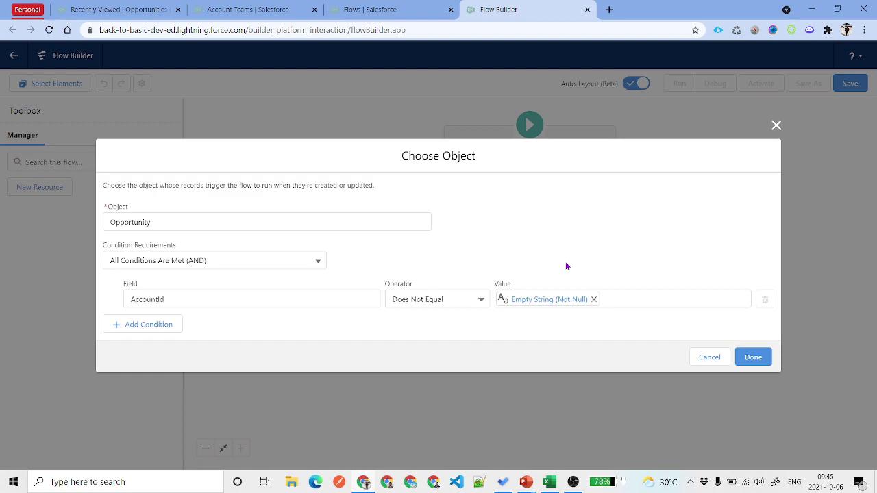
click(753, 357)
Add a Get Records element after Start, labelled "SOQL : Get Account Team Member" with the API name grAccountTeams.
drag(568, 145, 527, 139)
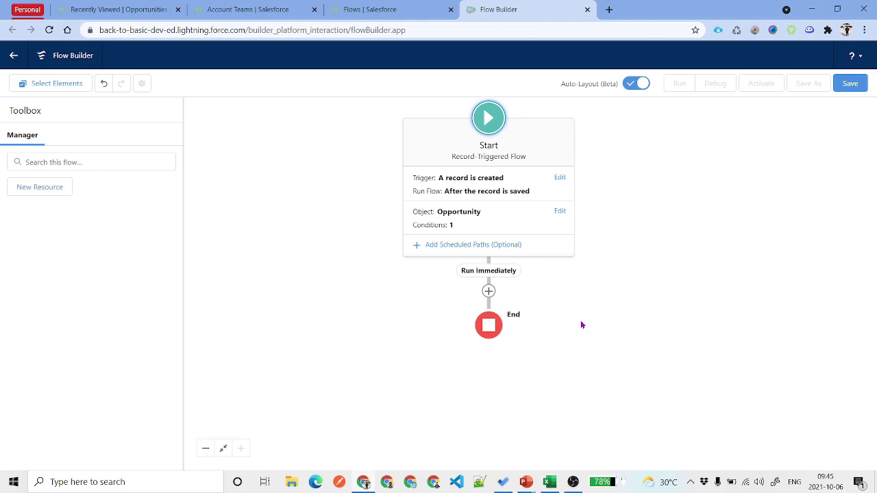
click(488, 291)
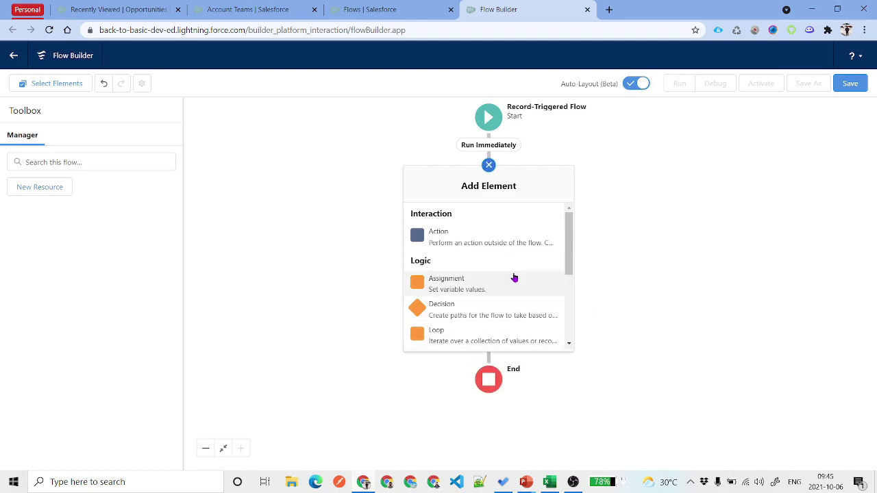
scroll(513, 277, down, 3)
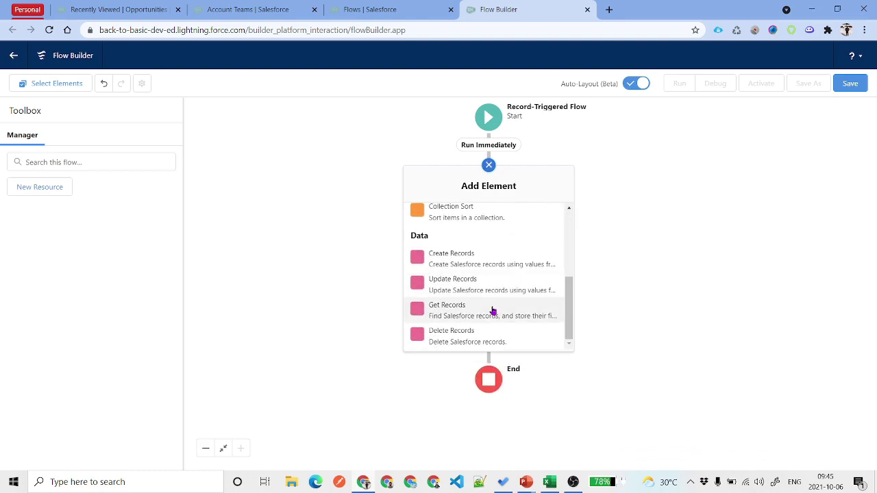
click(492, 311)
click(320, 215)
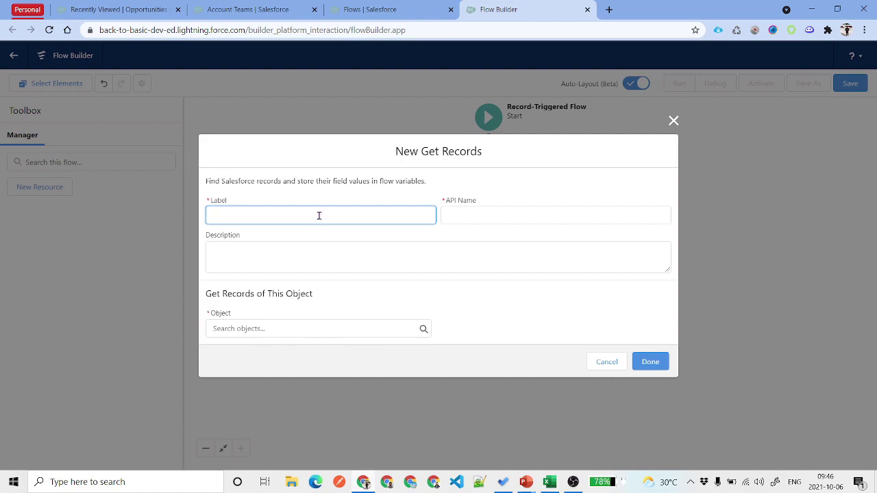
text(SOQL : Get Account Team Member)
key(Tab)
text(S)
text(rAcc)
text(ountT)
text(eams)
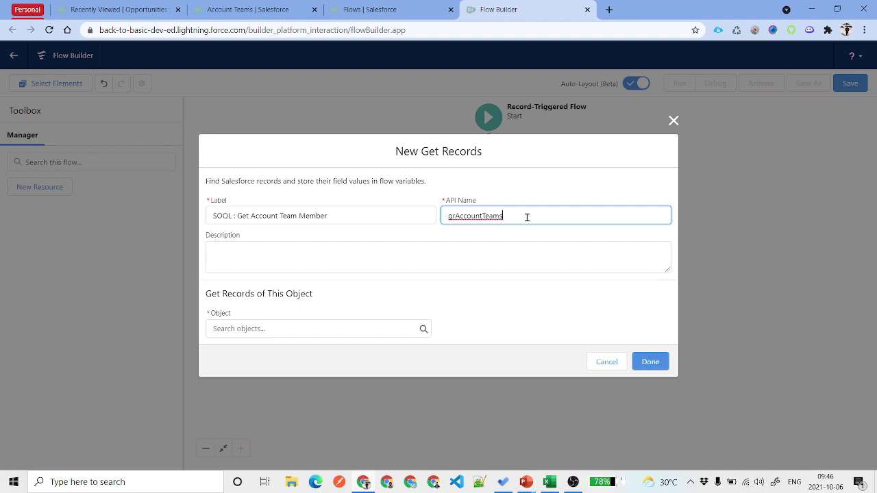
drag(527, 215, 433, 213)
drag(336, 215, 196, 216)
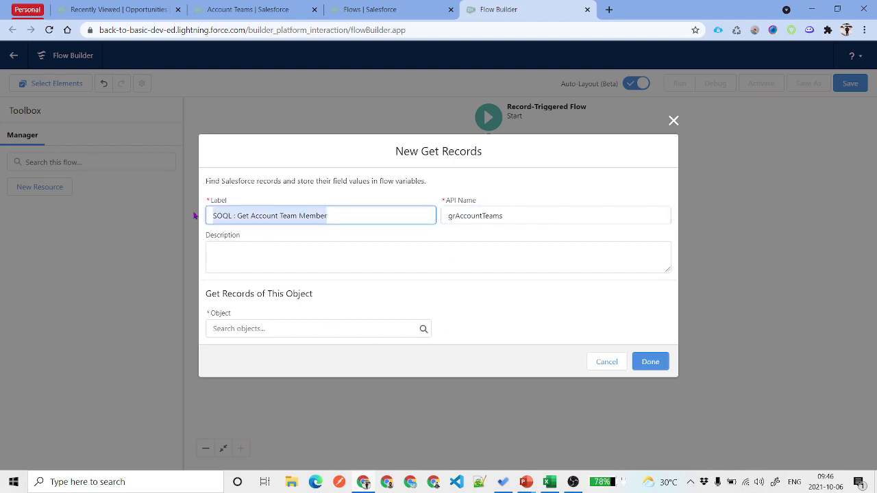
Set the object of the Get Records element to Account Team Member.
click(295, 329)
text(Account Te)
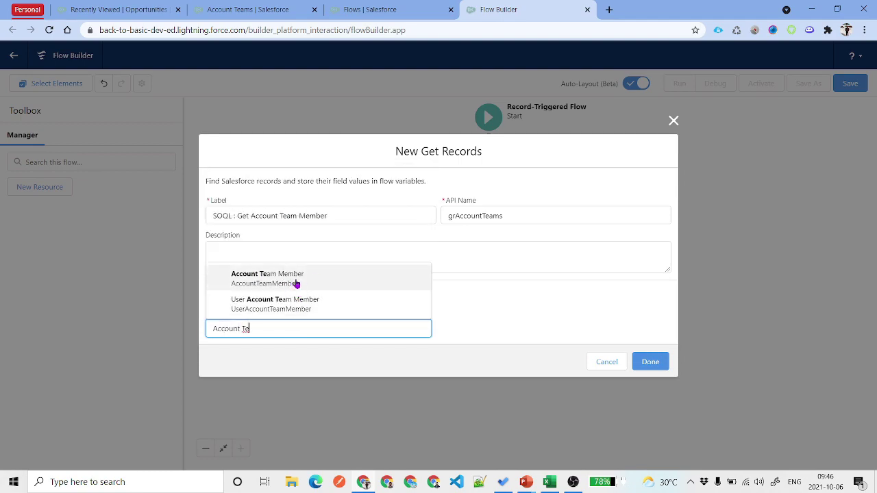
click(296, 281)
scroll(246, 300, down, 2)
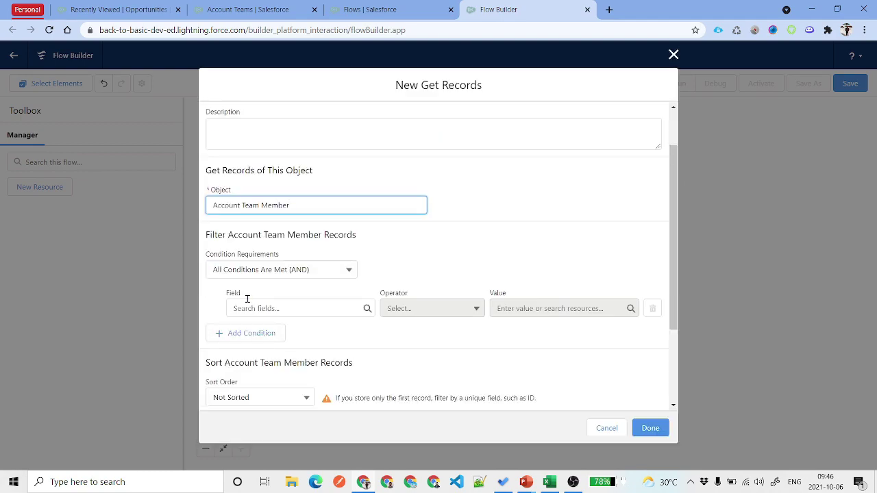
Filter the Account Team Member records on AccountId Equals the triggering record's Account ID ($Record > Account ID).
click(281, 309)
text(Acc)
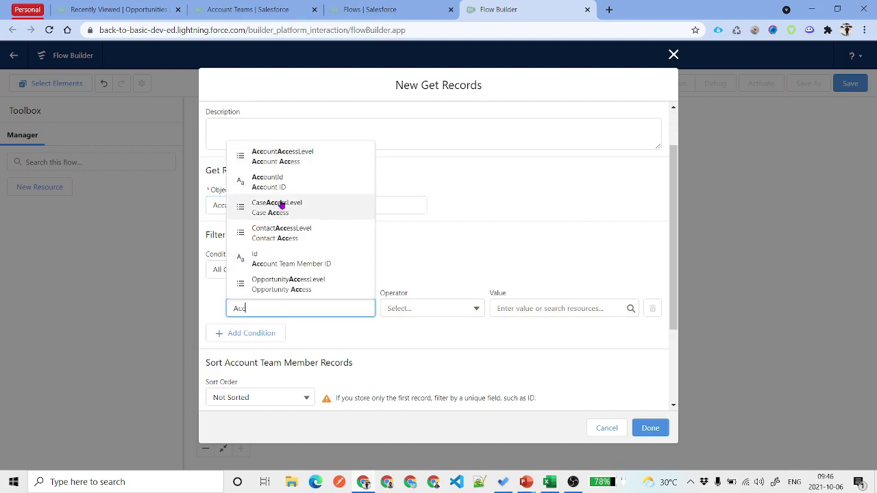
click(269, 181)
click(551, 309)
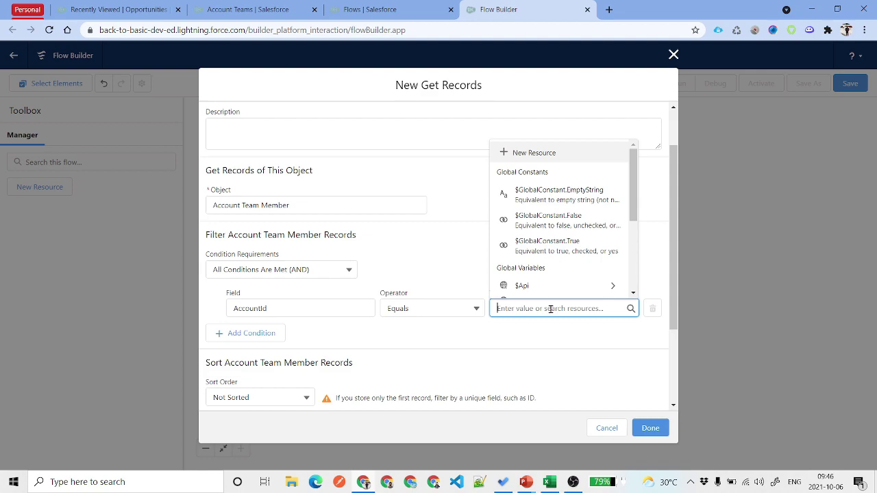
text(rec)
click(624, 287)
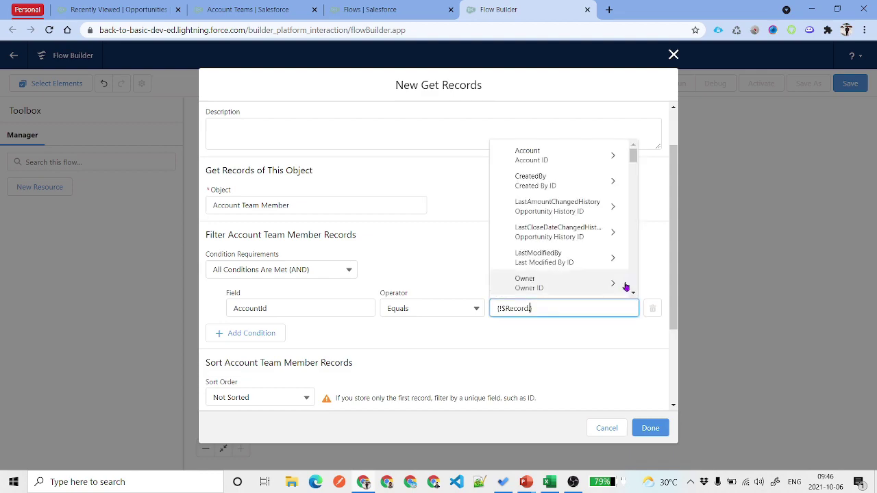
text(acc)
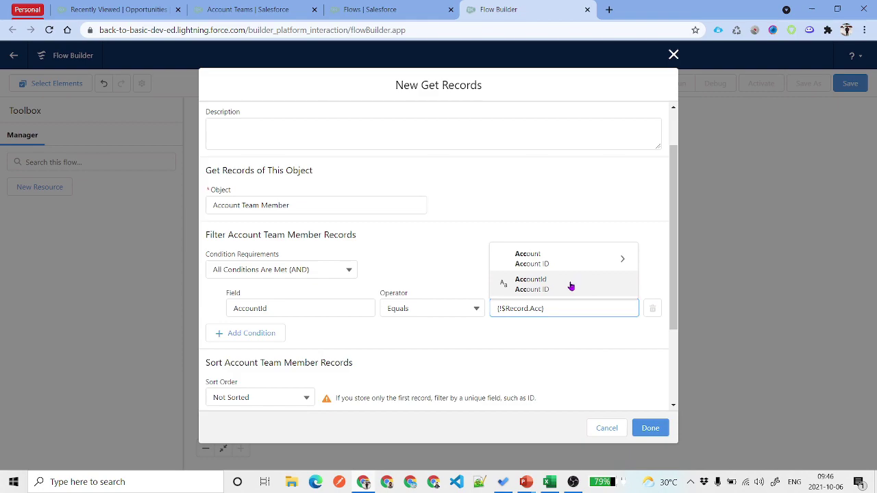
click(570, 285)
click(559, 369)
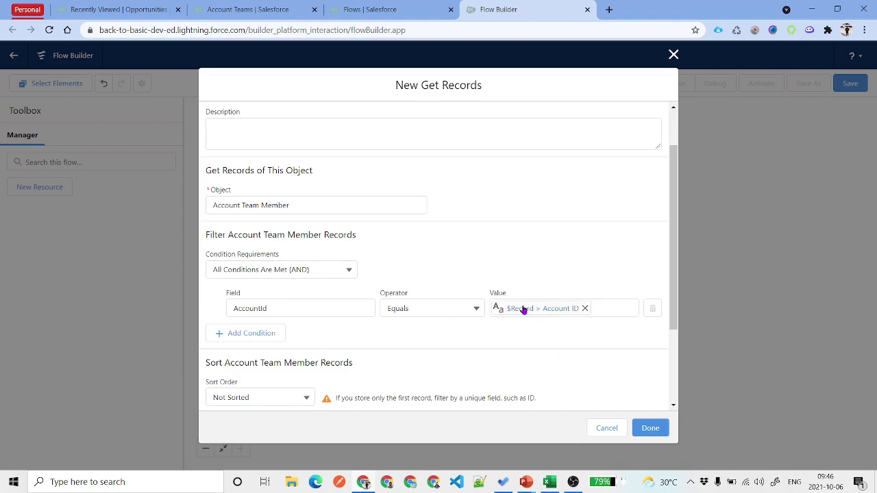
Have the Get Records element store all records and finish the element.
scroll(411, 370, down, 3)
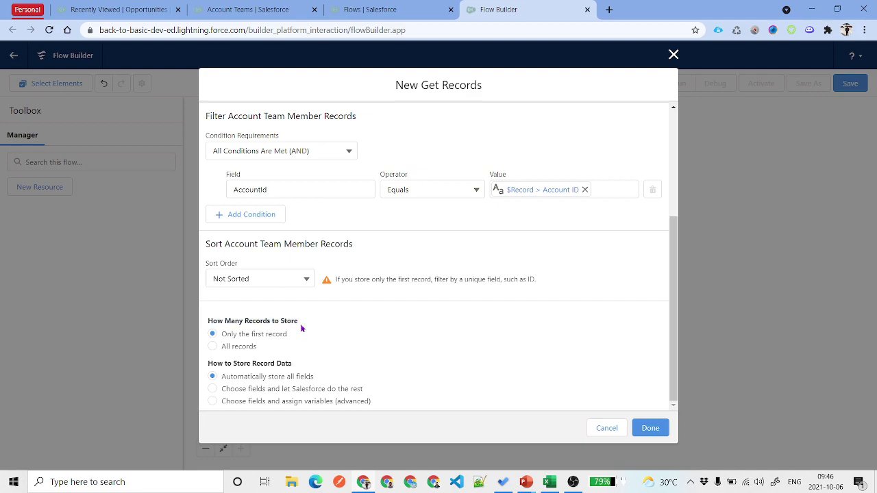
click(231, 348)
click(639, 433)
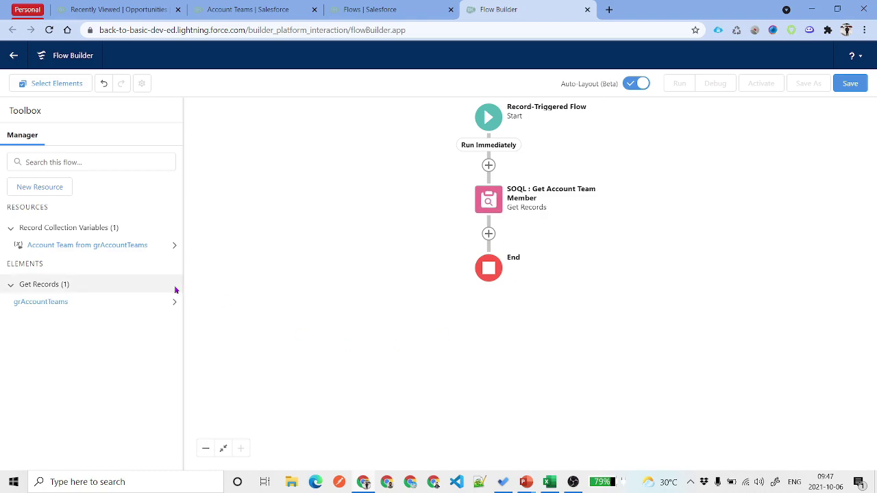
Create a new variable resource with the API name varOpportunityTeamList and the data type Record.
click(40, 194)
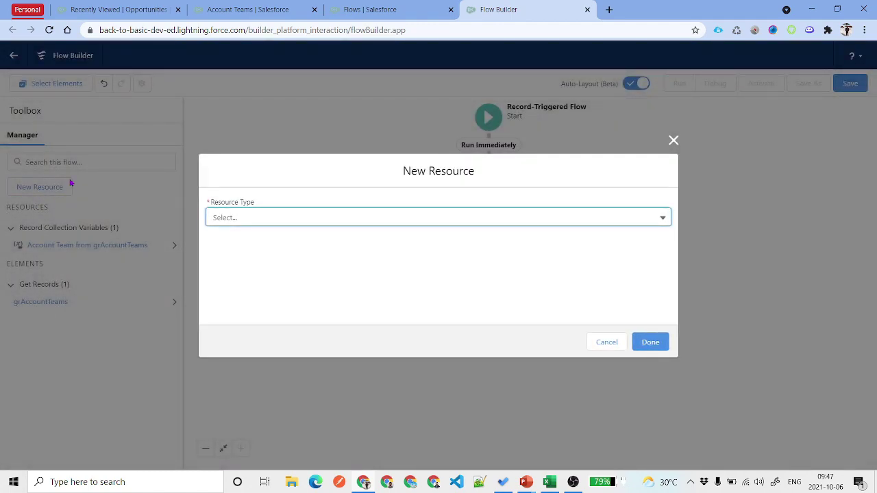
click(265, 214)
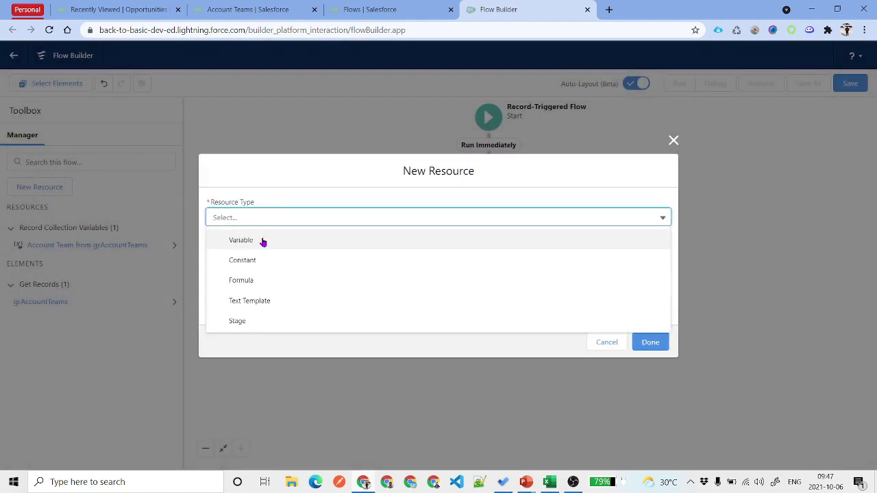
click(263, 241)
click(256, 232)
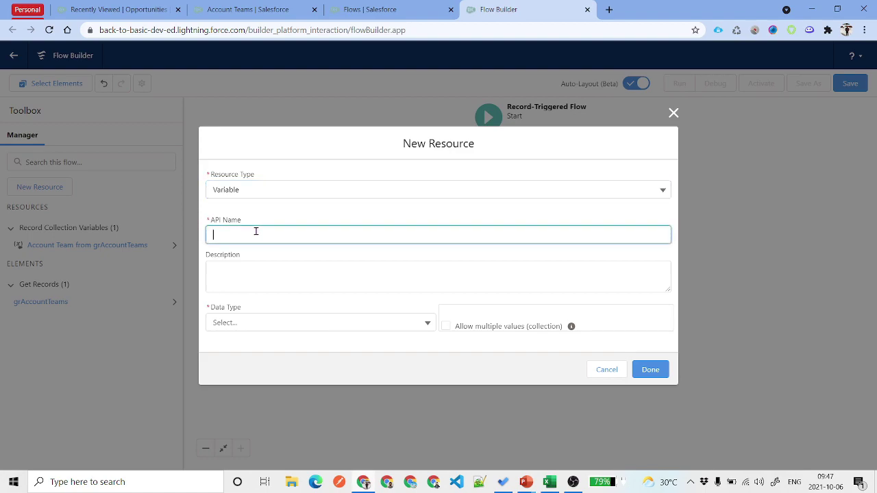
text(var)
key(BackSpace)
key(BackSpace)
text(Opportunity)
click(274, 322)
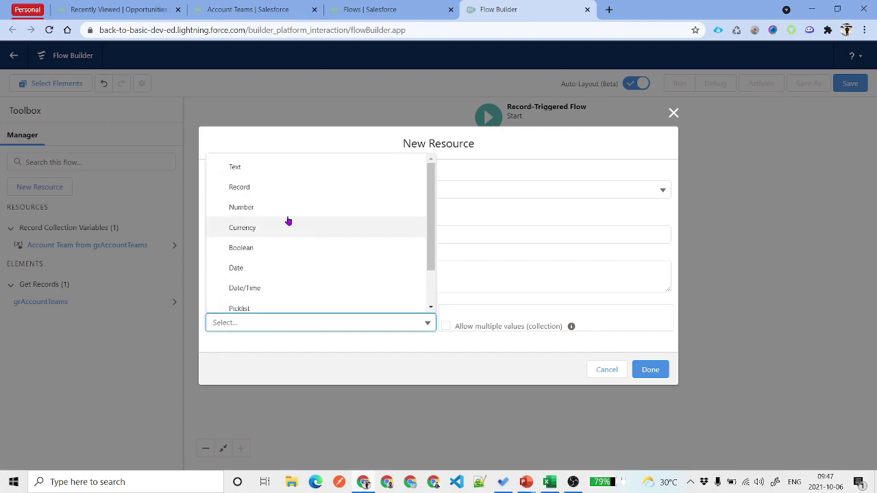
click(260, 193)
Set the variable's object to Opportunity Team Member, allow multiple values (collection), and save the resource.
click(291, 325)
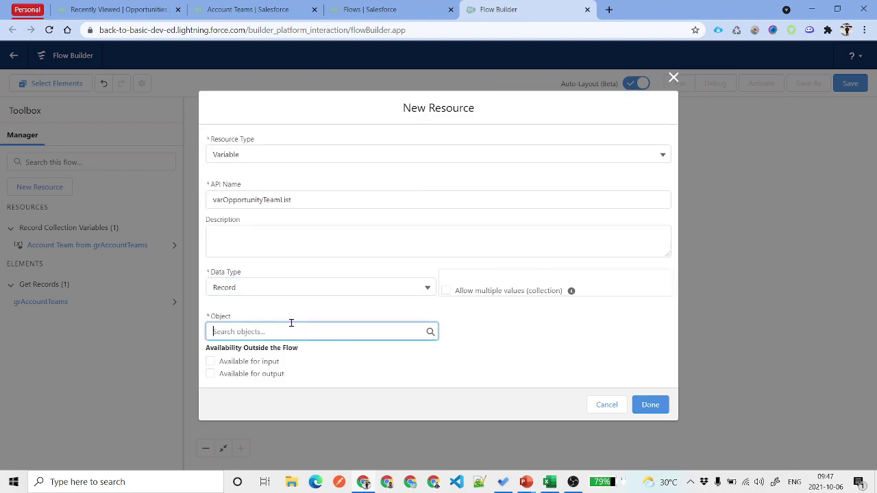
text(Oppo)
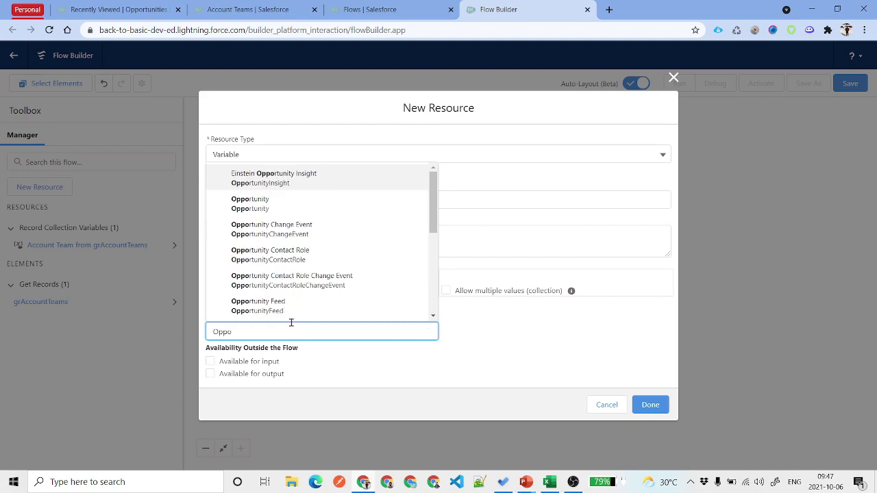
text(rtunity te)
click(337, 304)
click(493, 327)
click(446, 292)
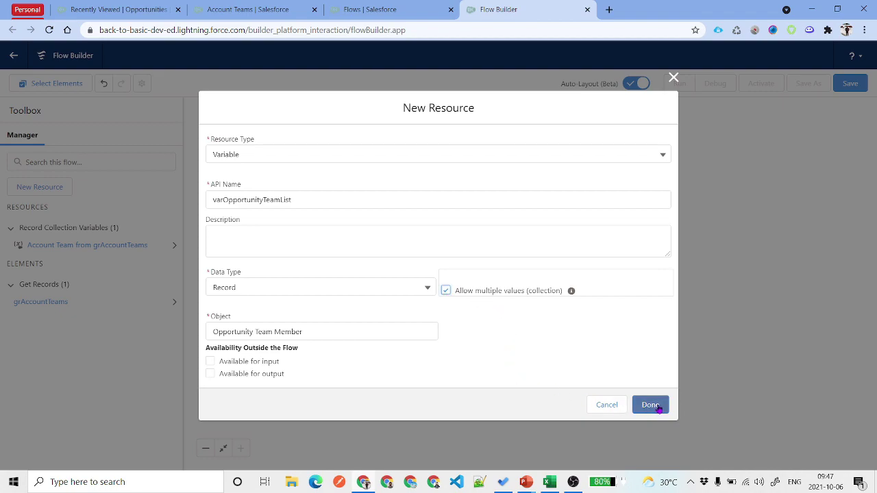
drag(220, 362, 278, 368)
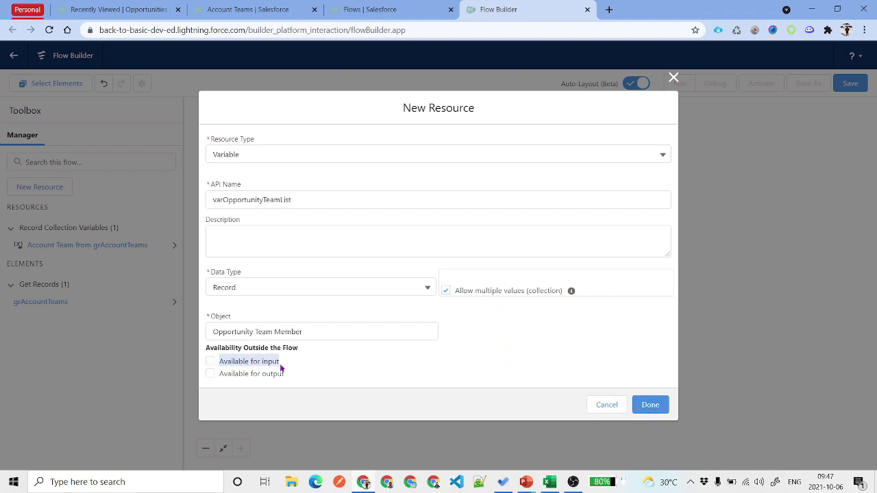
drag(220, 374, 309, 381)
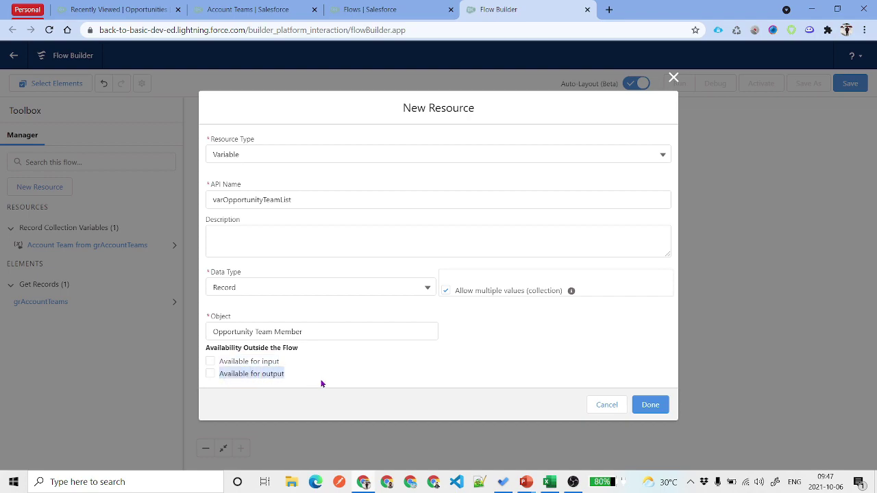
click(650, 405)
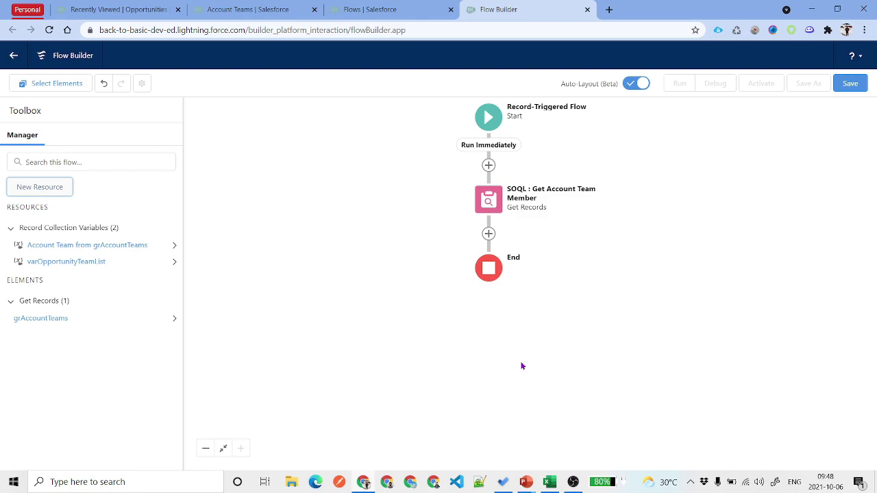
Add a Loop element after the Get Records element, labelled "Iterate with Account Team Members" with the API name accountTeam.
click(488, 234)
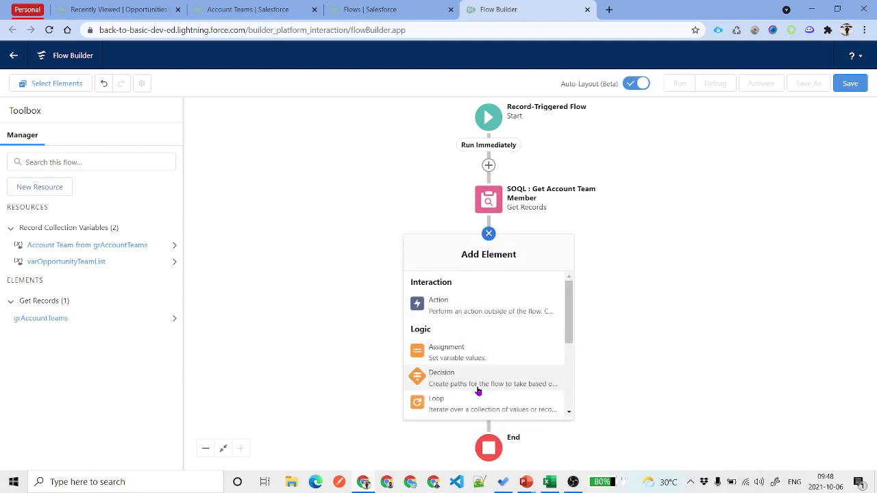
scroll(511, 346, down, 1)
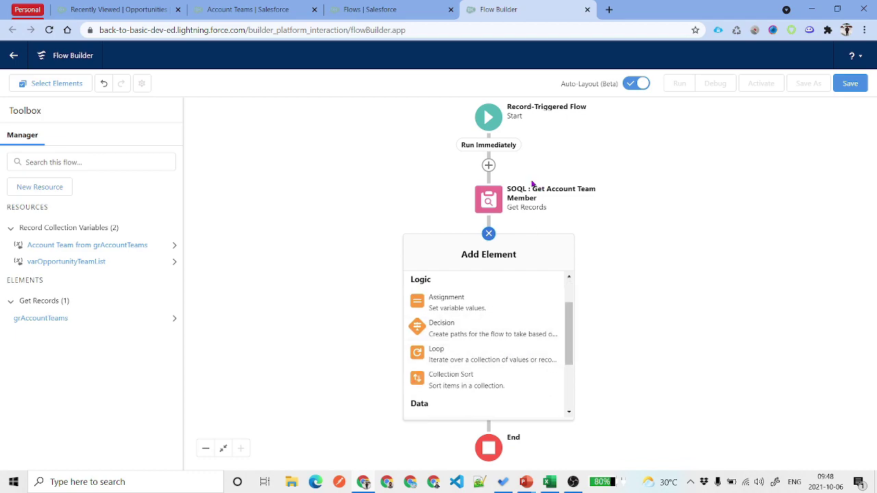
click(485, 357)
text(Iterate woith Account Team Members)
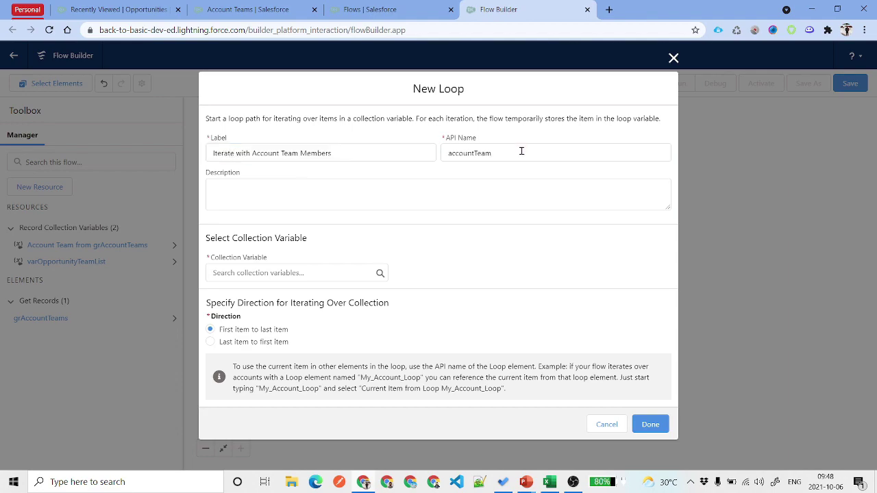
drag(523, 152, 431, 146)
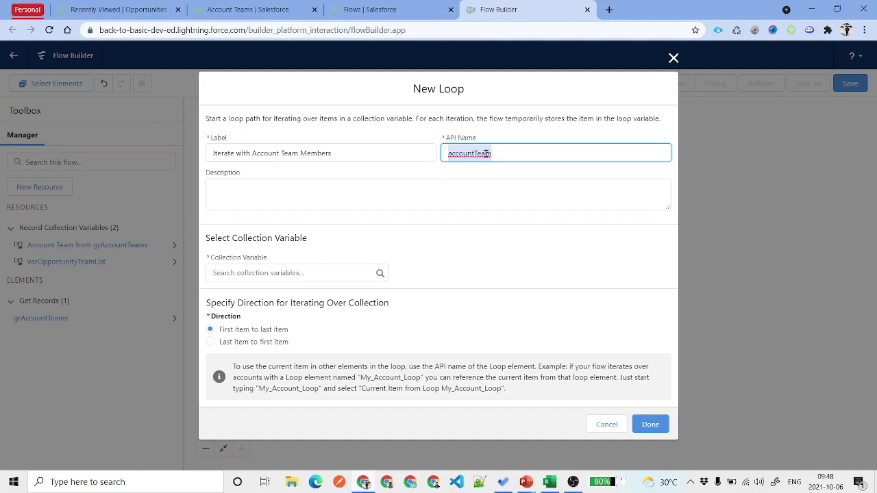
click(508, 172)
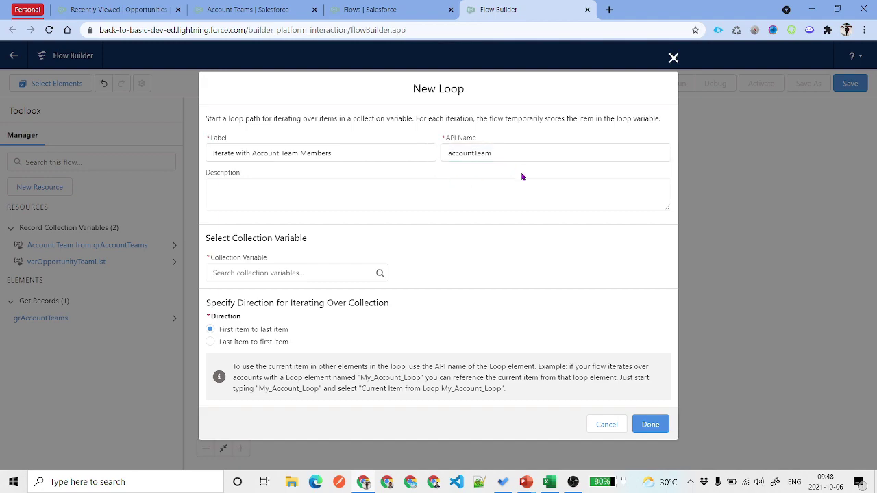
Choose Account Team from grAccountTeams as the loop's collection variable and finish the element.
click(331, 274)
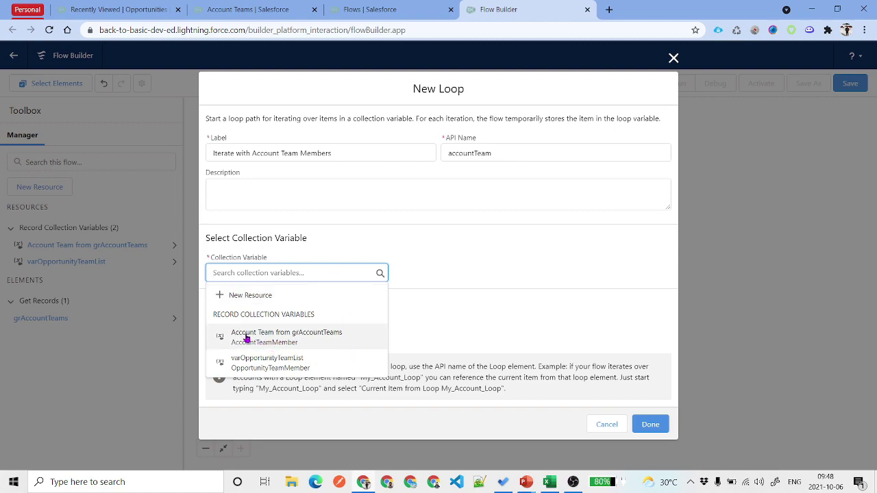
click(336, 340)
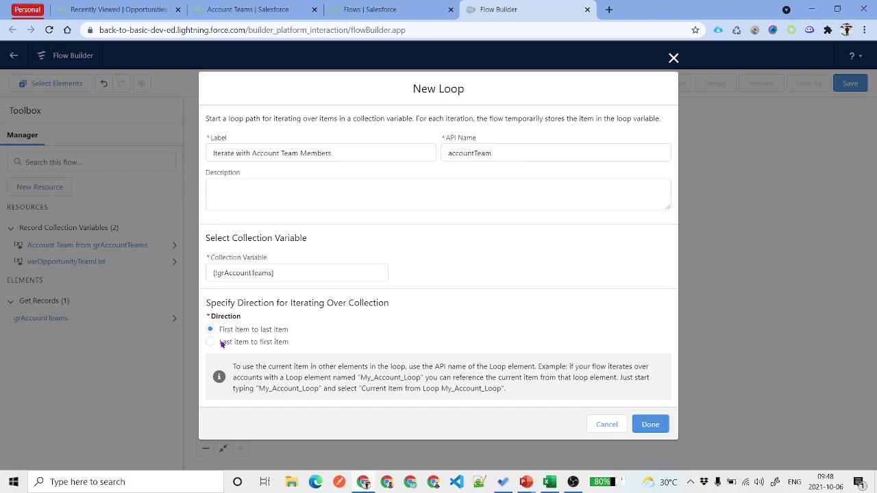
click(650, 424)
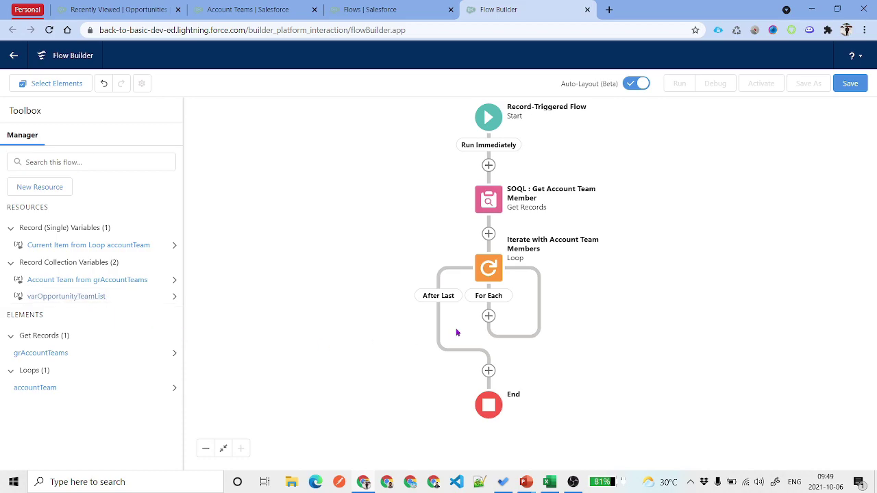
Add an Assignment element in the loop's For Each path, labelled "Prepare Opportunity Team" with the API name Prepare_Opportunity_Team.
click(489, 316)
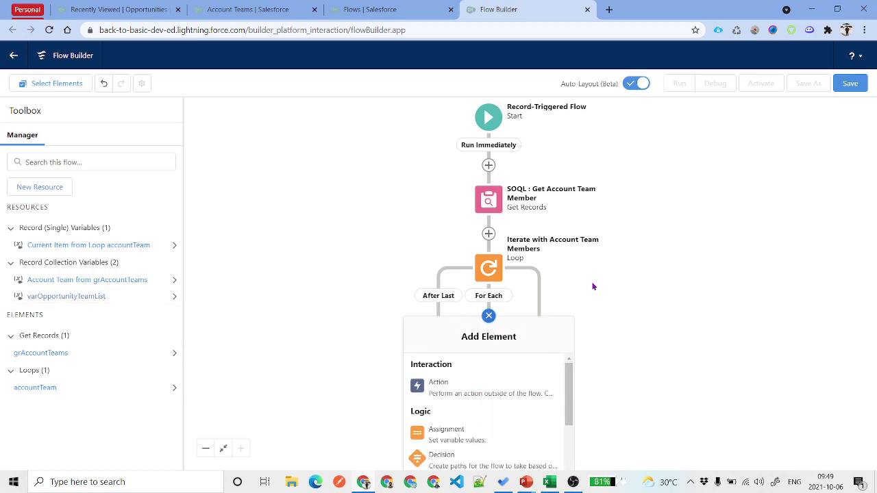
scroll(554, 322, down, 2)
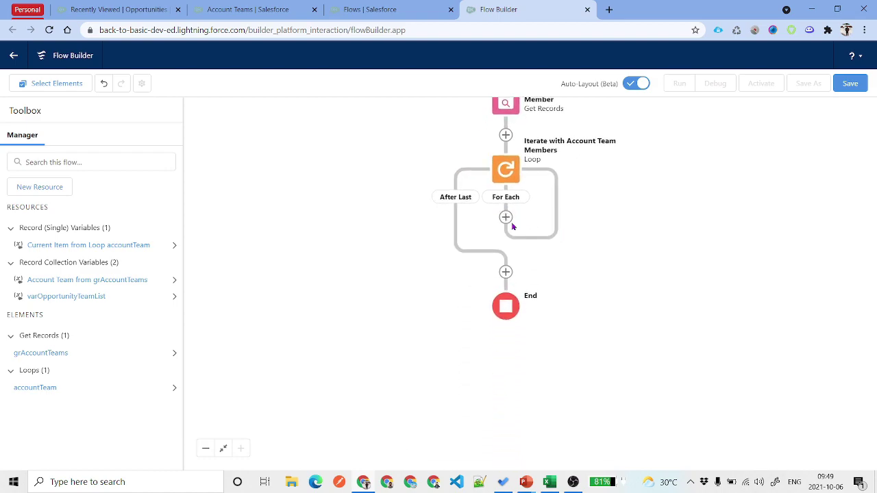
click(505, 217)
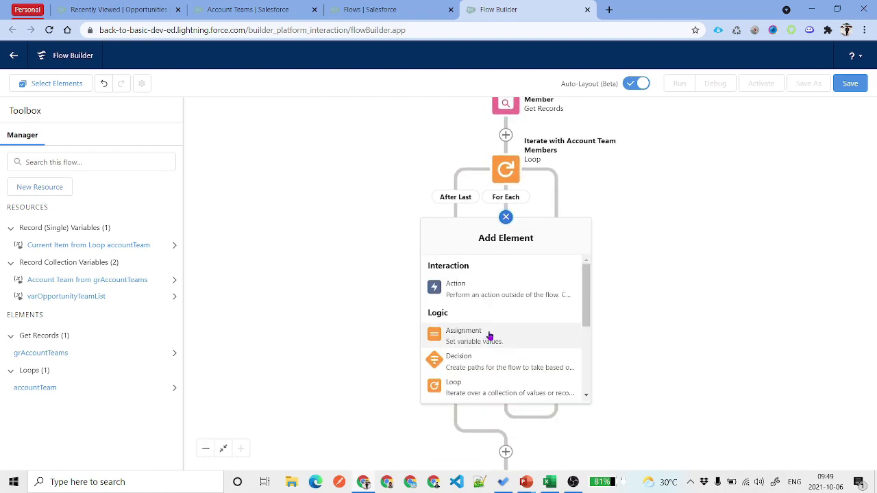
click(490, 336)
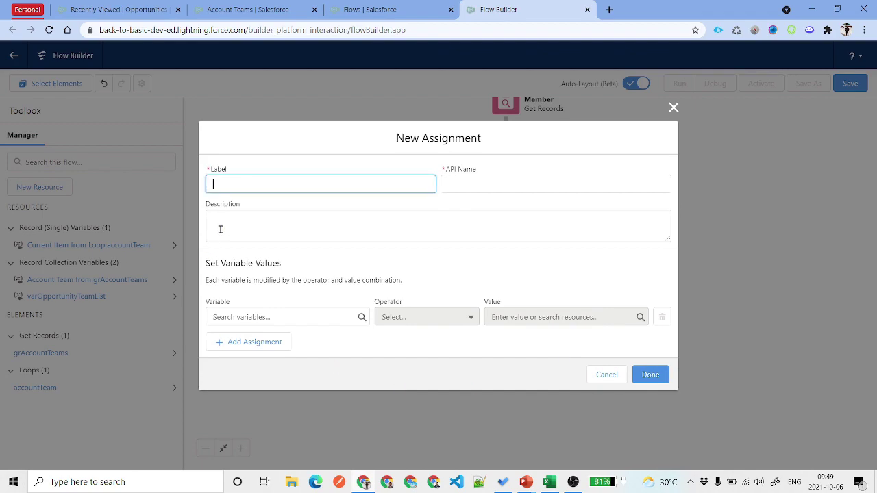
key(BackSpace)
key(BackSpace)
key(BackSpace)
text(Prepare Opportunity Team)
click(364, 256)
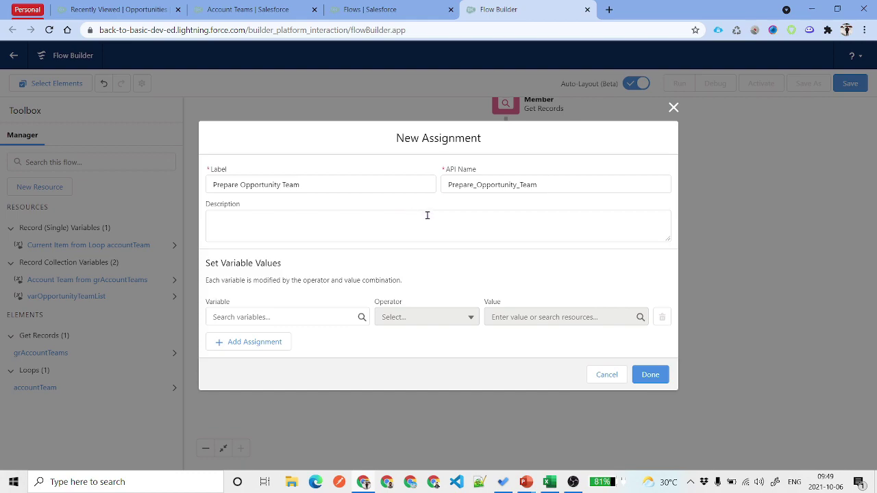
Search the web for "opportunity team member soap api" and open the OpportunityTeamMember page of the SOAP API Developer Guide.
click(609, 9)
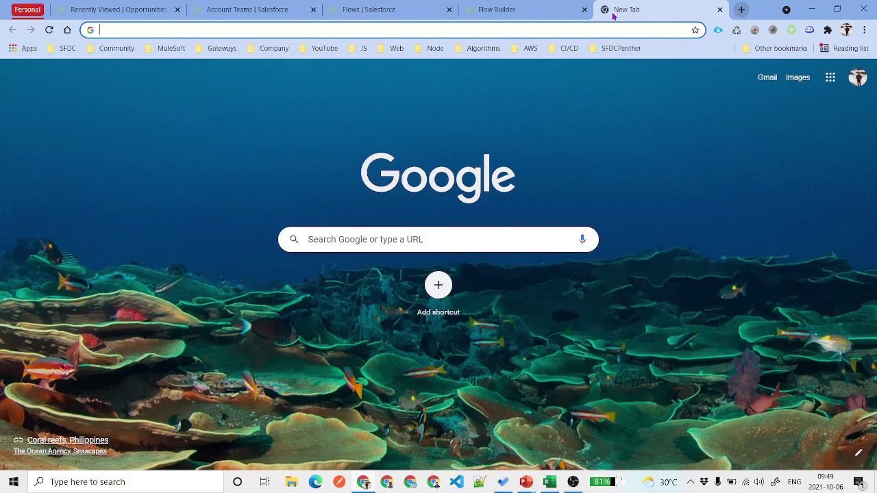
text(opportunity team member soap api)
key(Return)
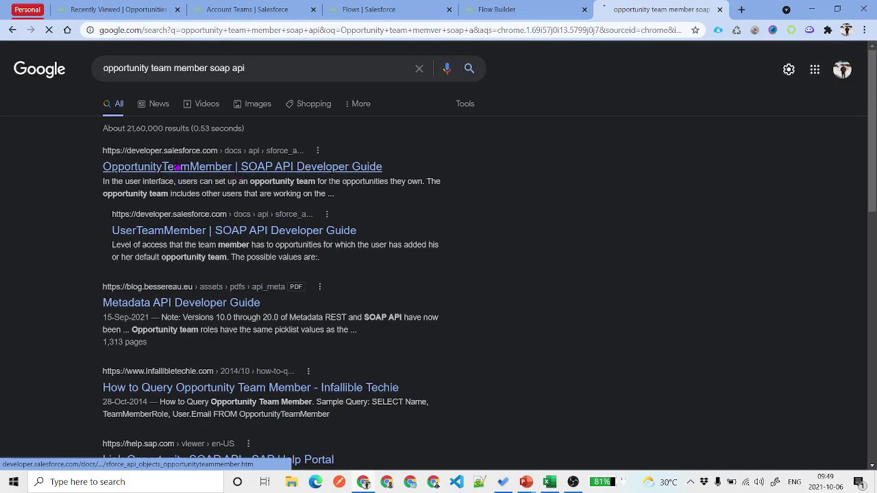
click(177, 167)
Review the CurrencyIsoCode, IsDeleted, Name and OpportunityAccessLevel entries in the Fields table, including the valid access level values.
scroll(346, 246, down, 3)
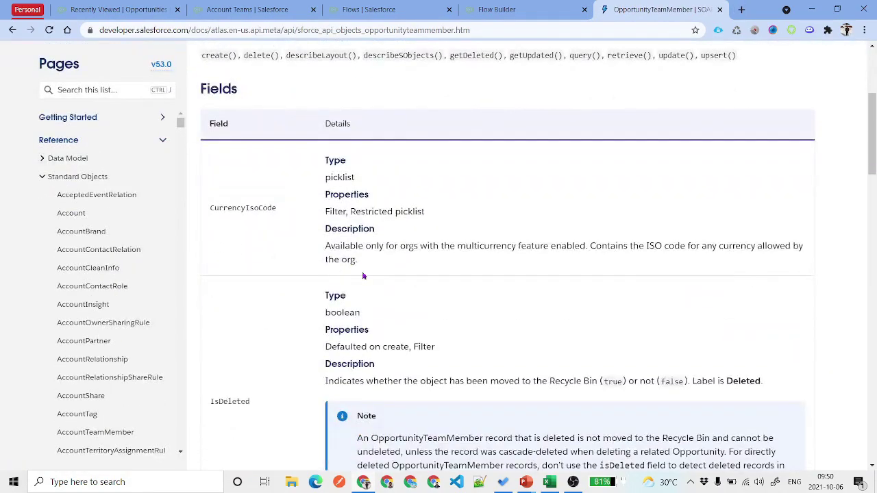
double_click(244, 208)
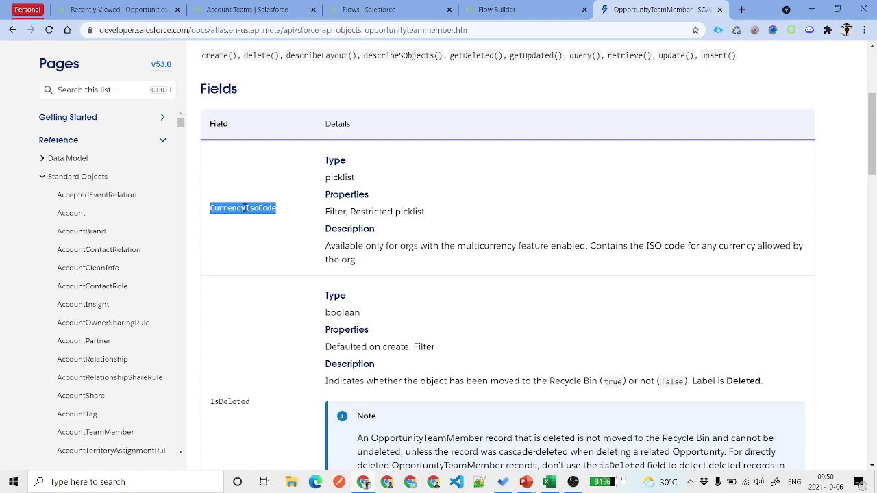
scroll(245, 208, down, 2)
double_click(221, 230)
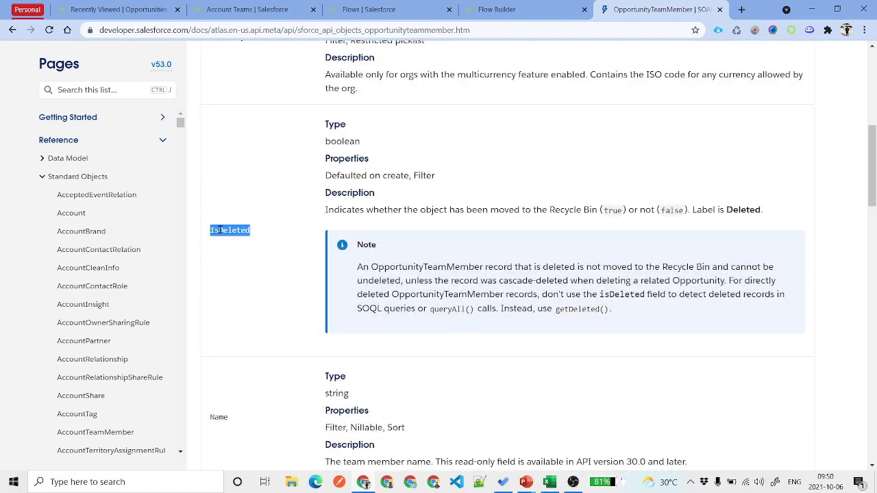
scroll(262, 232, down, 3)
double_click(218, 189)
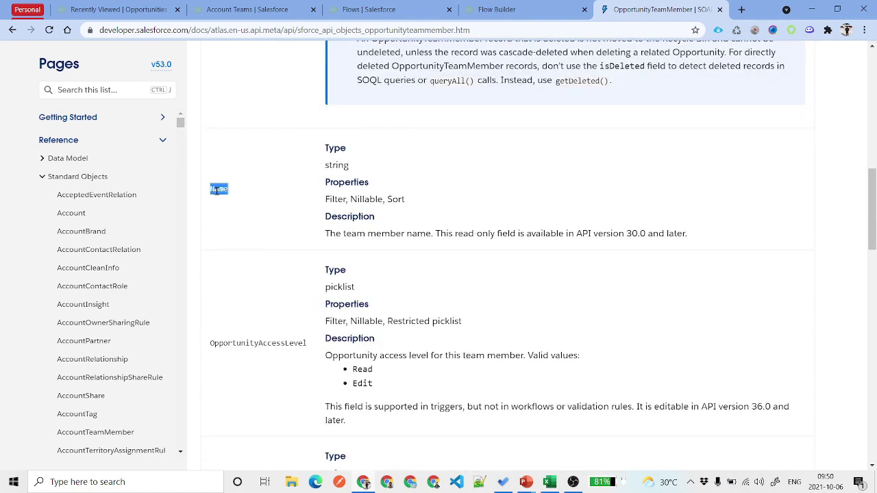
scroll(217, 190, down, 2)
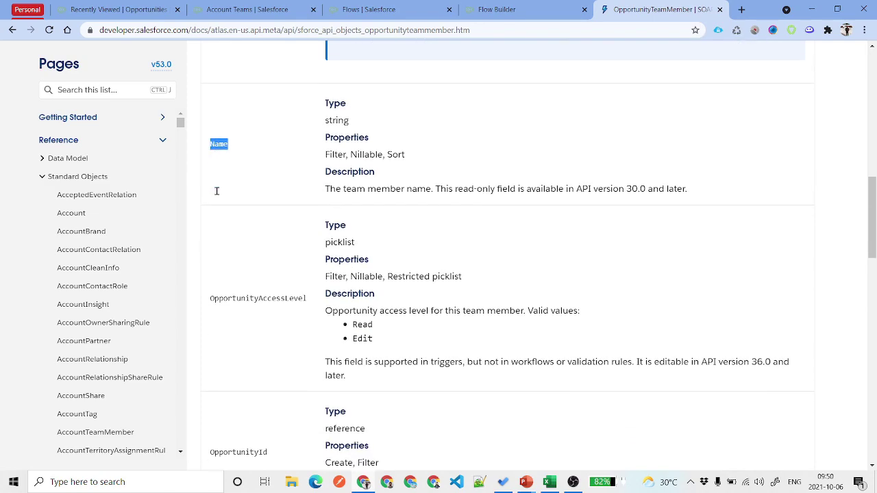
double_click(245, 172)
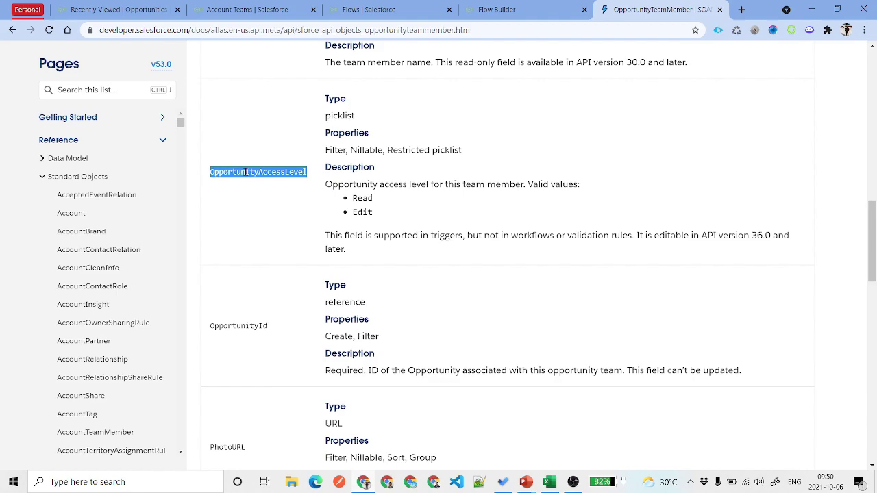
click(268, 182)
double_click(266, 175)
double_click(364, 200)
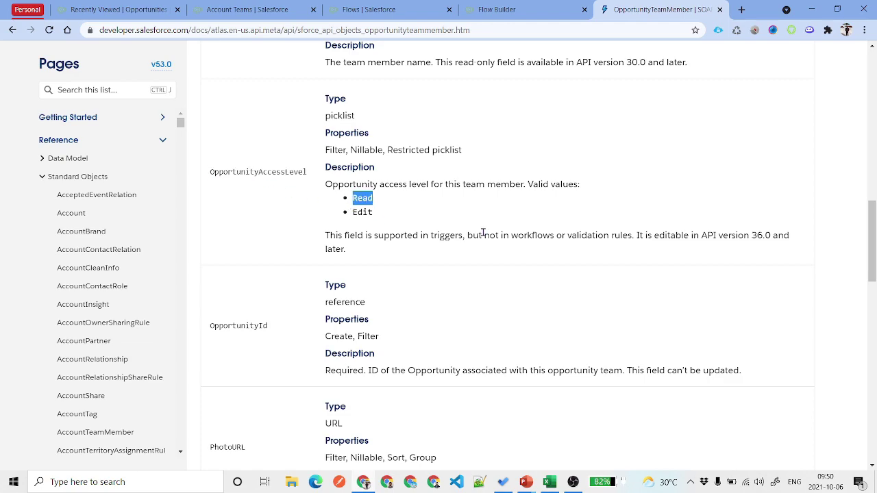
double_click(275, 172)
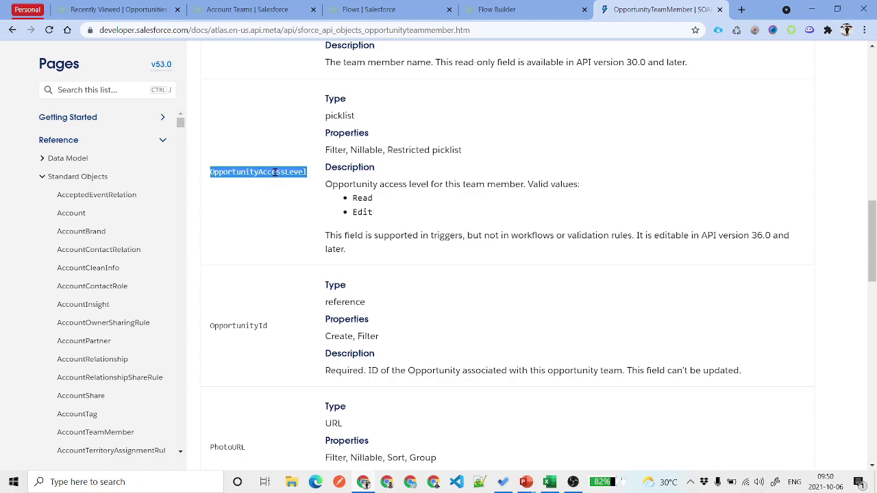
Examine the OpportunityId, PhotoURL and TeamMemberRole entries further along in the OpportunityTeamMember field reference.
scroll(275, 173, down, 2)
double_click(250, 211)
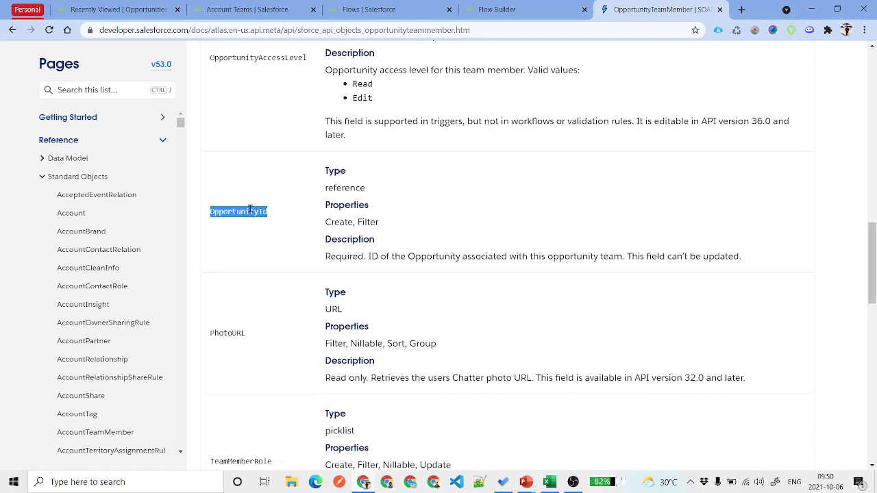
scroll(250, 211, down, 2)
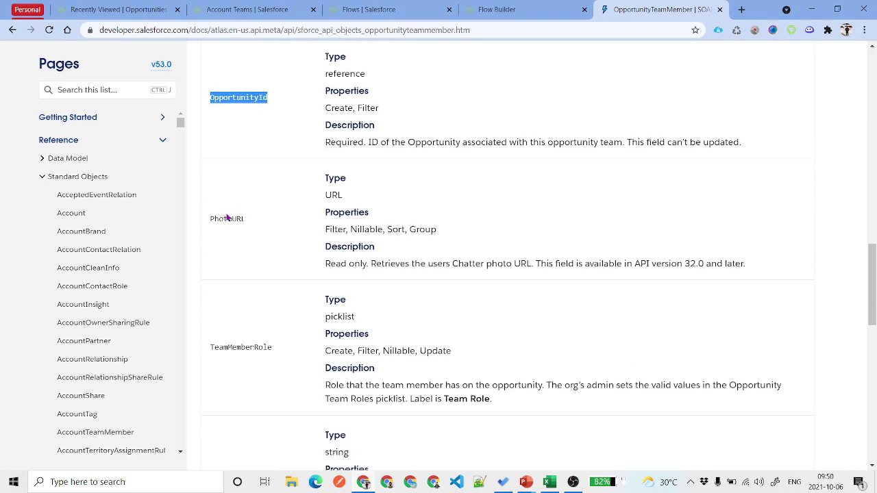
double_click(228, 219)
scroll(288, 250, down, 3)
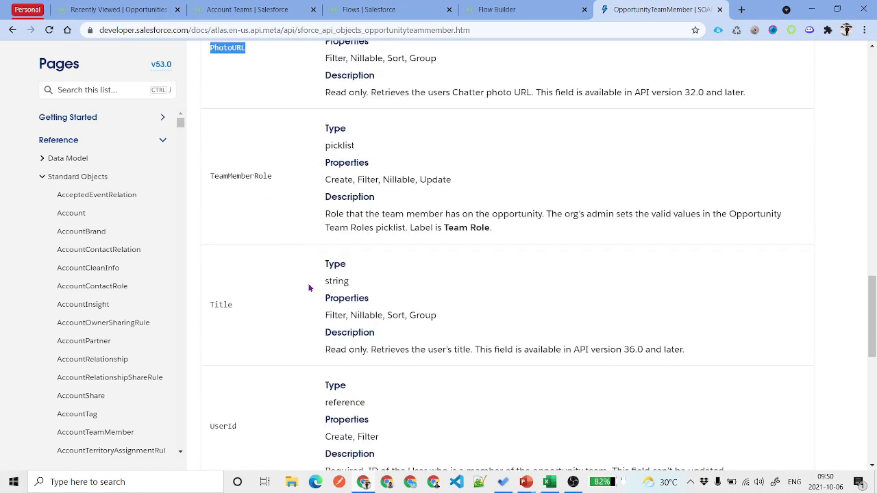
double_click(248, 176)
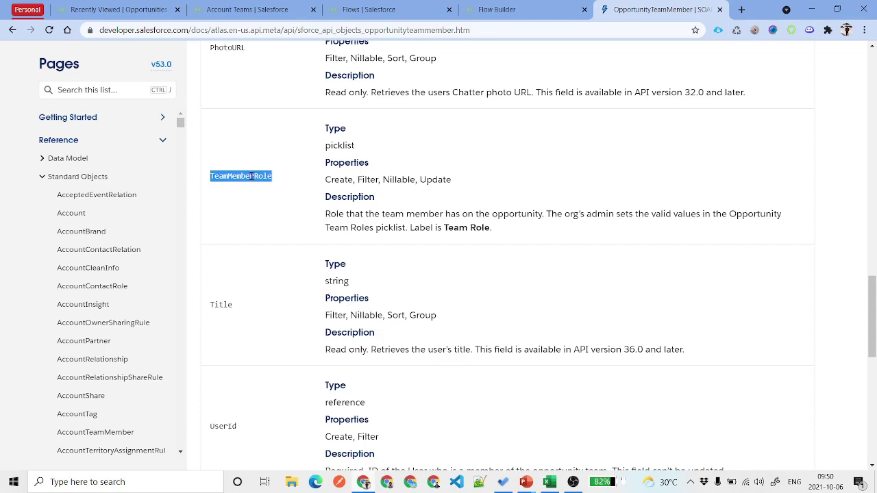
Open the Burlington Textiles Weaving Plant Generator opportunity and bring up the form for adding Opportunity Team members.
click(118, 9)
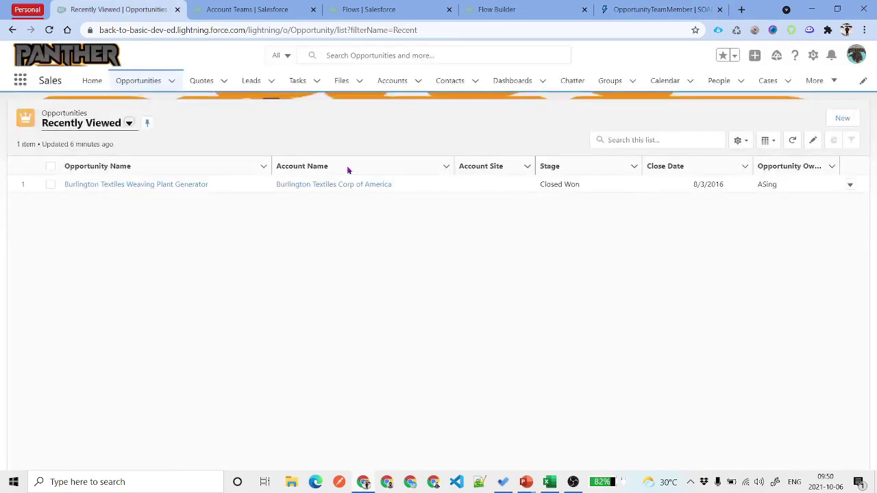
click(135, 184)
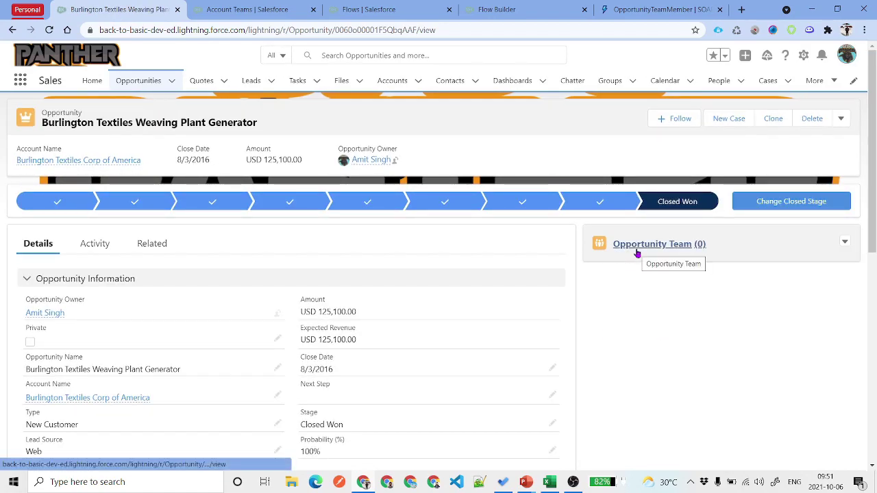
click(846, 244)
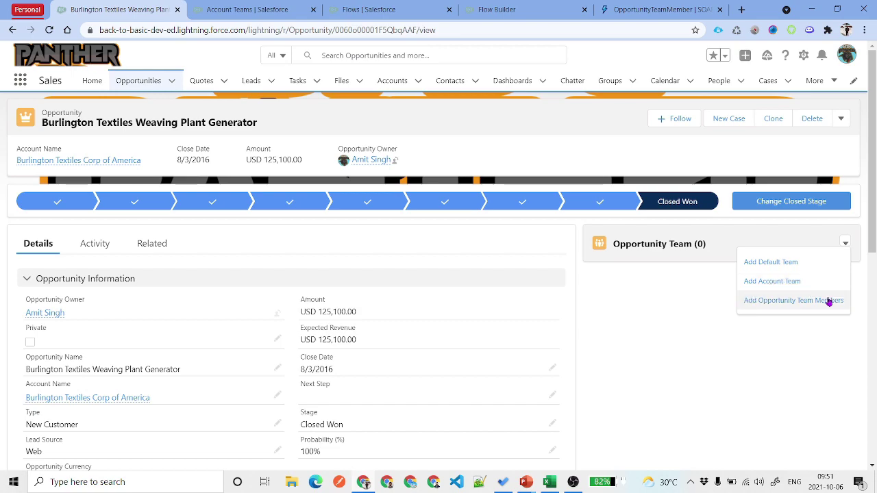
click(809, 302)
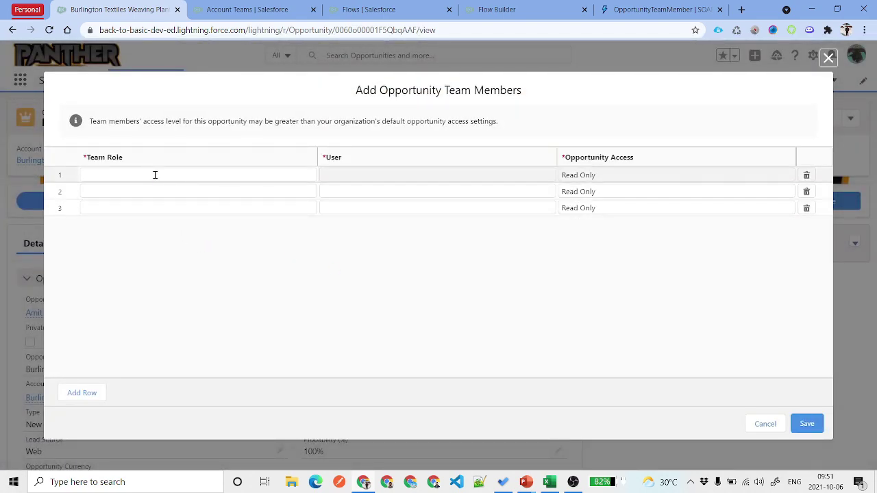
Fill the first team member row with the Account Manager role, a user and Read Only opportunity access, without saving.
click(155, 176)
click(178, 178)
scroll(188, 287, down, 1)
scroll(189, 293, up, 1)
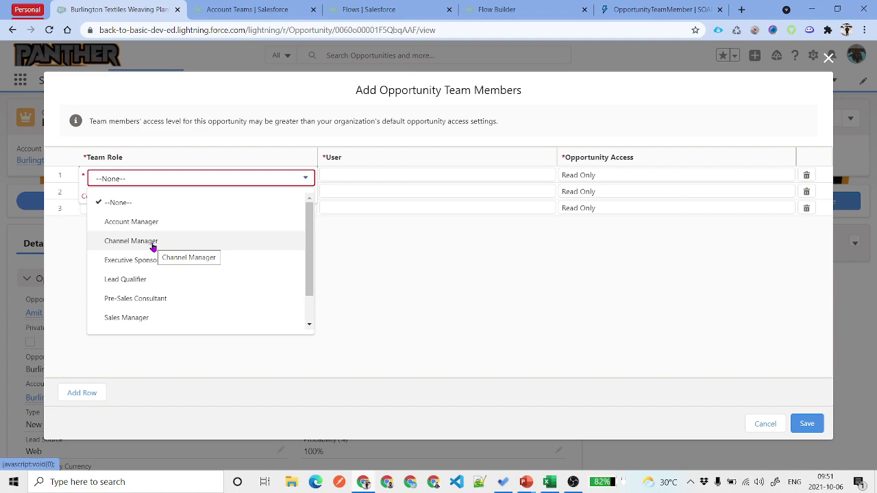
click(162, 223)
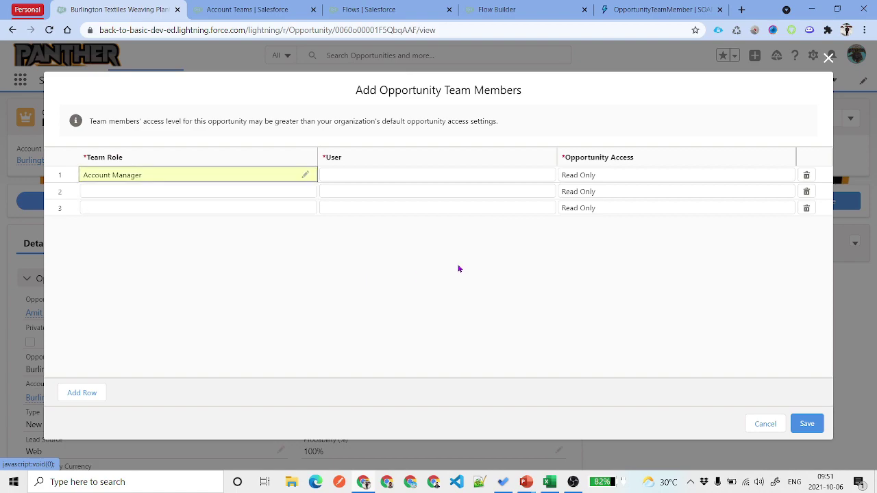
click(394, 183)
click(370, 205)
click(640, 177)
click(641, 178)
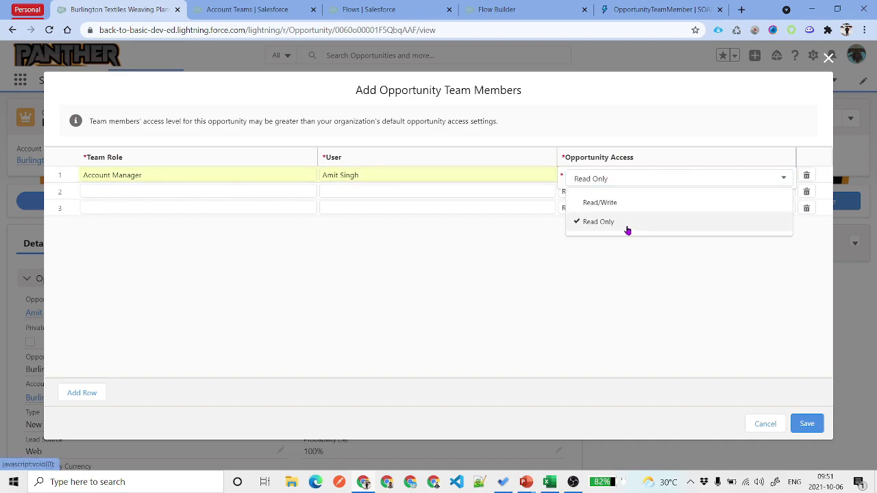
click(654, 297)
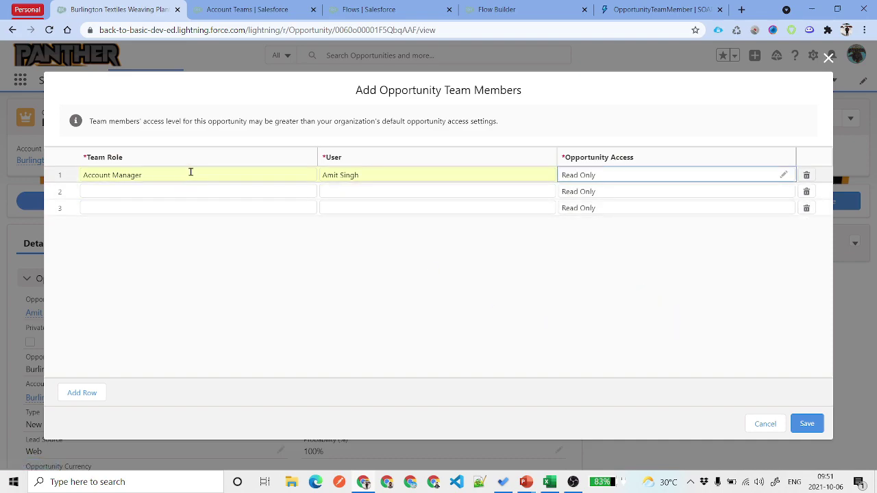
Check the required Team Role, User and Opportunity Access columns of the Add Opportunity Team Members form.
drag(84, 156, 218, 158)
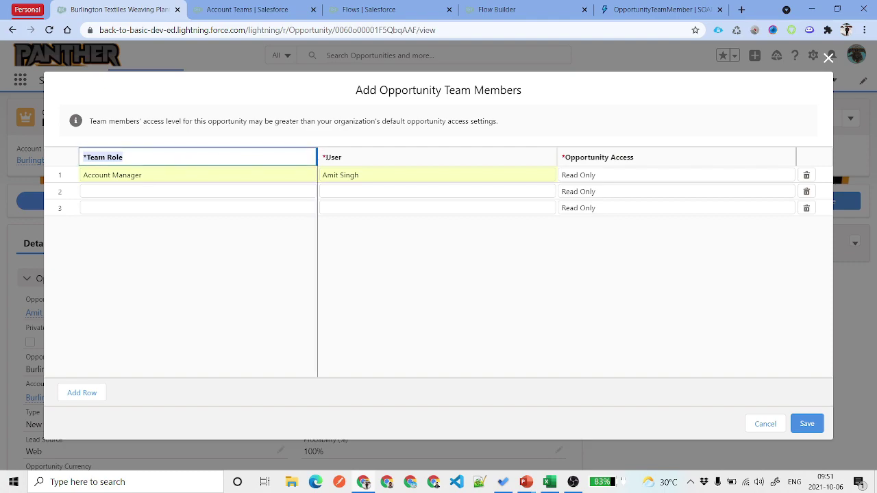
click(132, 162)
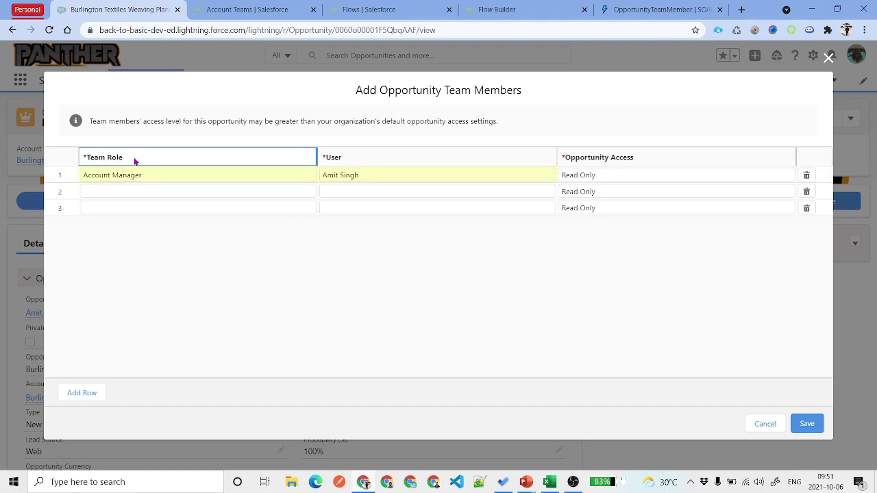
double_click(333, 157)
triple_click(591, 155)
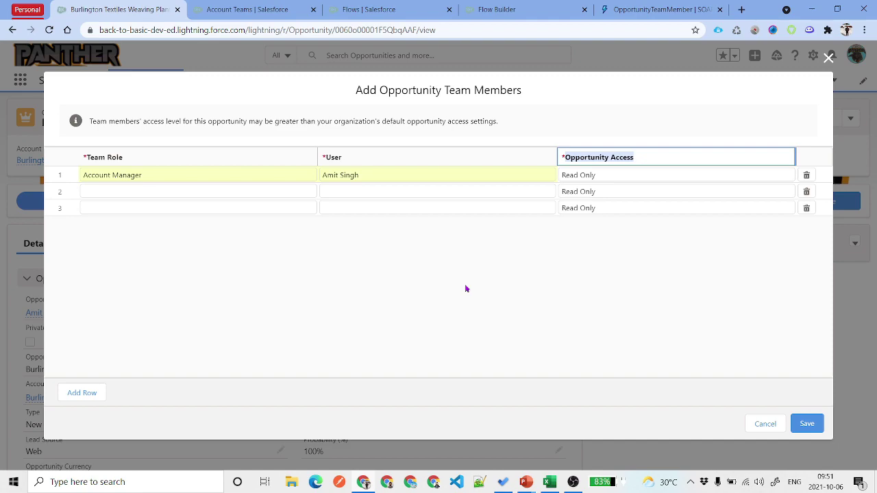
Return to the flow's Prepare Opportunity Team assignment and start a new Variable resource with the API name varOpportunityTeamRecord.
click(524, 9)
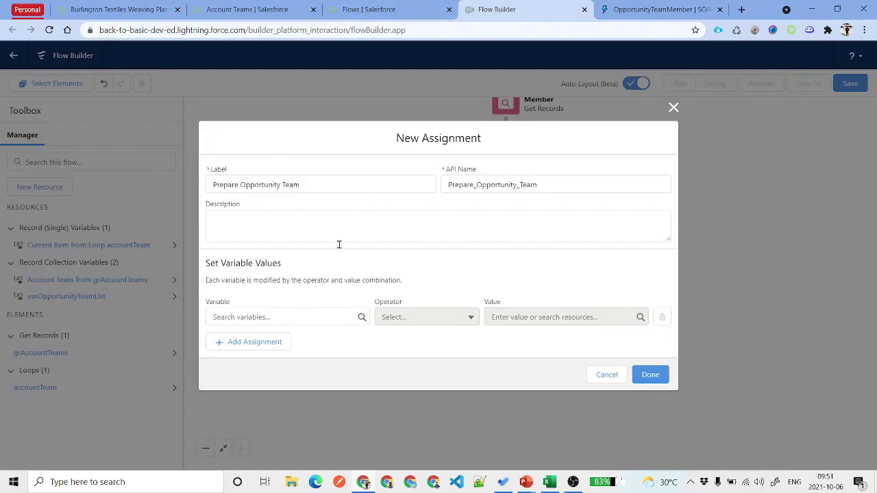
click(274, 318)
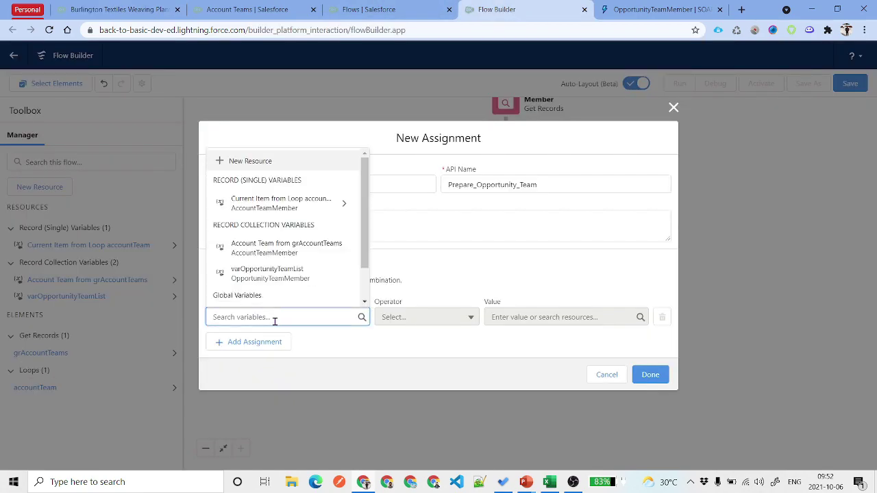
click(369, 359)
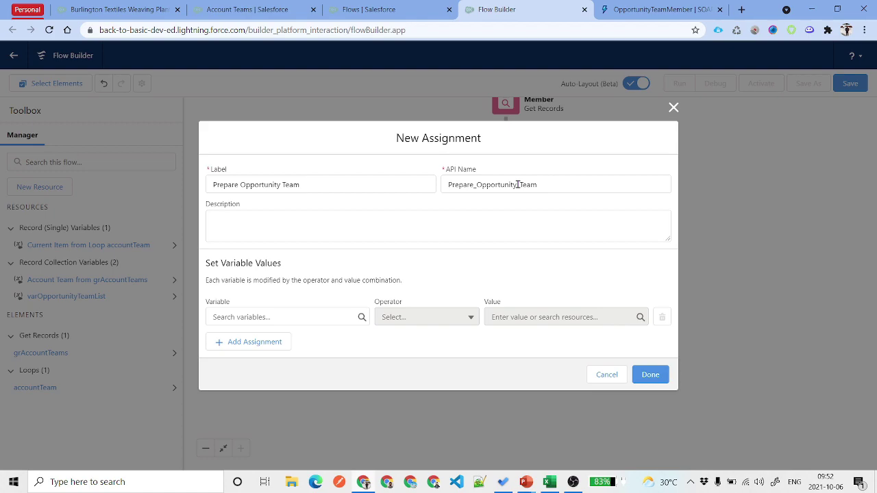
click(288, 317)
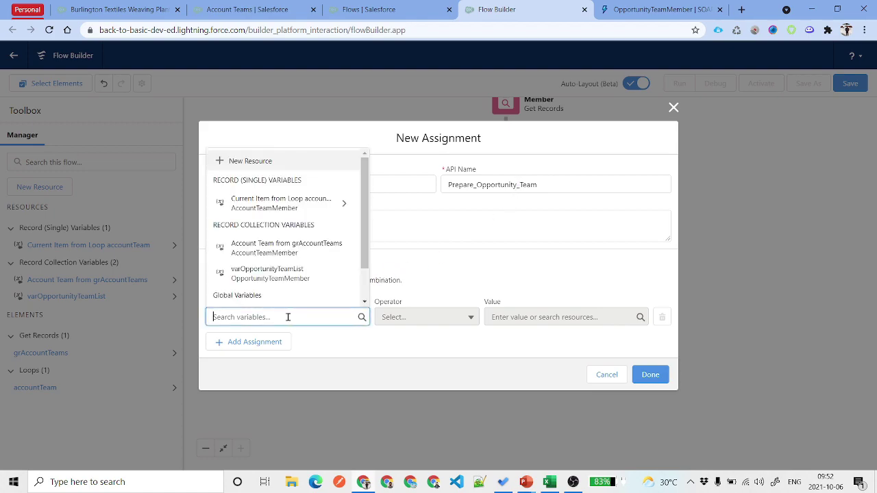
click(260, 164)
click(277, 216)
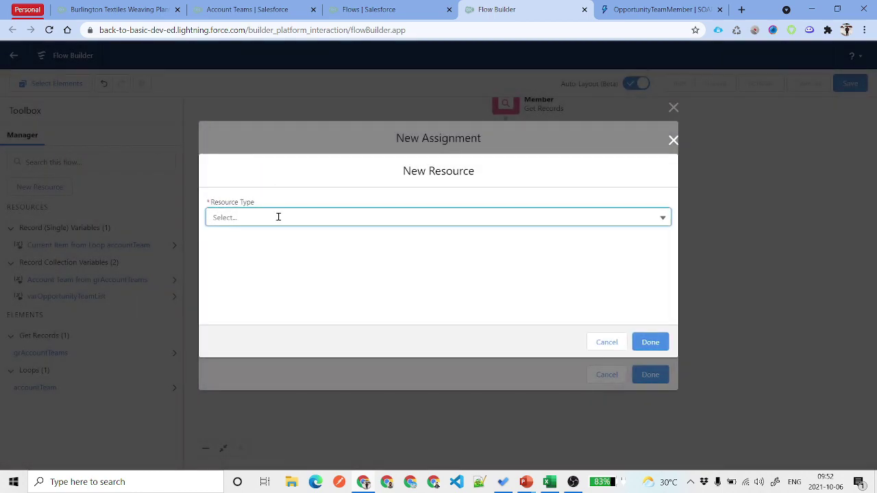
click(267, 241)
click(249, 236)
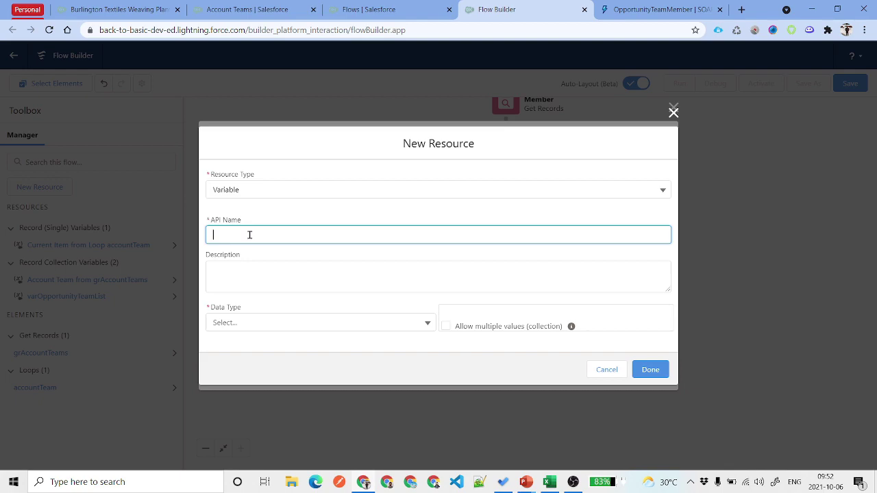
text(varOpportunityTeamRecord)
drag(322, 237, 227, 255)
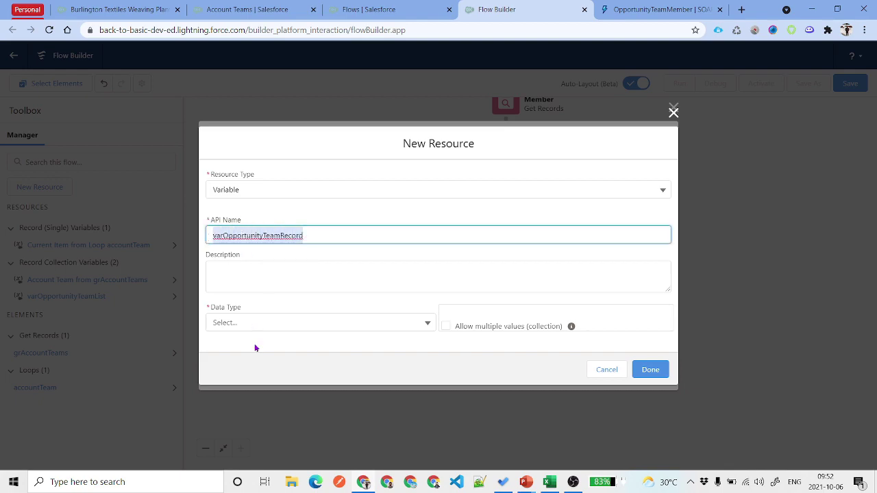
Set the new variable's data type to Record and its object to Opportunity Team Member.
click(272, 322)
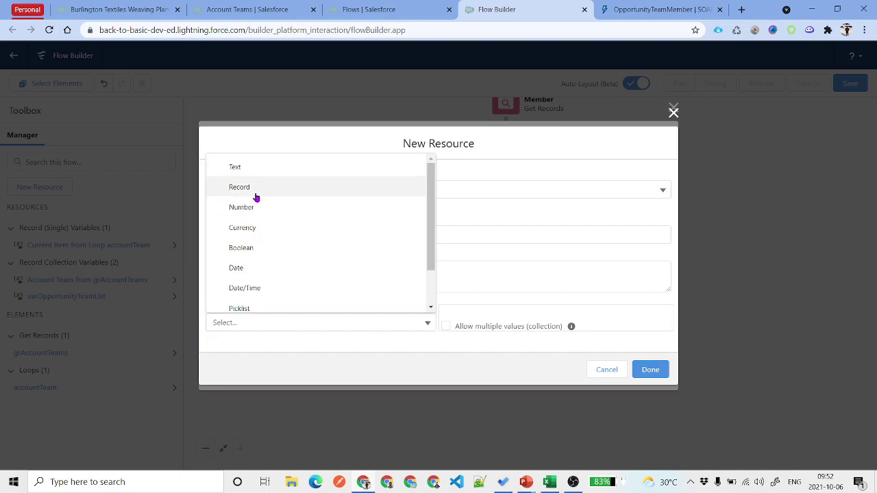
click(256, 196)
click(274, 331)
text(Opp)
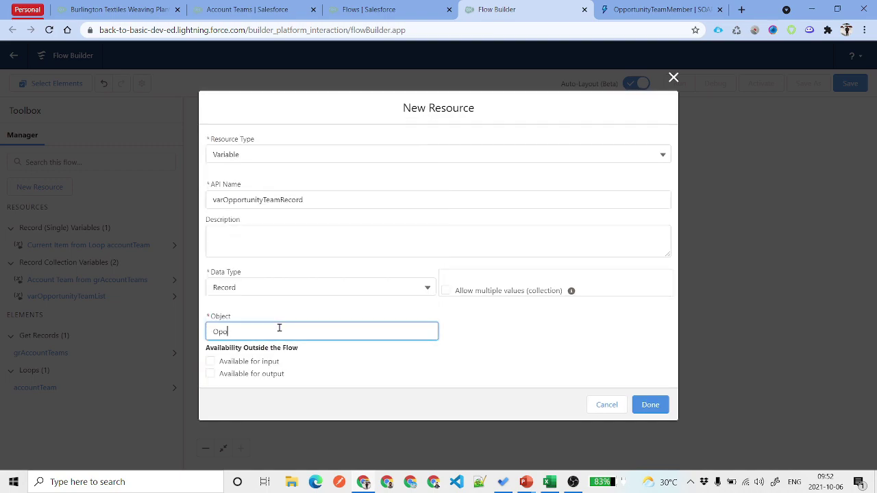
text(portunity Team Member)
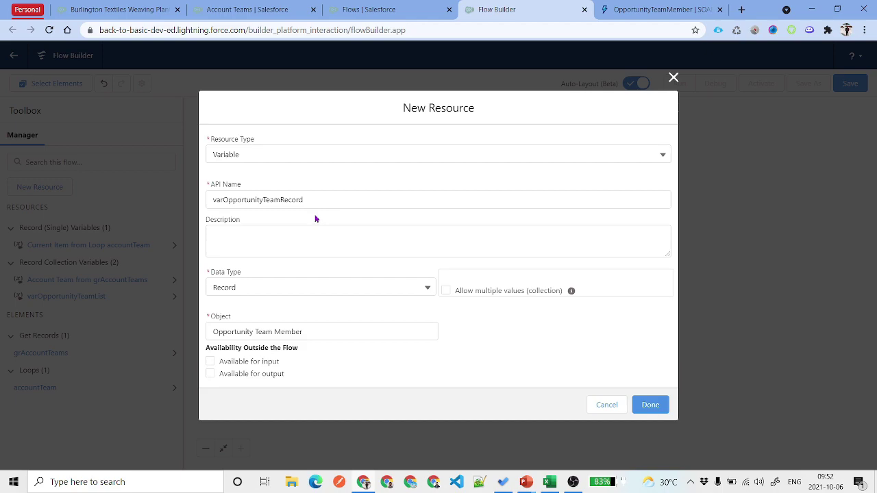
Save the new record variable and assign its OpportunityId field to equal the triggering record's Opportunity ID ($Record > Opportunity ID).
click(650, 405)
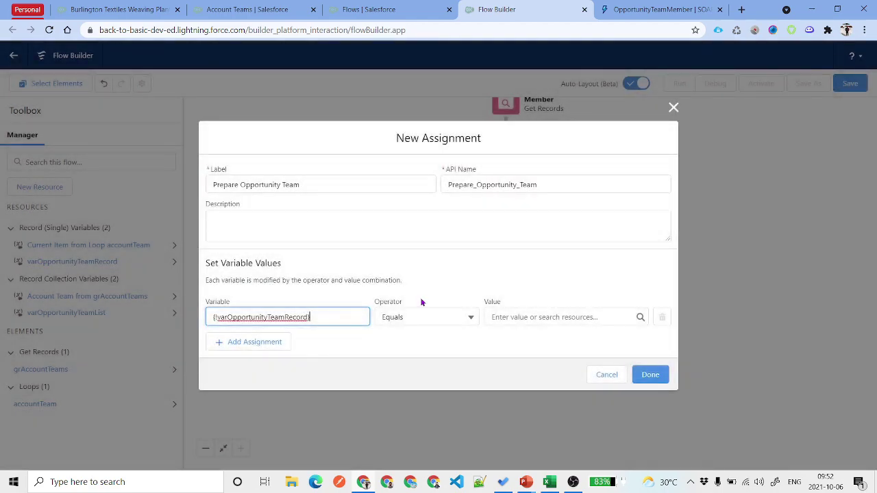
text(.)
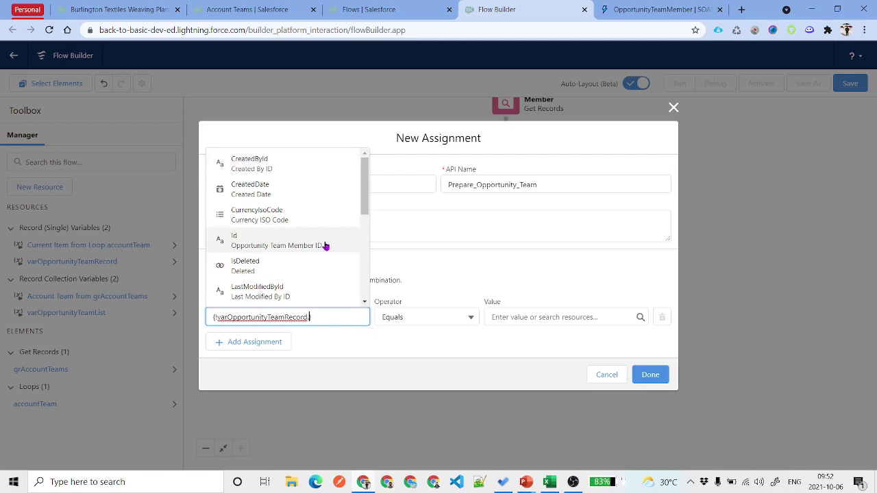
scroll(326, 245, down, 3)
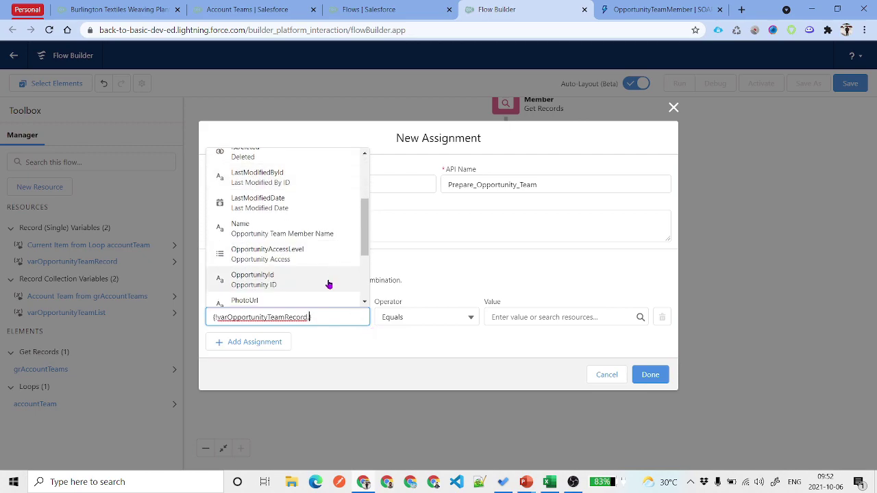
click(302, 284)
click(541, 320)
text(Rec)
click(630, 296)
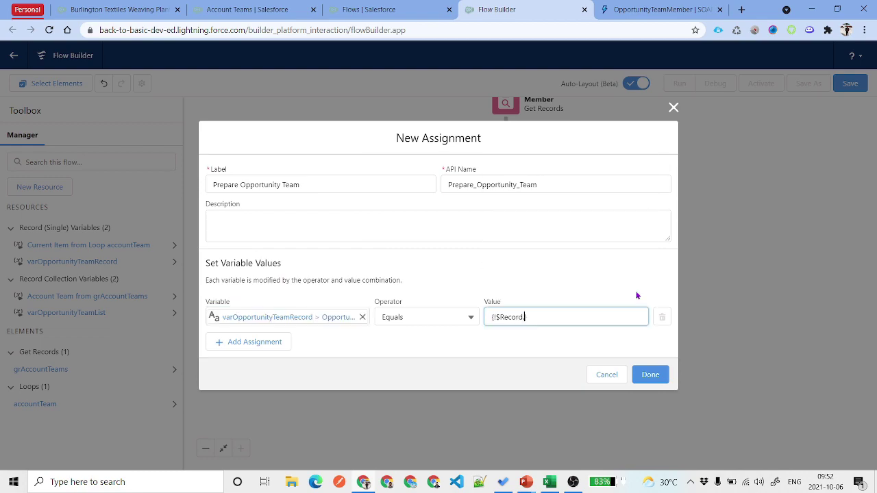
text(Opport)
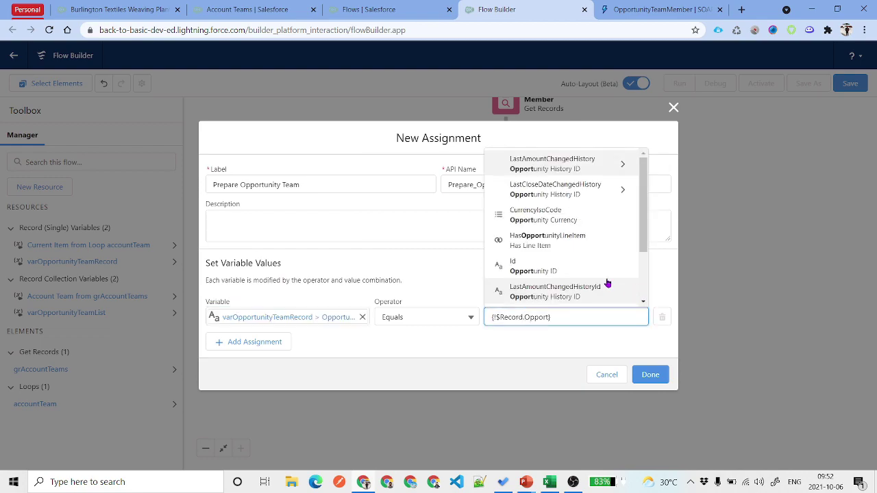
click(544, 275)
click(430, 342)
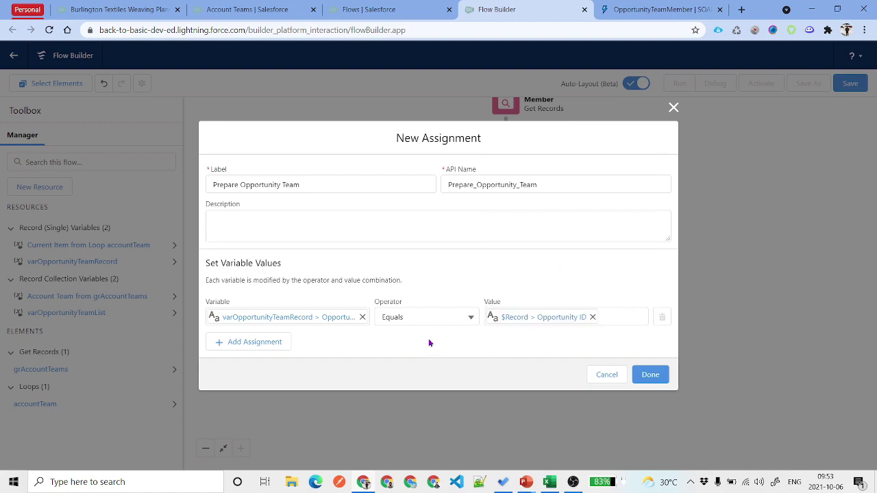
Add an assignment setting varOpportunityTeamRecord's UserId equal to the UserId of the current item from the accountTeam loop.
click(248, 342)
click(263, 335)
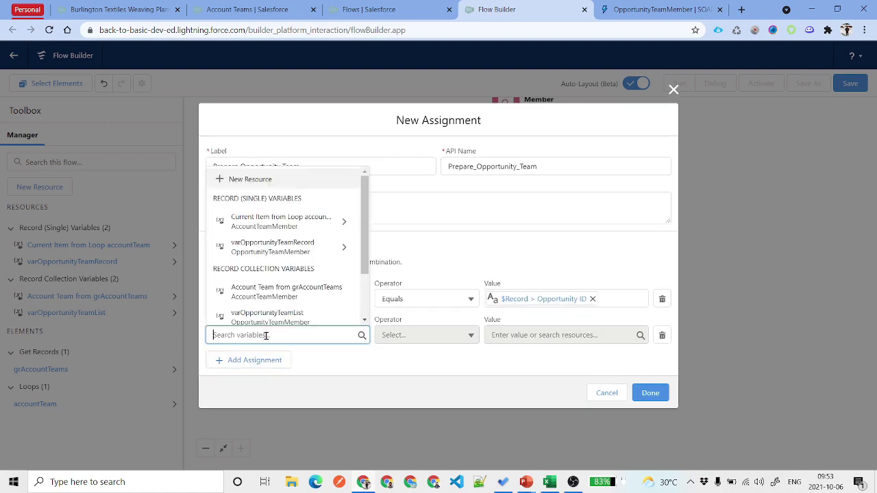
text(var)
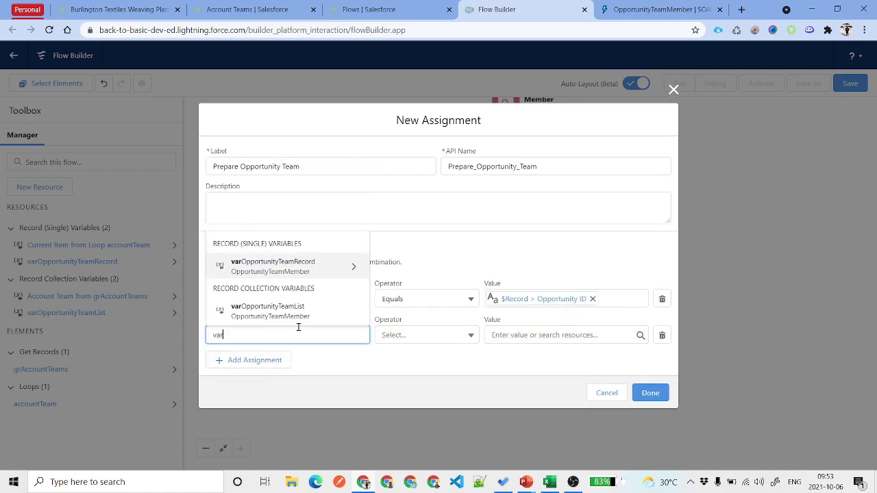
click(354, 270)
text(Use)
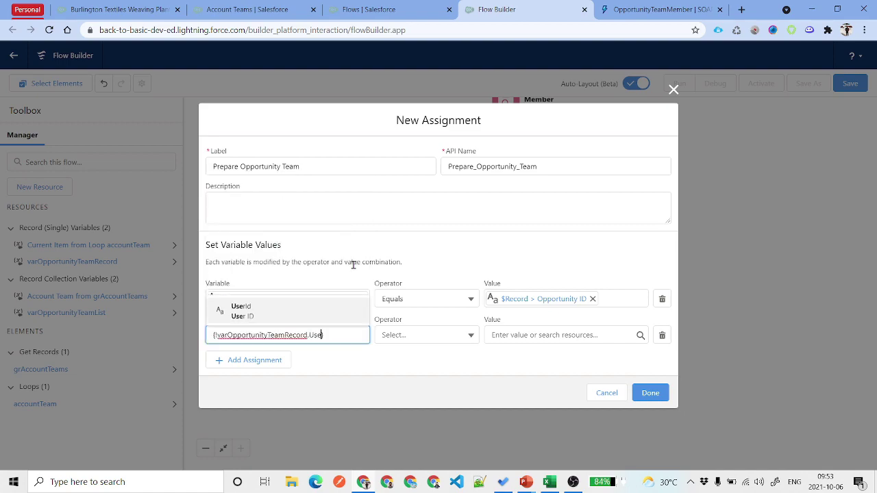
click(299, 308)
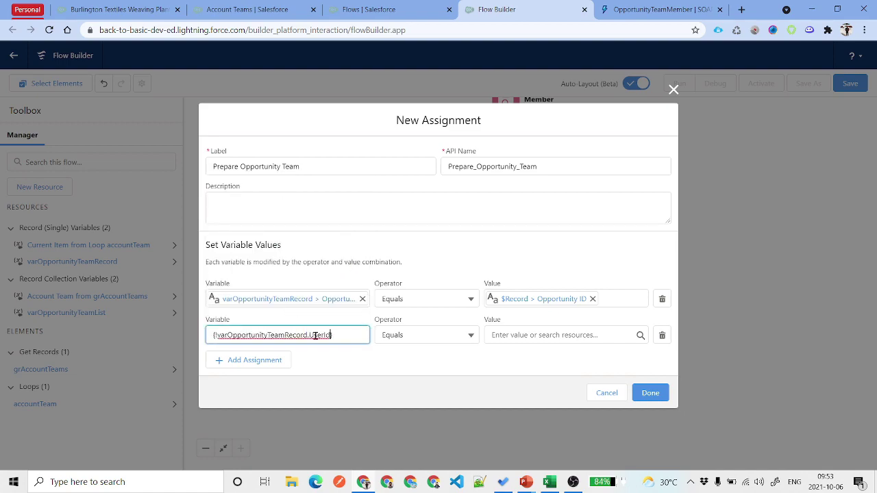
click(546, 335)
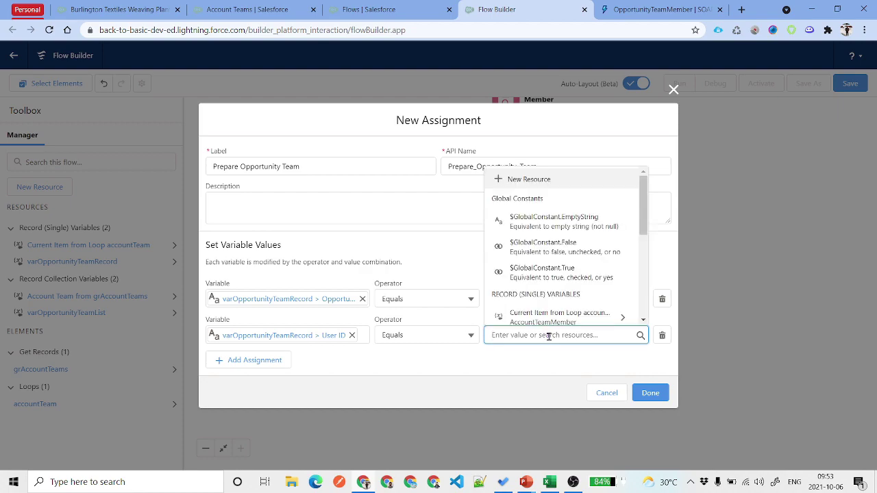
scroll(528, 245, down, 1)
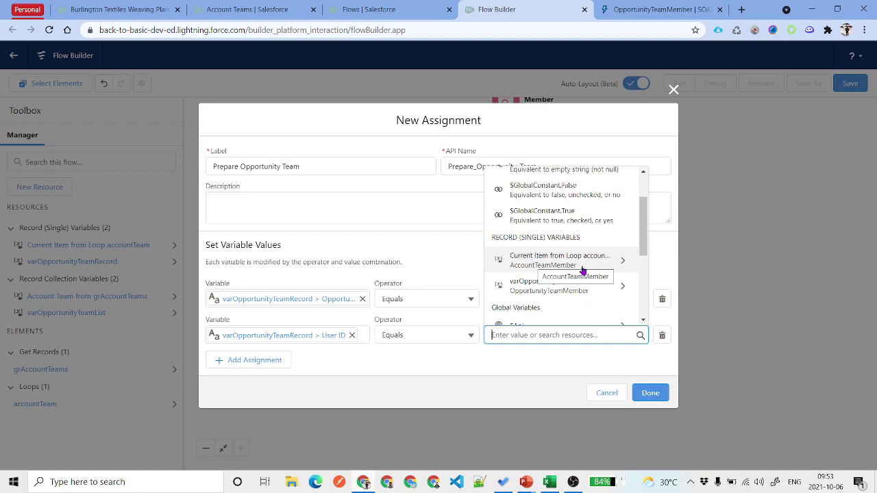
click(623, 263)
text(Use)
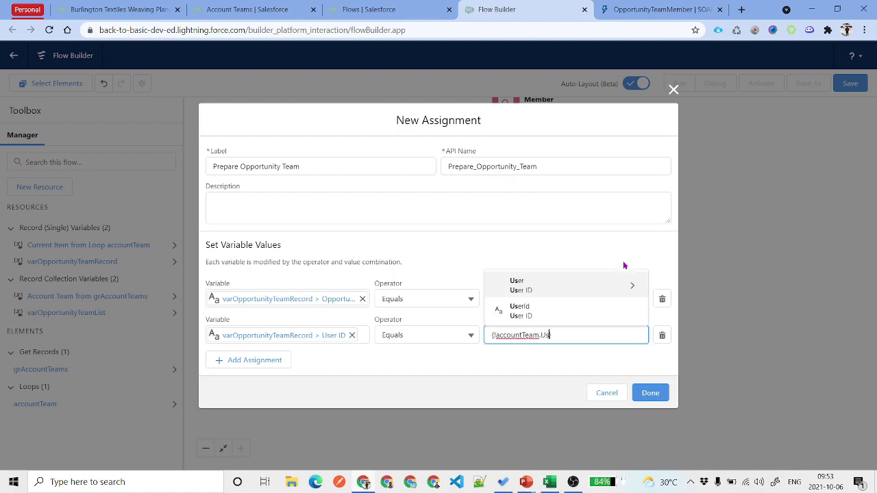
click(544, 314)
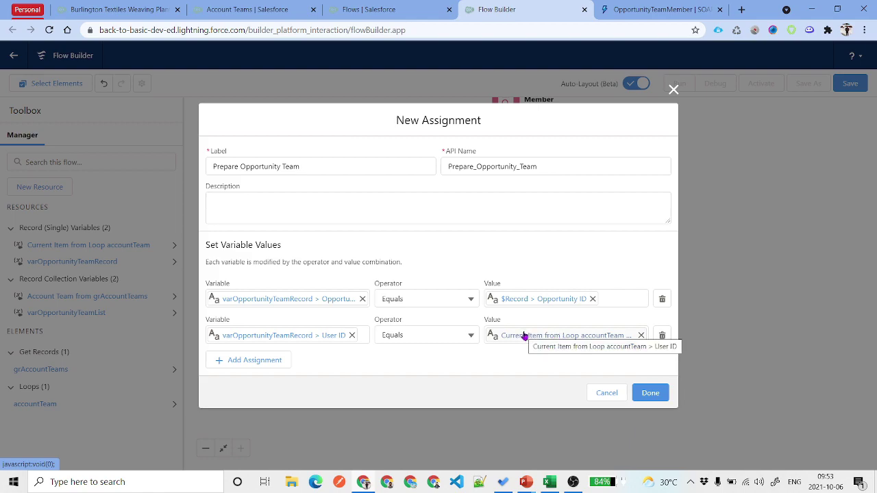
Add an assignment setting varOpportunityTeamRecord's OpportunityAccessLevel equal to the Read Only picklist value.
click(259, 360)
click(264, 353)
text(var)
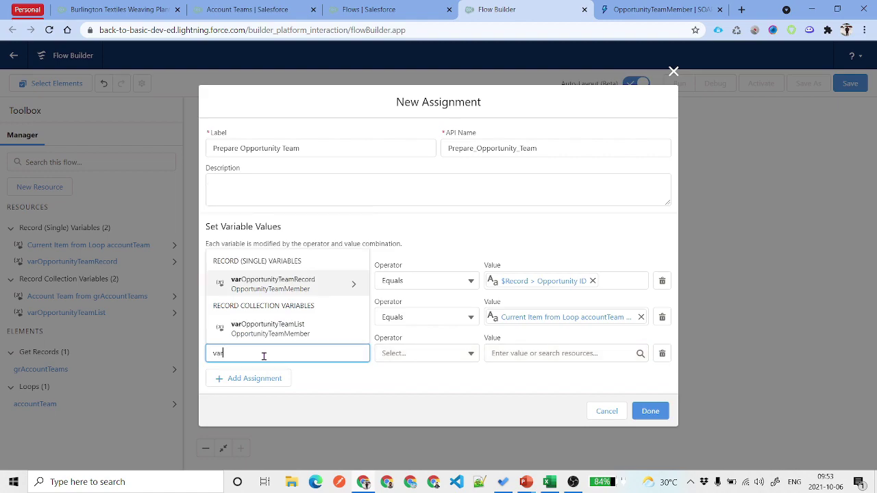
click(355, 283)
text(OpportunityTeamRecord.Opp)
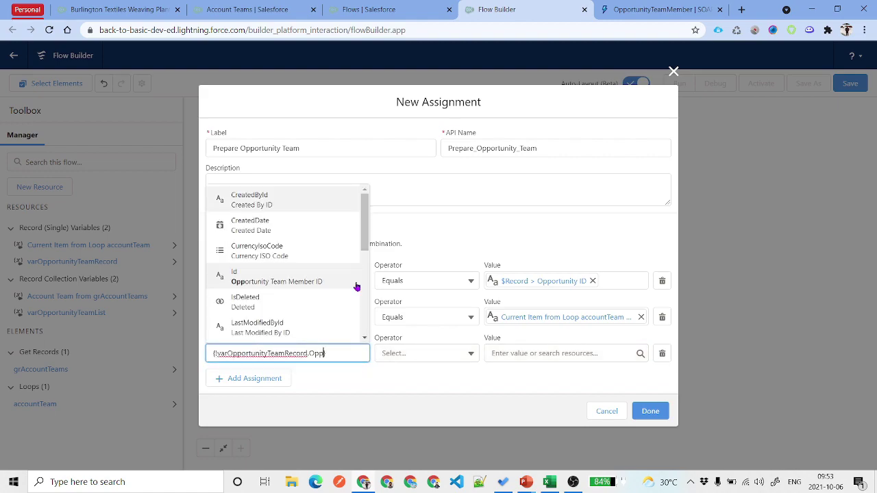
scroll(325, 277, down, 2)
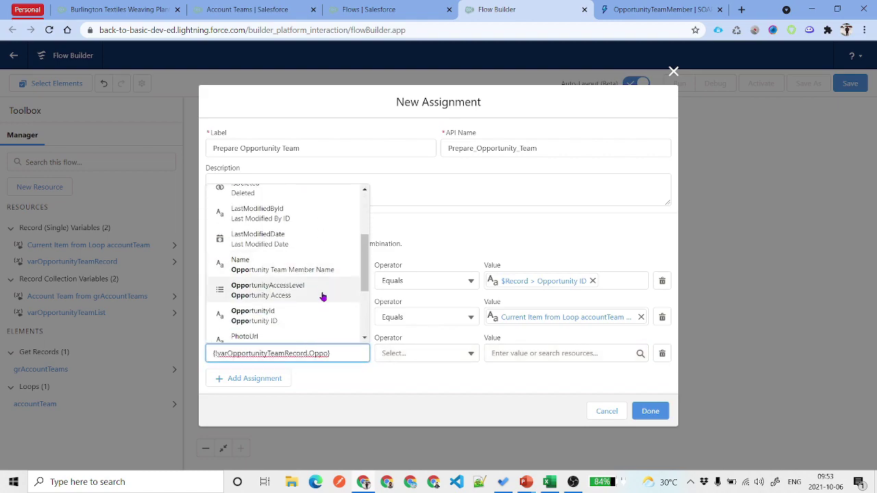
click(323, 294)
click(540, 354)
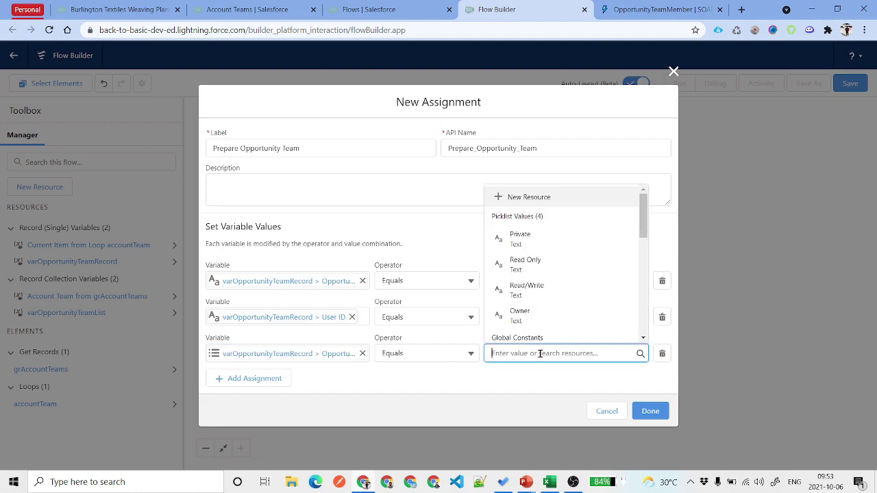
click(566, 271)
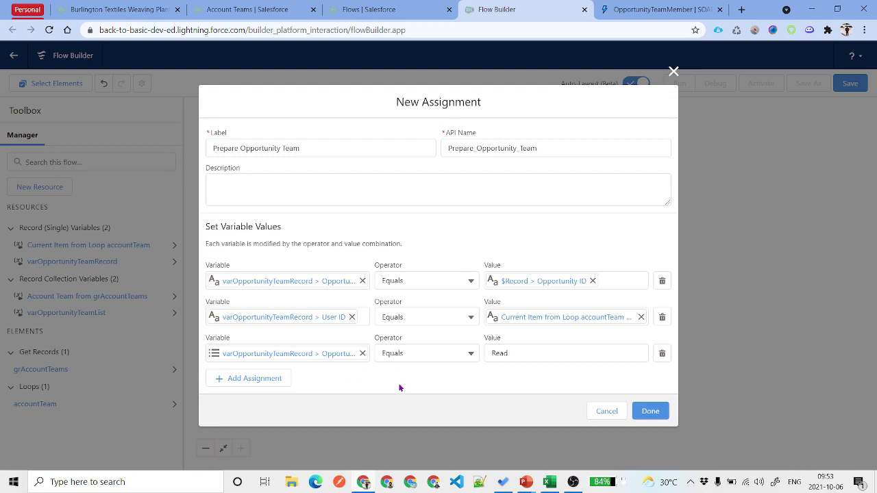
Add a fourth assignment row with varOpportunityTeamRecord's TeamMemberRole as its variable.
click(272, 379)
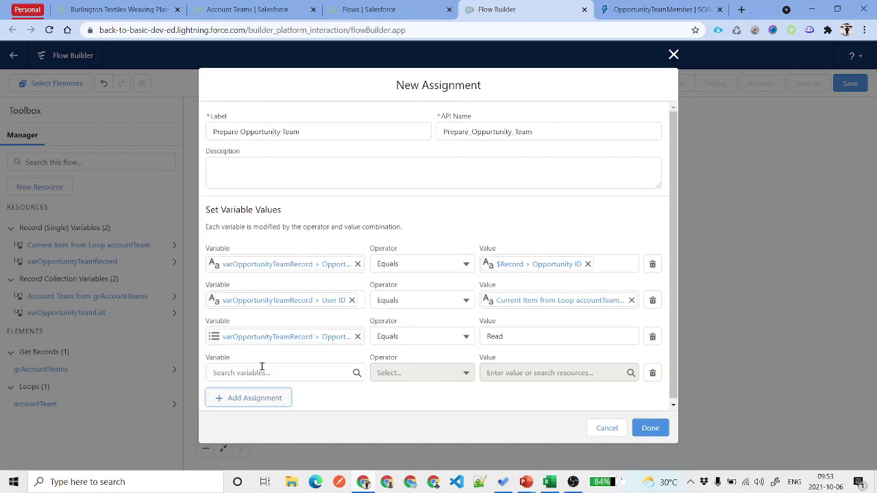
click(263, 368)
text(var)
click(354, 306)
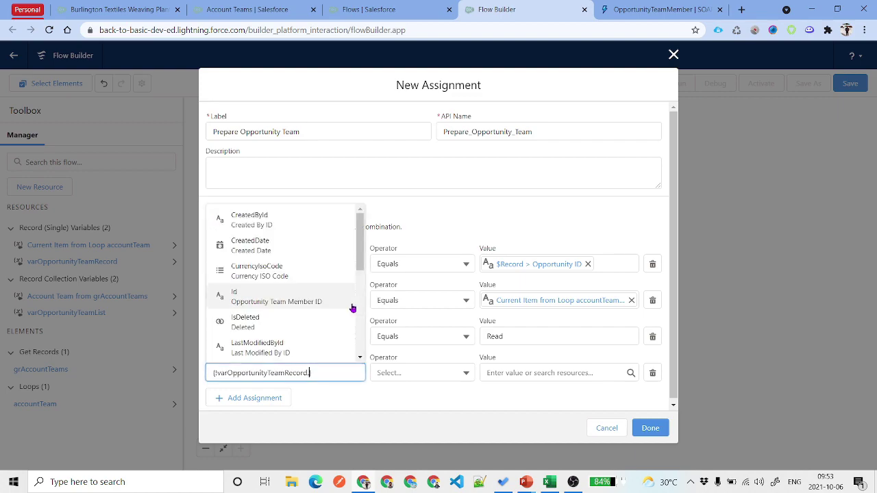
text(Oppo)
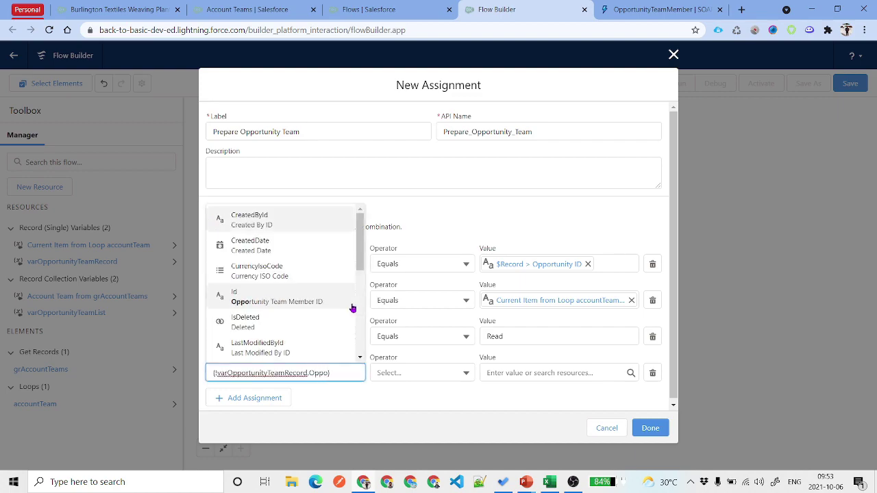
scroll(294, 301, down, 3)
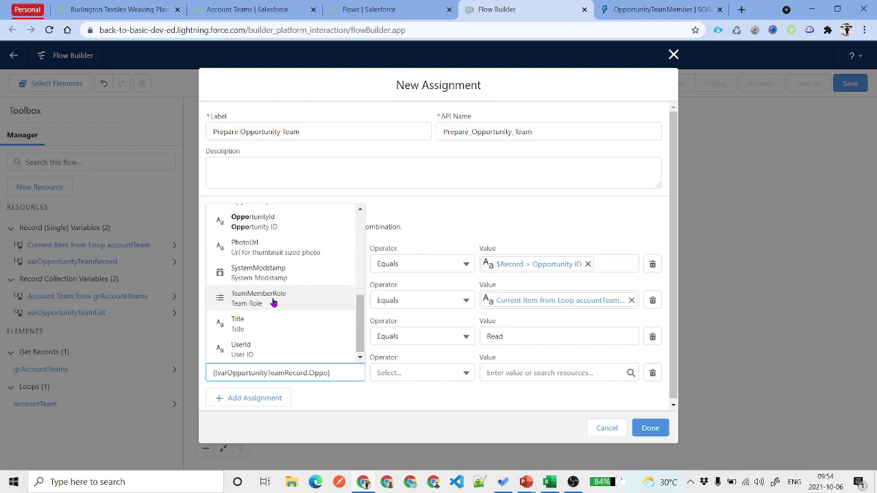
click(272, 303)
Set the team role row's value to the accountTeam loop item's TeamMemberRole and finish the Prepare Opportunity Team assignment.
click(511, 374)
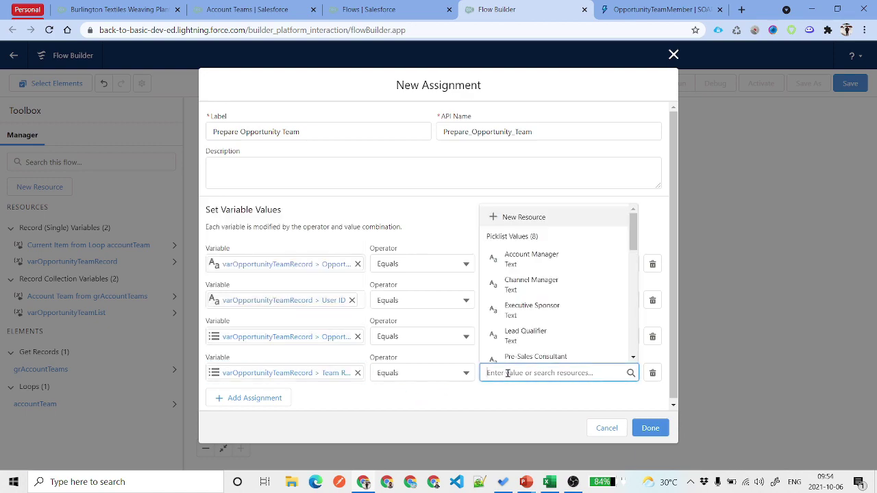
scroll(557, 307, down, 3)
scroll(609, 287, down, 3)
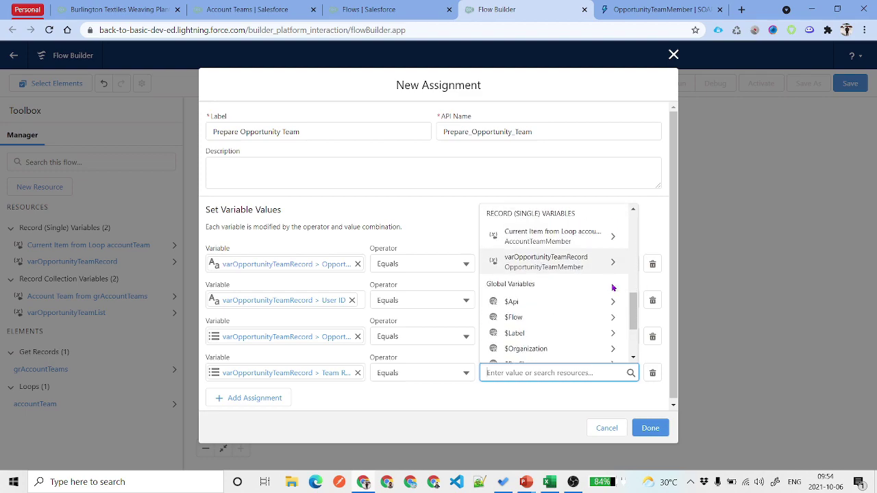
click(613, 238)
text(Team.Tea)
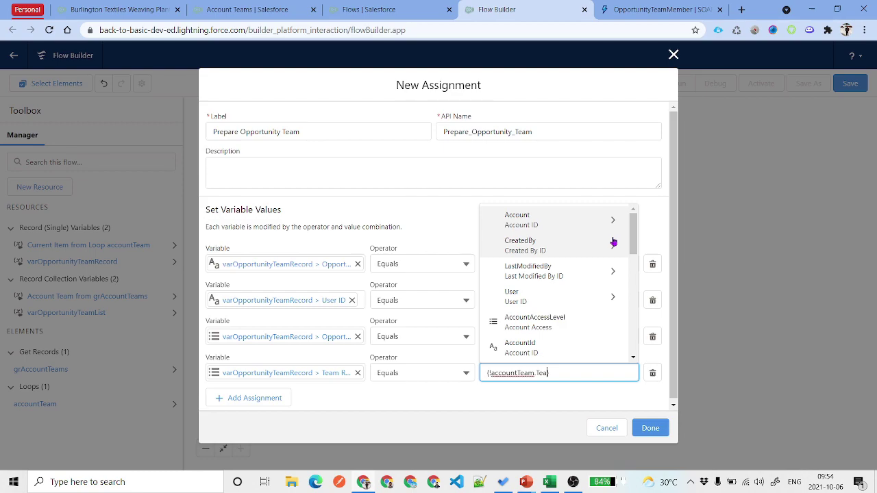
scroll(587, 275, down, 5)
click(546, 297)
click(526, 399)
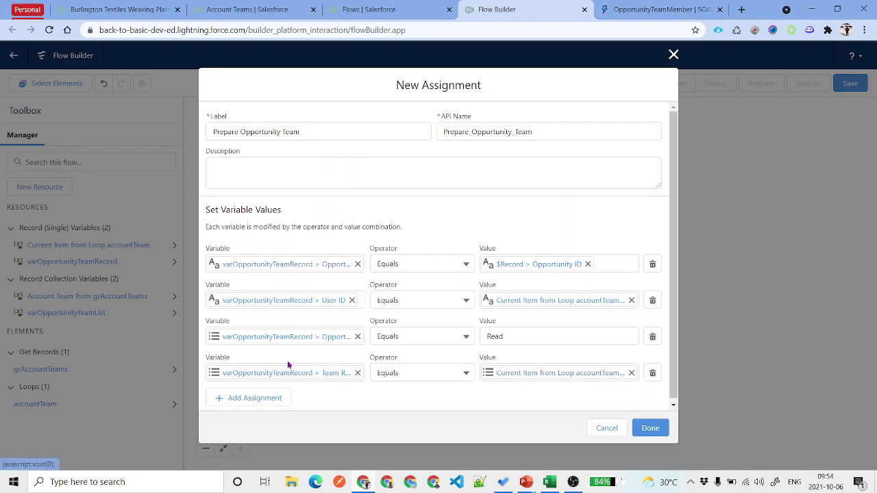
click(650, 428)
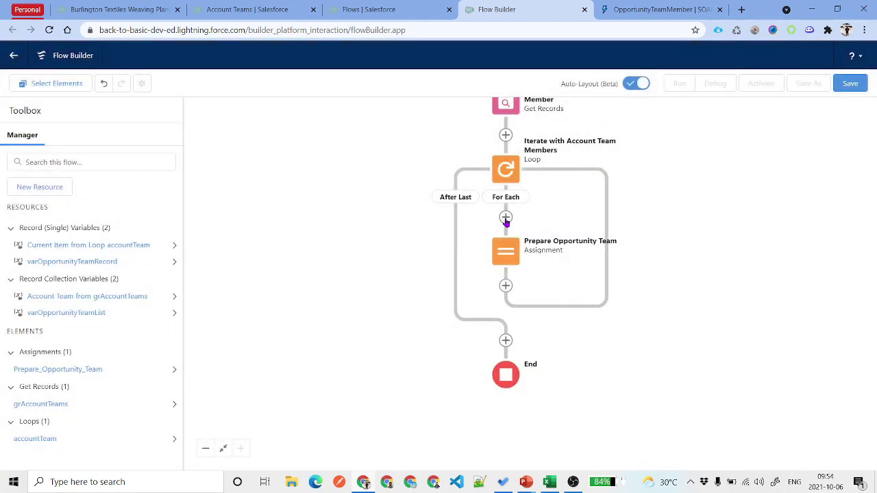
Insert an Assignment element between the loop's For Each branch and Prepare Opportunity Team, labelled Add Opportunity Team to List.
click(506, 218)
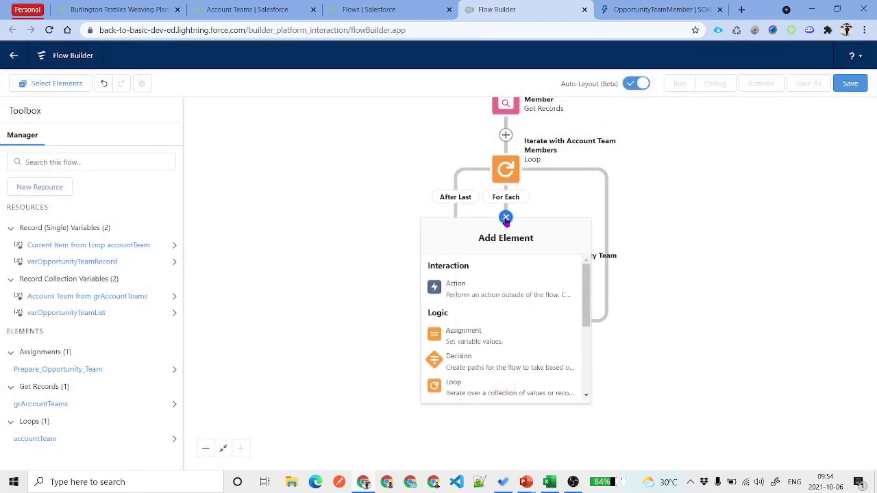
click(497, 334)
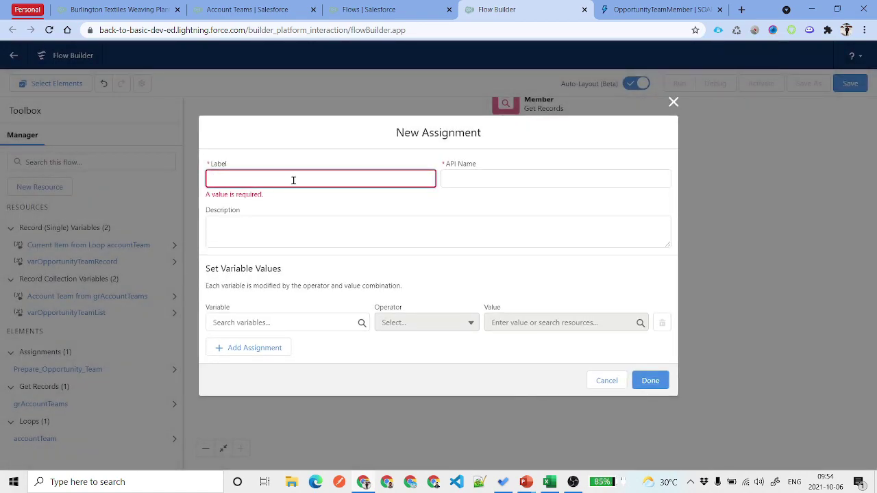
text(Add Opportunity Team to List)
click(414, 241)
drag(352, 190, 197, 199)
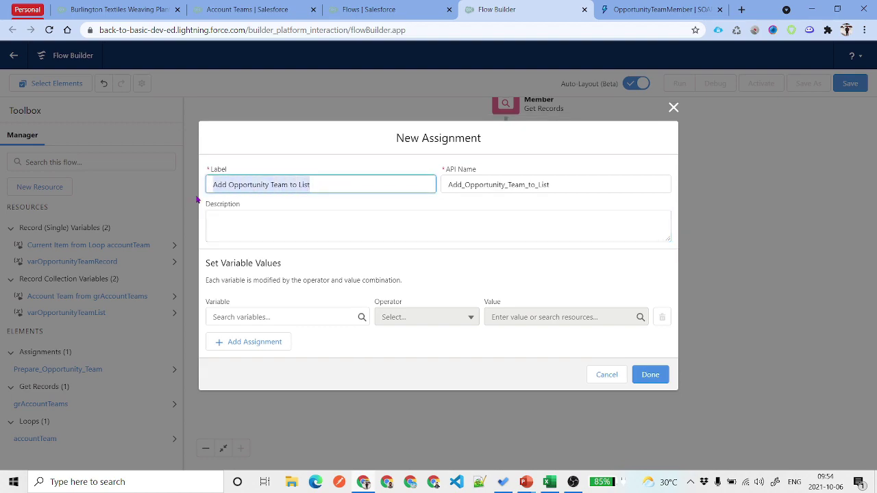
Set the assignment to add varOpportunityTeamRecord to the varOpportunityTeamList collection and finish the element.
click(298, 317)
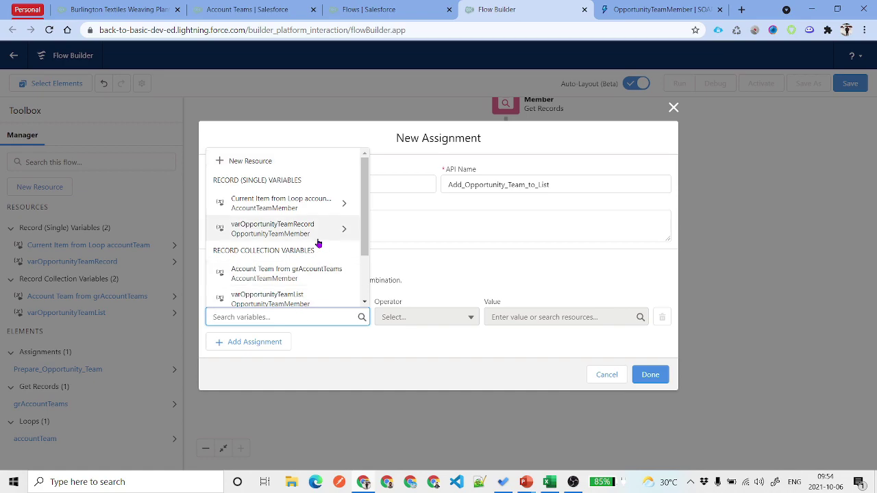
scroll(319, 241, down, 1)
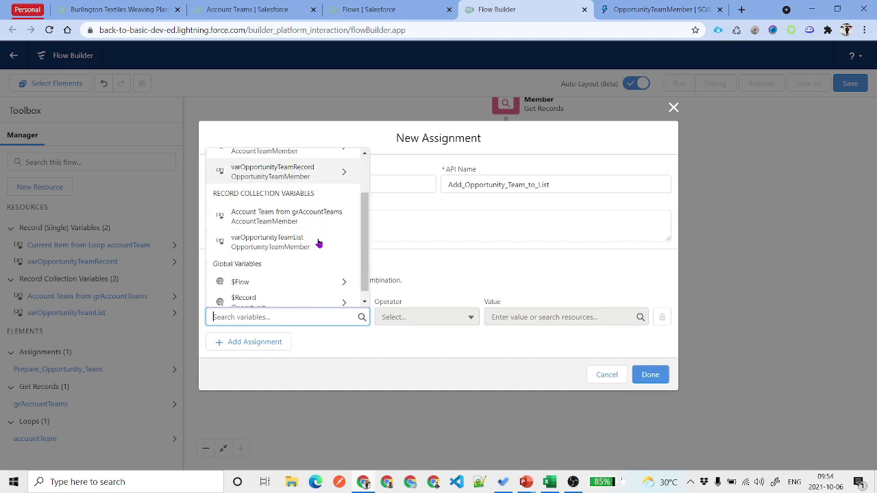
click(269, 244)
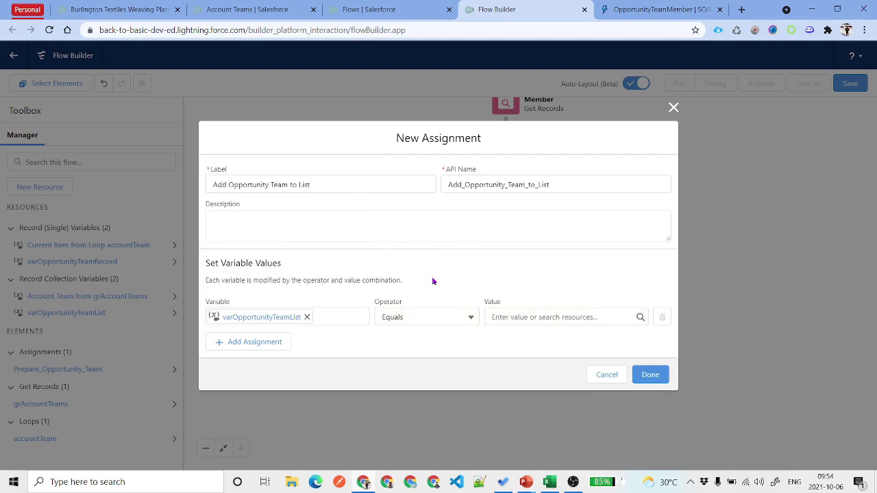
click(425, 316)
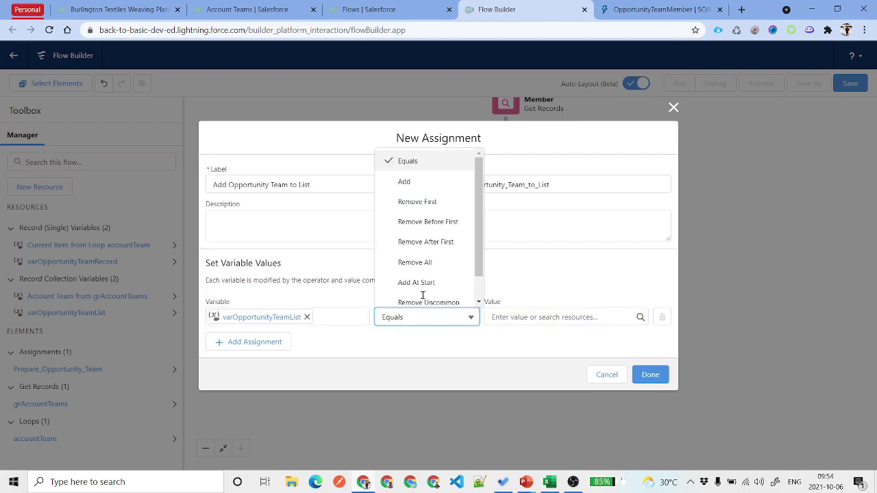
click(442, 182)
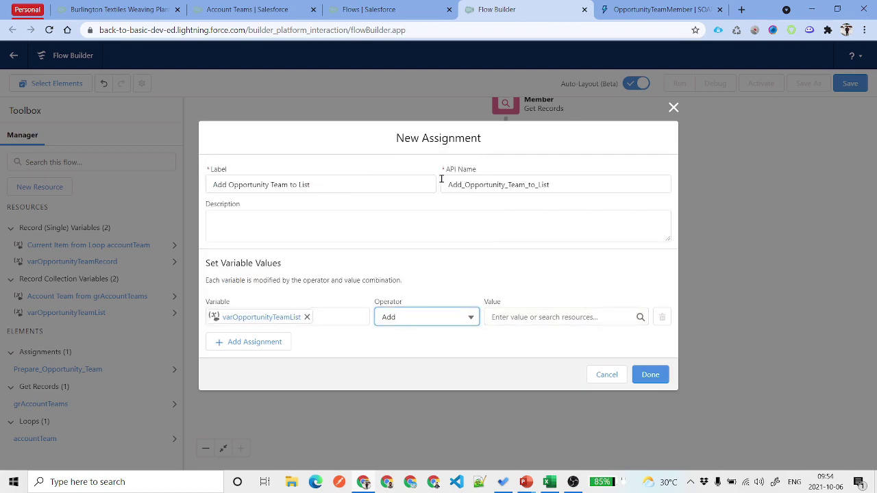
click(534, 313)
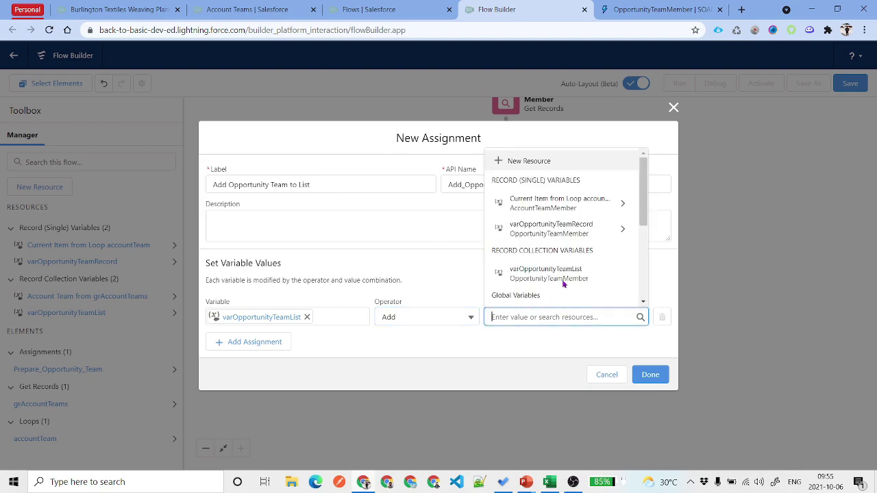
click(583, 231)
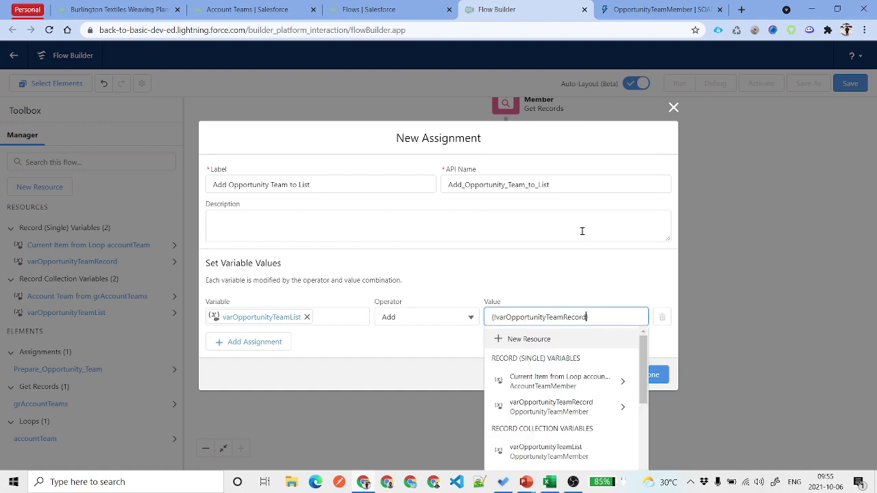
click(600, 282)
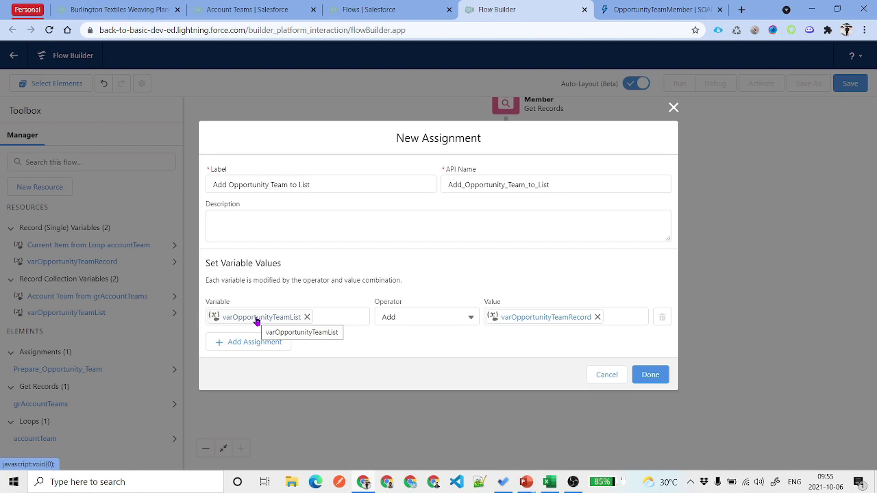
click(650, 374)
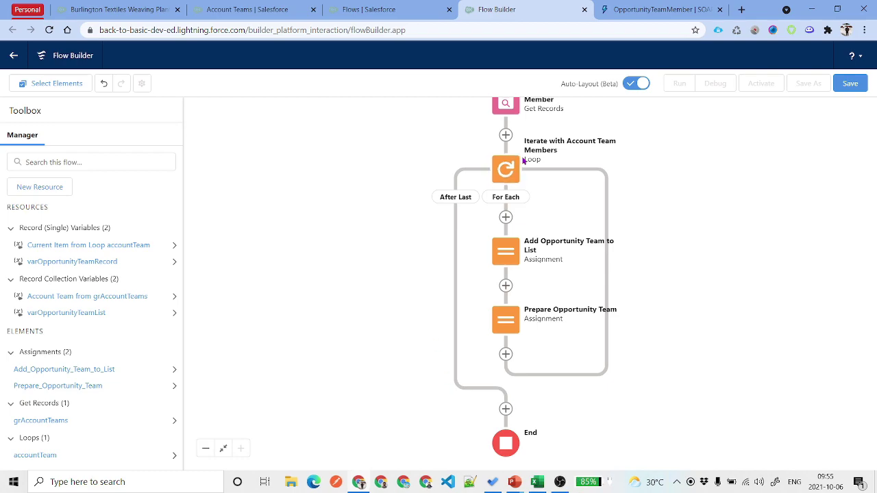
Insert a Create Records element between the loop's After Last branch and End, labelled Create Opportunity Team Member Records.
drag(653, 407, 596, 314)
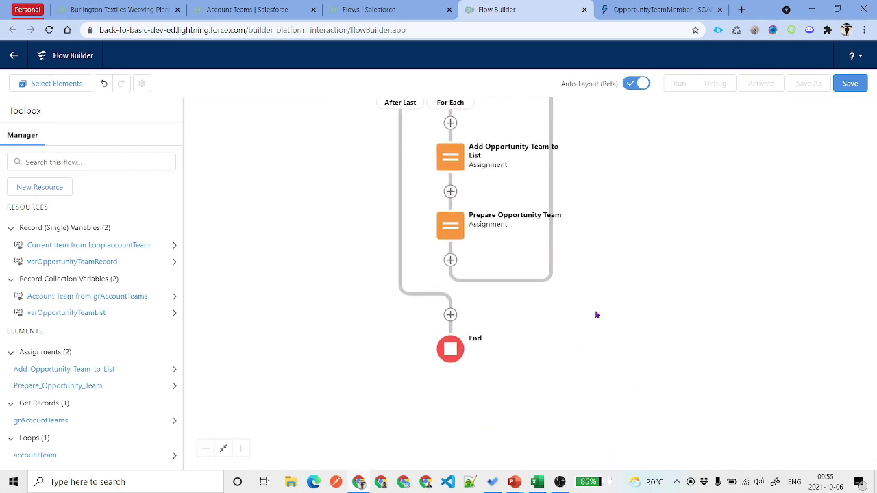
click(450, 315)
scroll(452, 400, down, 1)
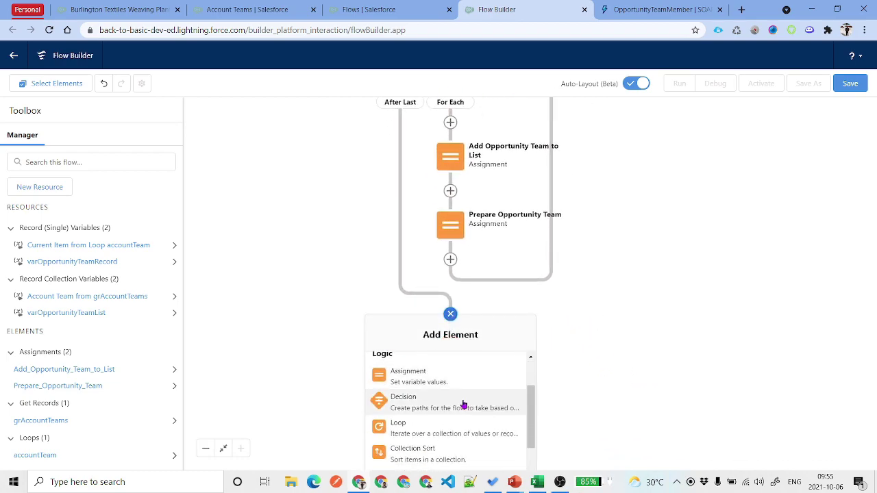
scroll(458, 402, down, 3)
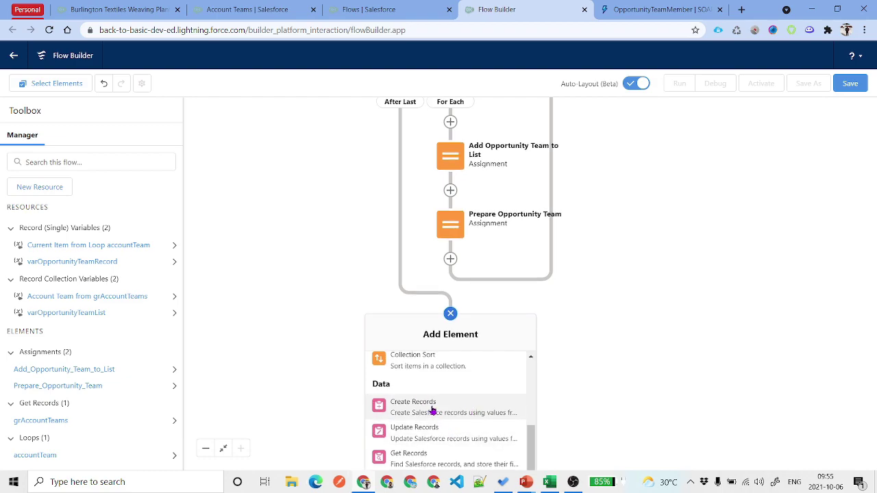
click(432, 411)
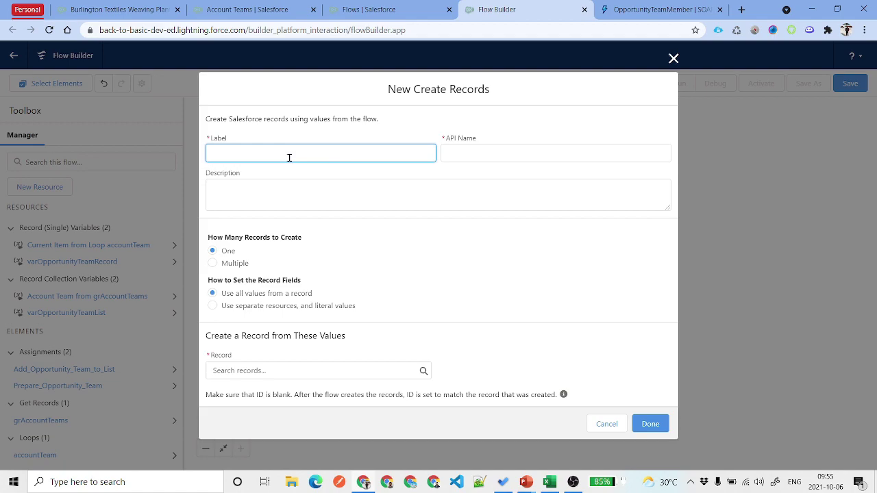
text(Create Opportunity Team Member Records)
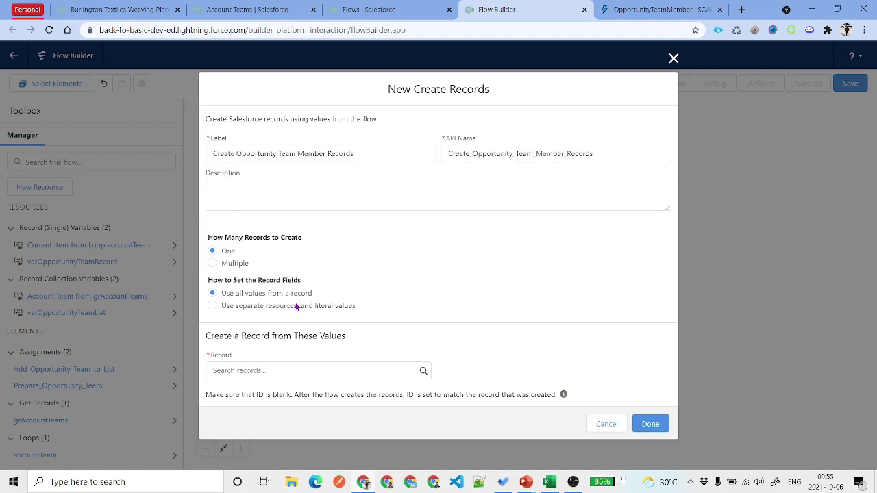
Set the element to create multiple records from the varOpportunityTeamList record collection and finish it.
double_click(296, 238)
click(298, 234)
click(239, 265)
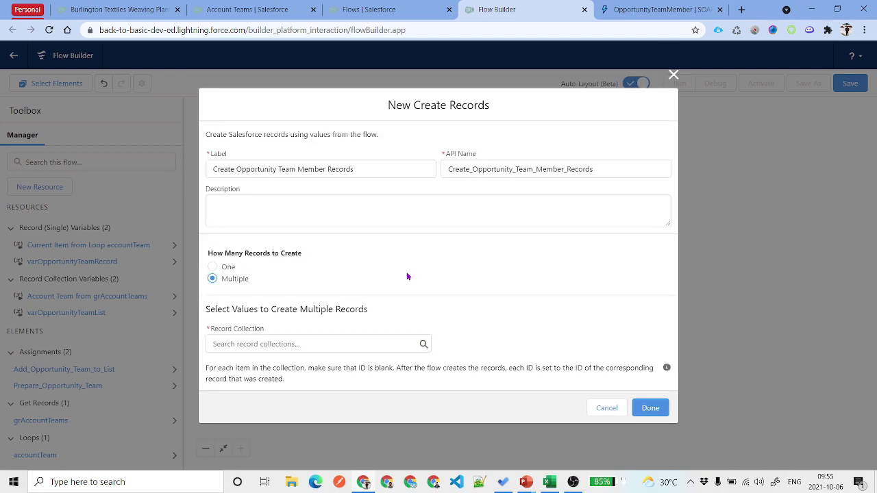
click(277, 344)
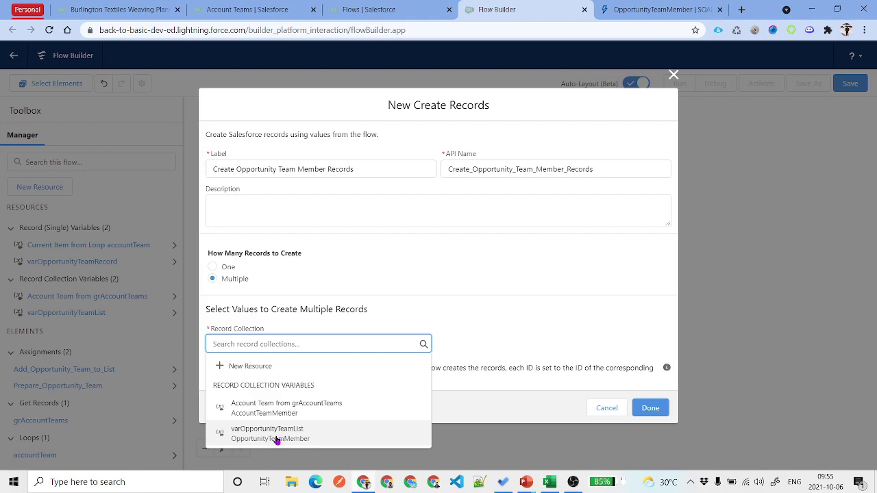
click(298, 442)
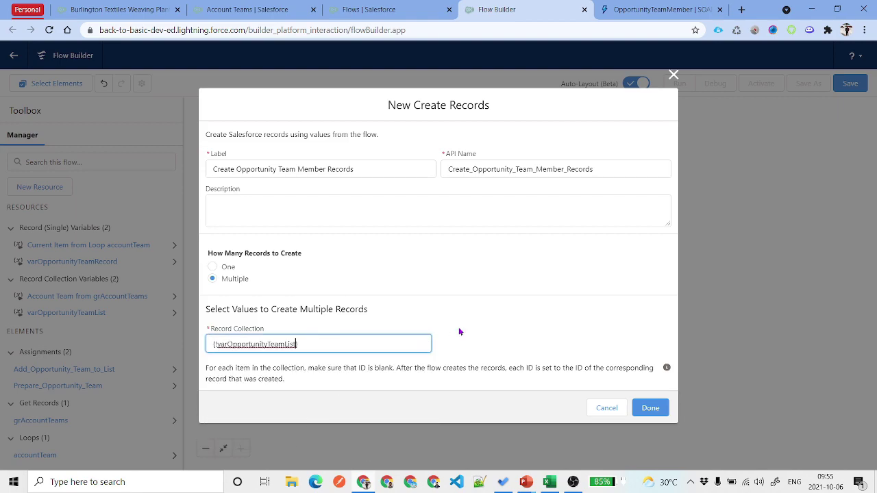
click(650, 408)
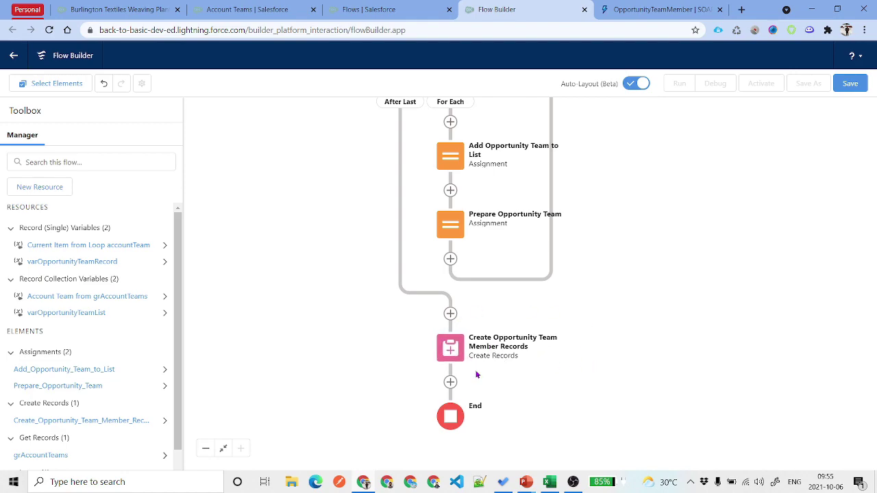
Add a fault path to Create Opportunity Team Member Records and insert a Create Records element on it labelled Create a Task Record.
click(450, 346)
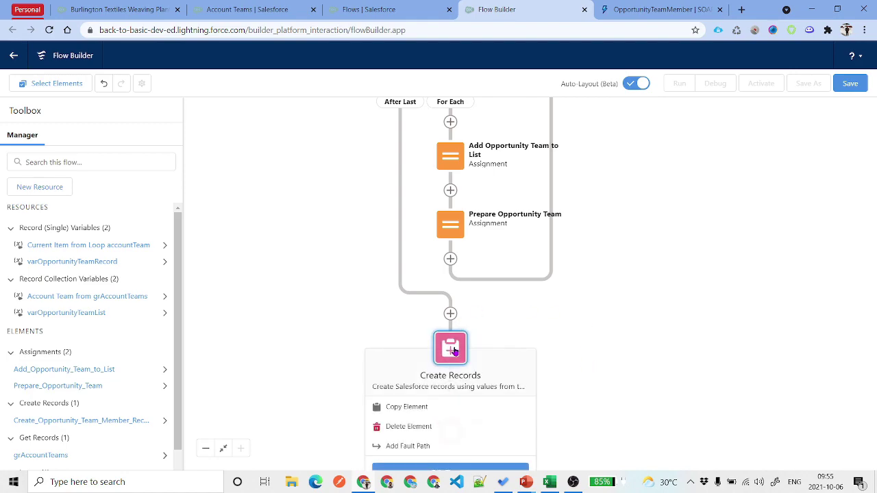
click(443, 446)
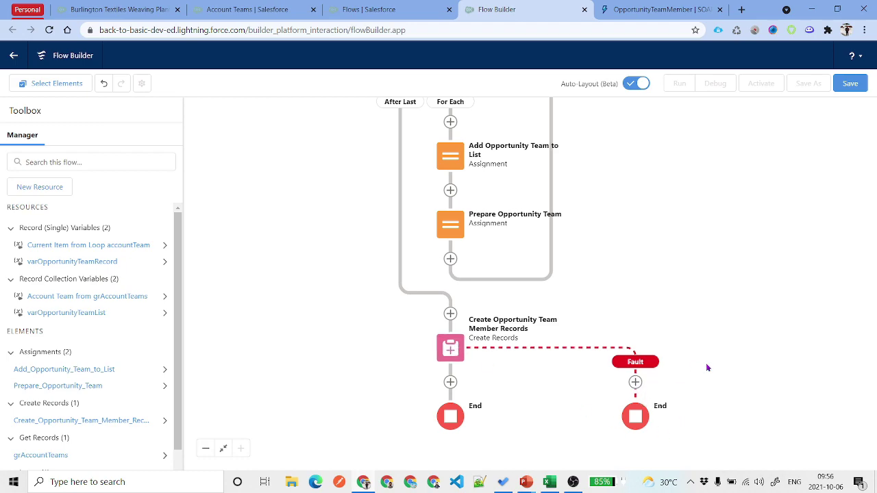
drag(706, 366, 658, 316)
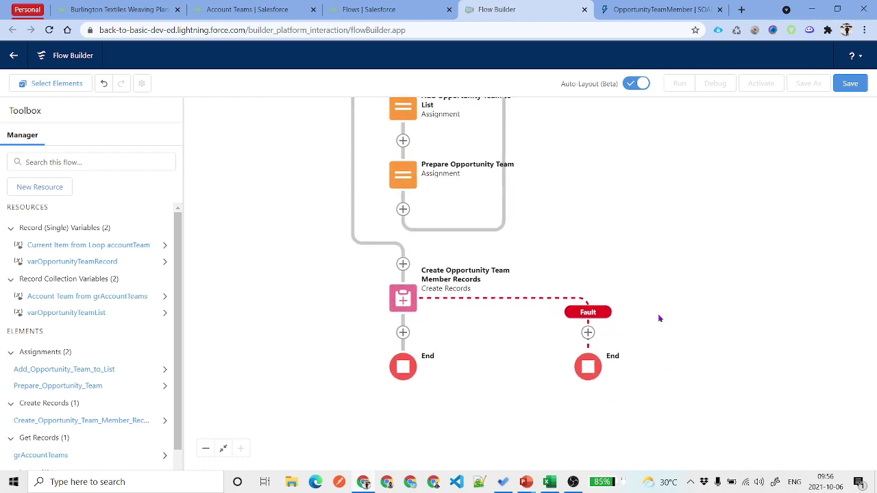
click(587, 333)
scroll(588, 394, down, 3)
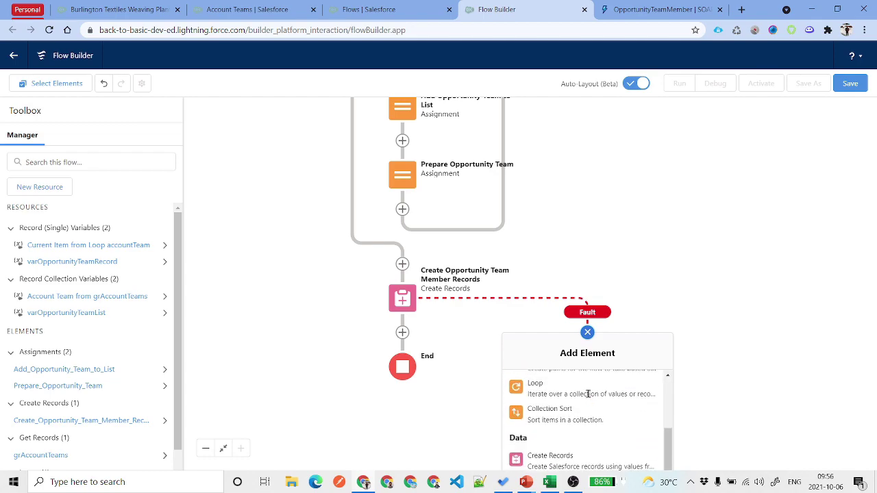
scroll(591, 411, down, 1)
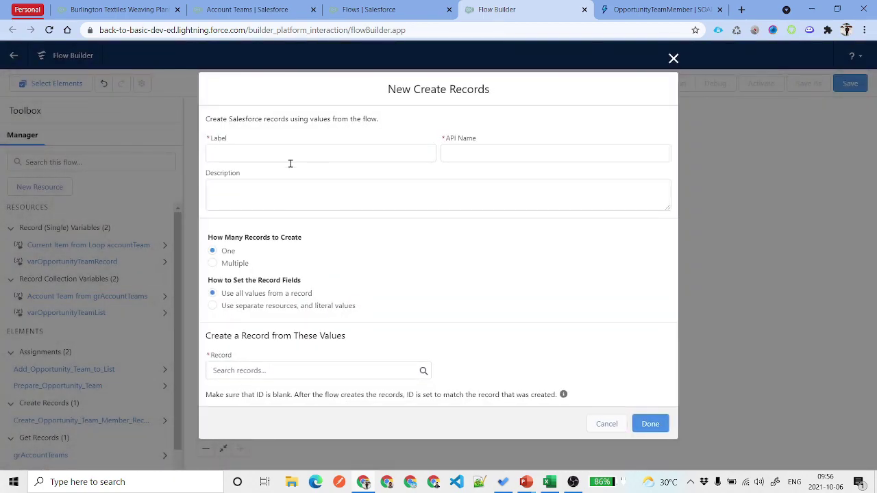
click(288, 157)
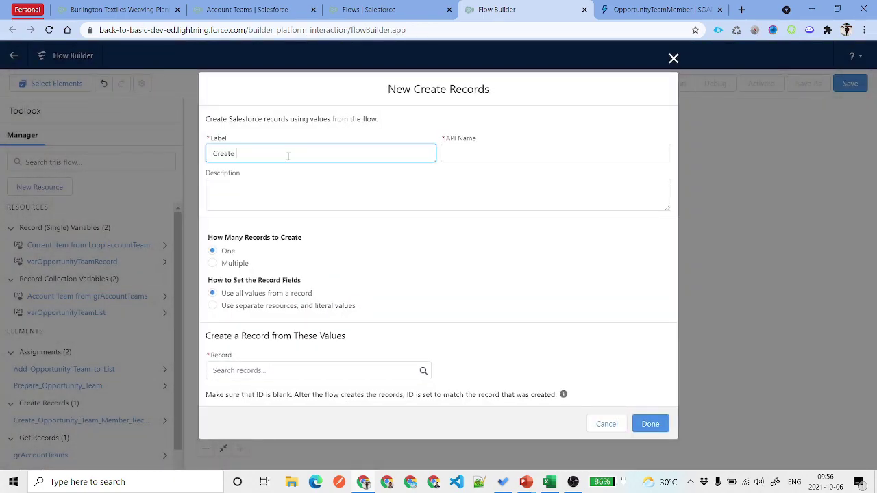
text(Create a Task Record)
key(Tab)
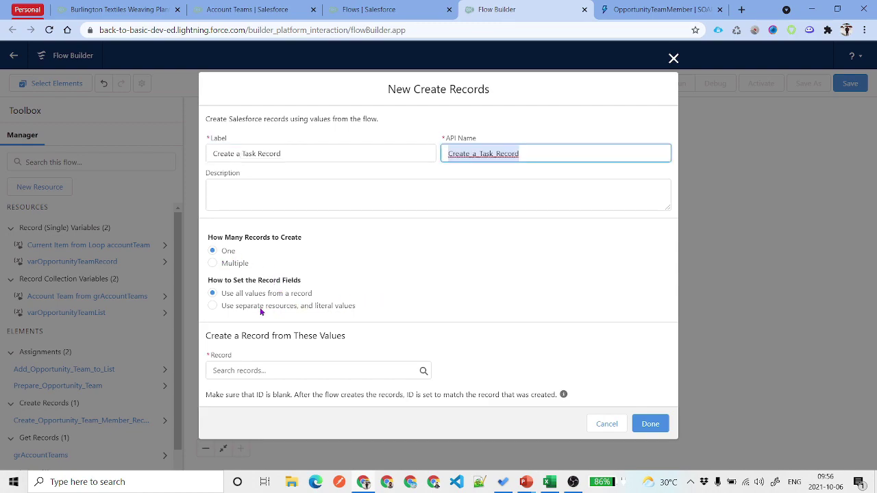
Set the record fields to use separate resources and literal values, with Task as the object.
click(293, 309)
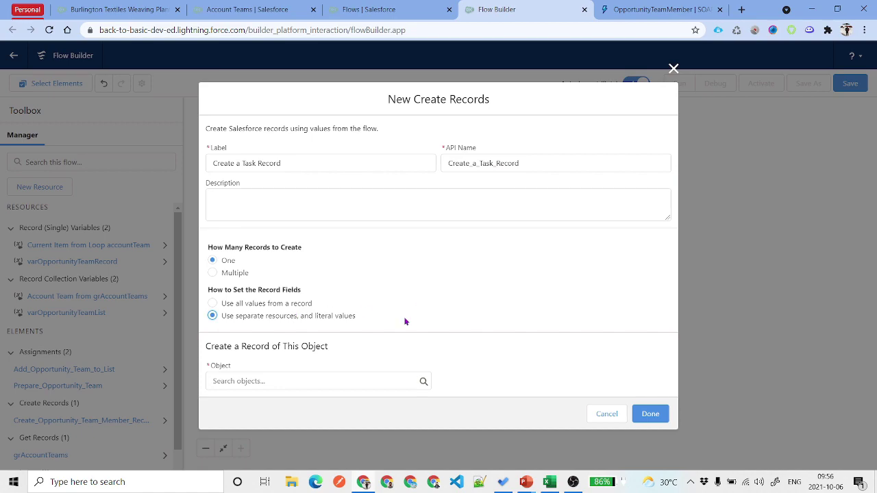
click(278, 379)
text(Task)
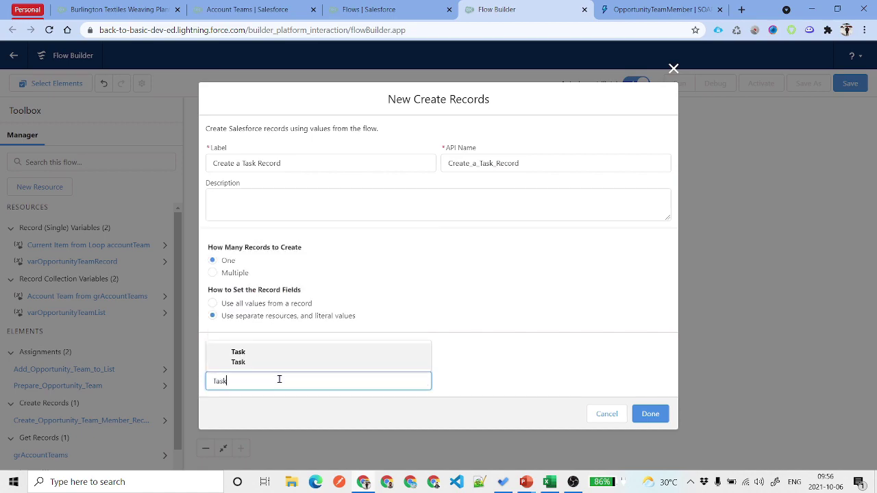
click(292, 361)
Set the task's Subject field to "Failed to create Opportunity Team Member".
scroll(478, 288, down, 2)
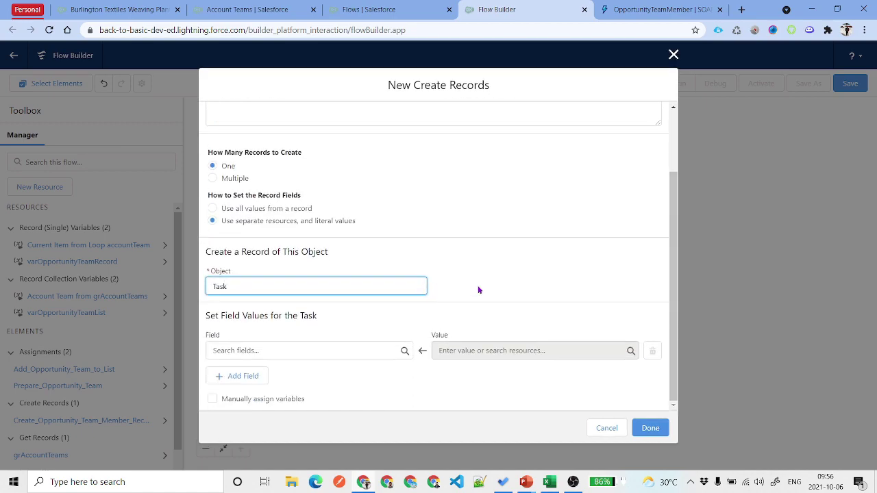
click(335, 349)
text(Sub)
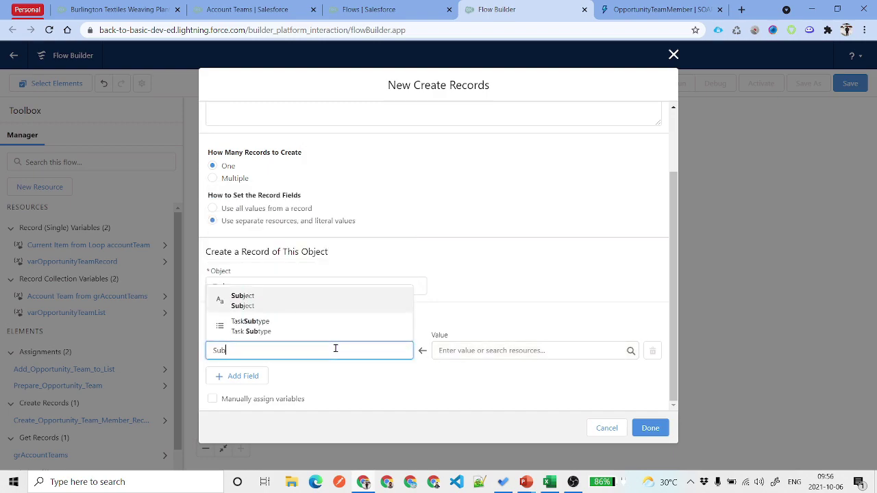
click(313, 302)
click(470, 350)
text(Failed to create Opportunity Team Member)
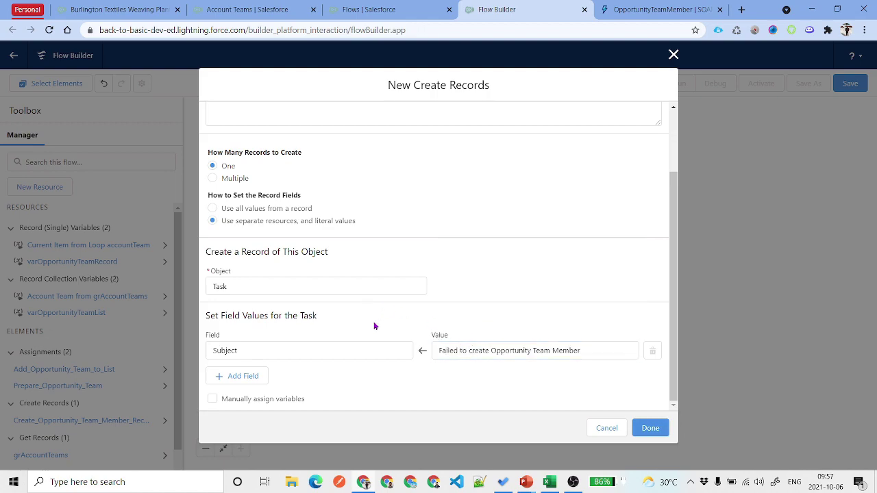
Add an OwnerId field to the task's field values and set it to the triggering record's Owner ID ($Record > Owner ID).
click(248, 376)
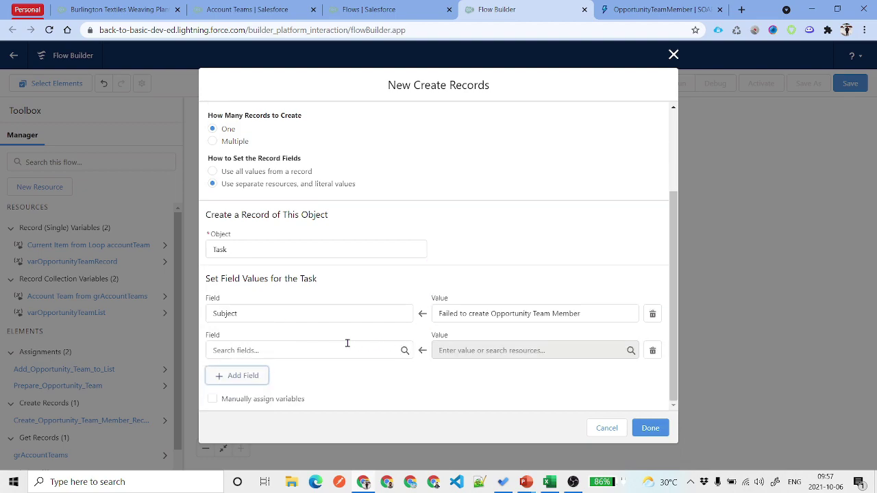
click(344, 352)
text(Ow)
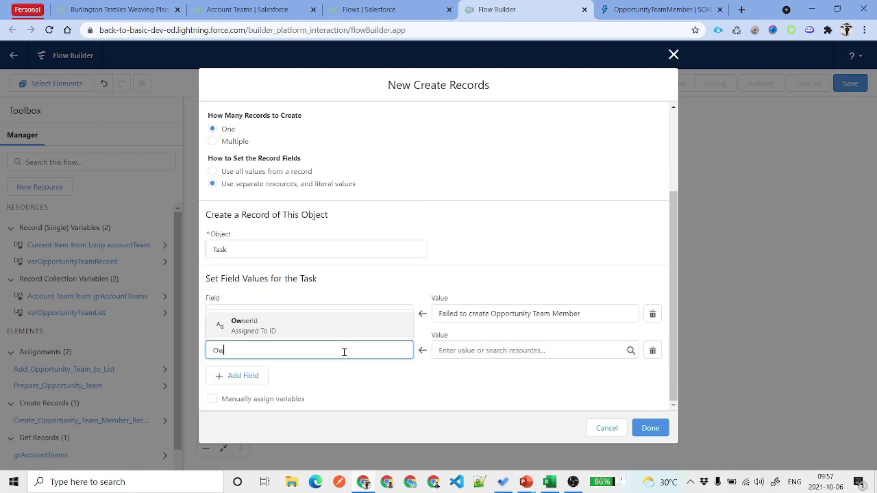
click(342, 332)
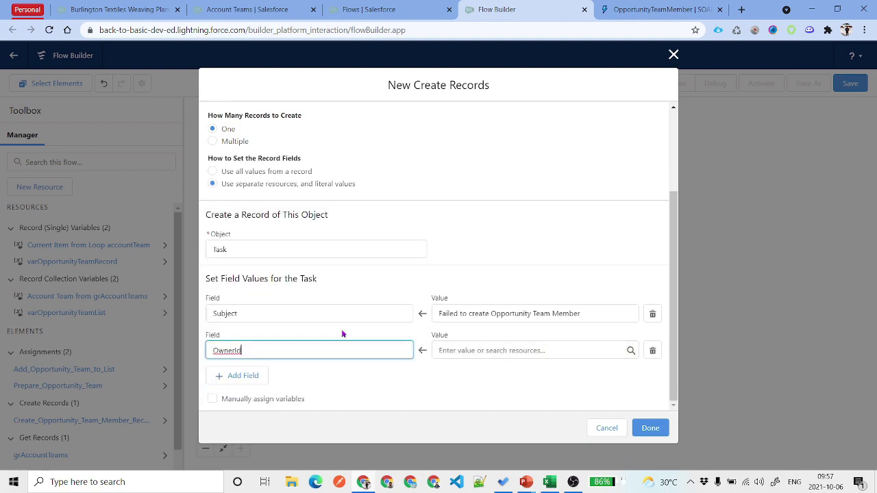
click(481, 353)
text(Rec)
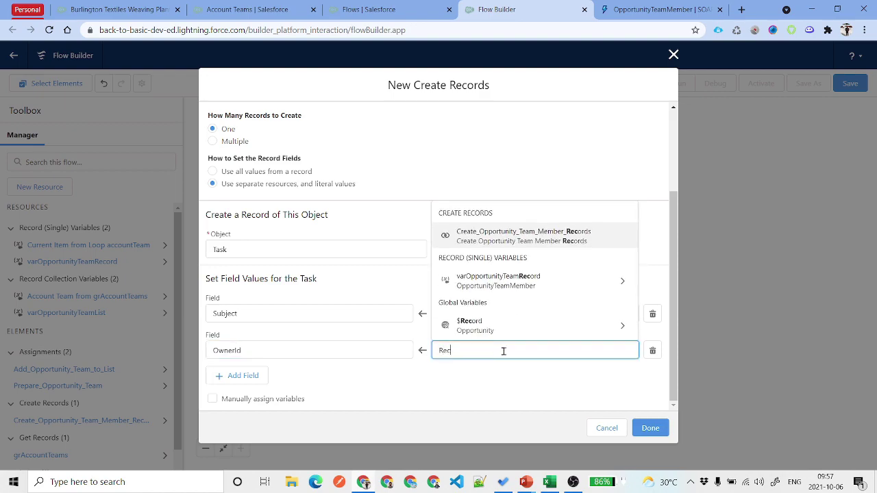
click(622, 326)
text(Ow)
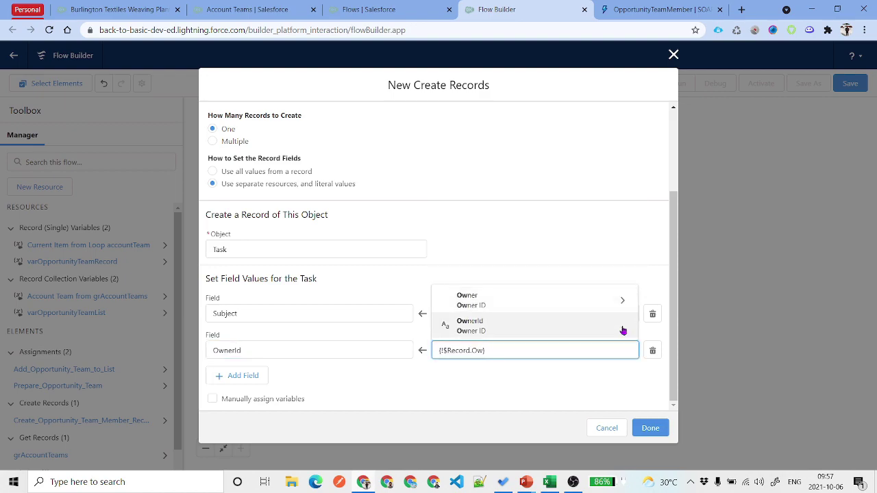
click(498, 328)
click(499, 375)
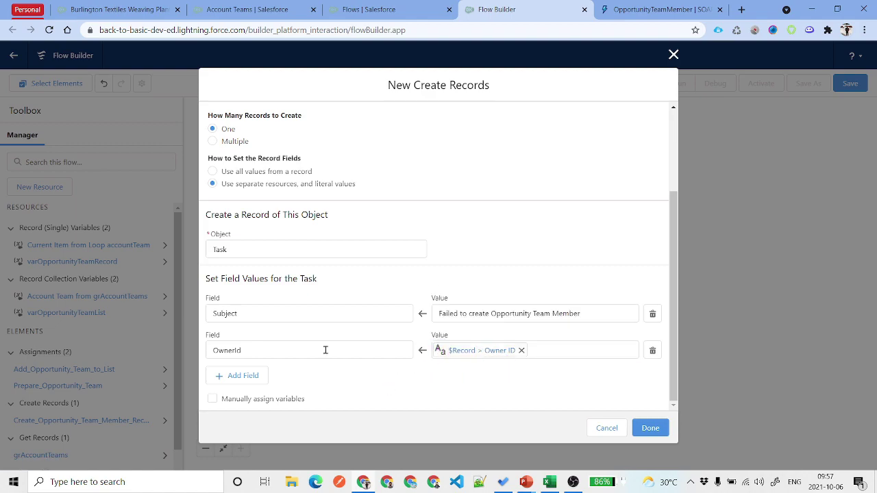
Add an ActivityDate field to the task's field values and set it to the flow's CurrentDate.
click(248, 376)
click(280, 383)
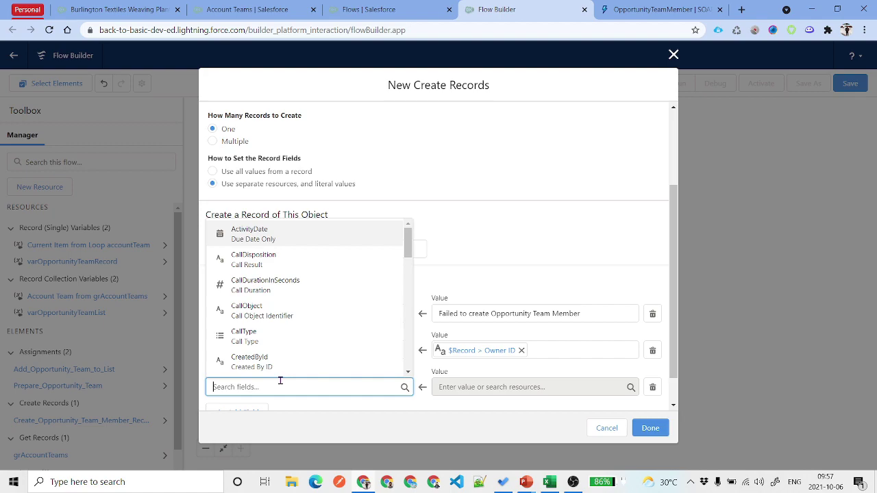
text(du)
click(322, 338)
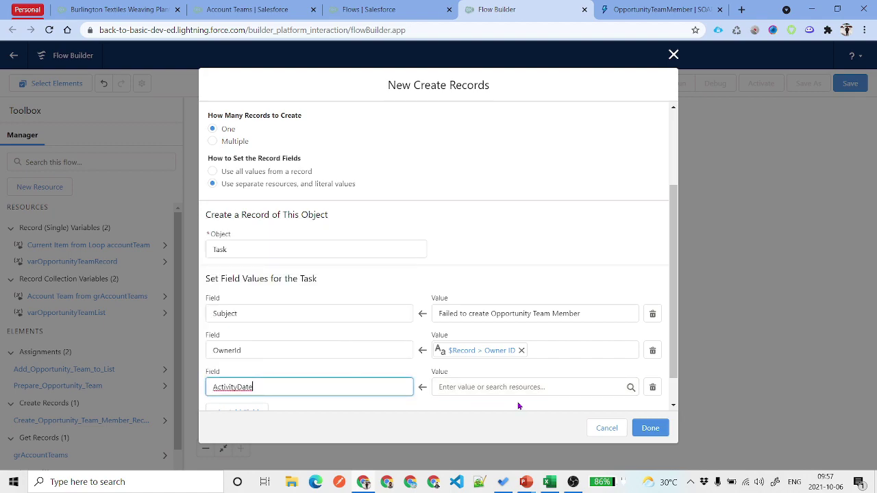
click(509, 384)
scroll(538, 318, down, 4)
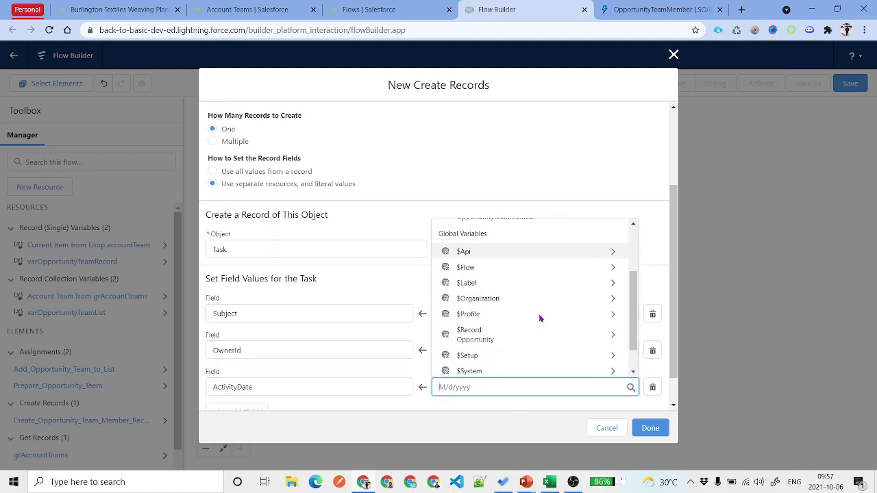
text(flo)
click(566, 368)
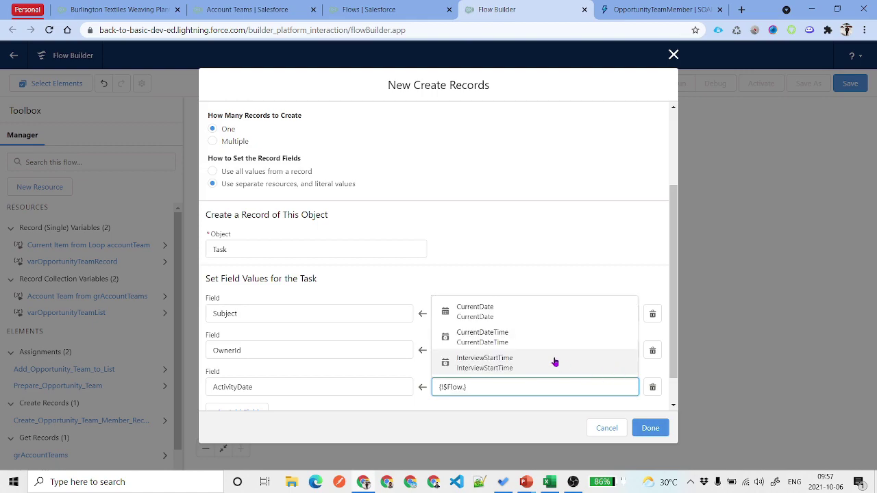
click(536, 312)
scroll(563, 252, down, 1)
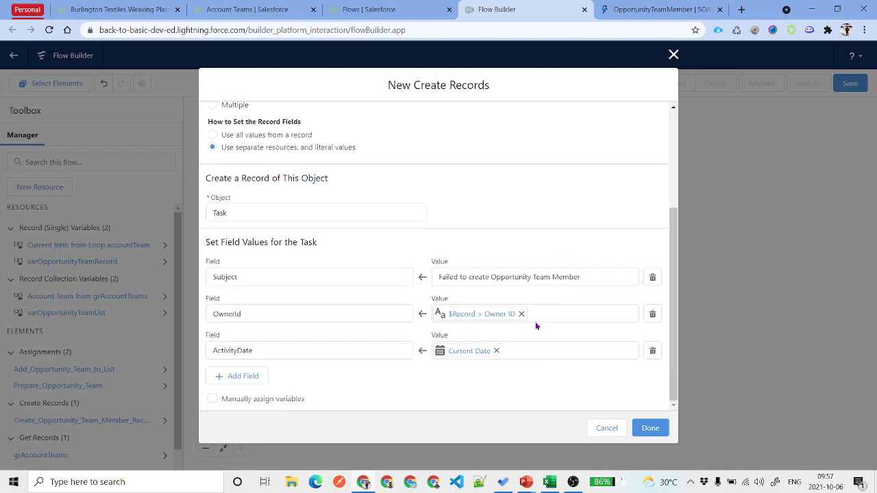
Add a Description field to the task's field values and set it to the flow's FaultMessage.
click(243, 376)
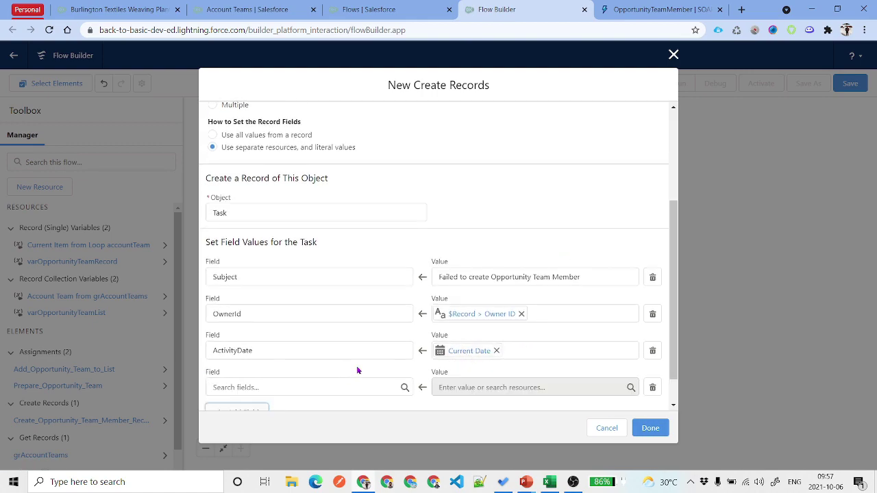
scroll(322, 360, down, 1)
click(280, 350)
text(de)
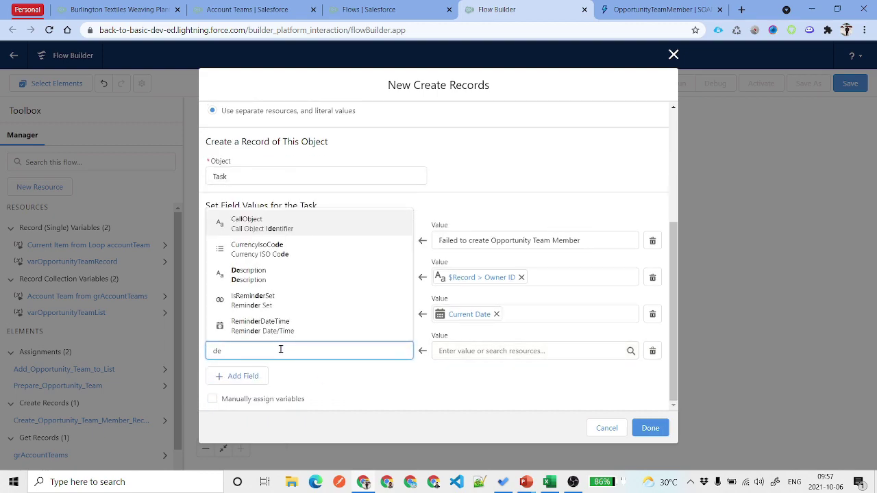
key(Down)
key(Down)
key(Return)
click(491, 351)
text(flow)
click(620, 333)
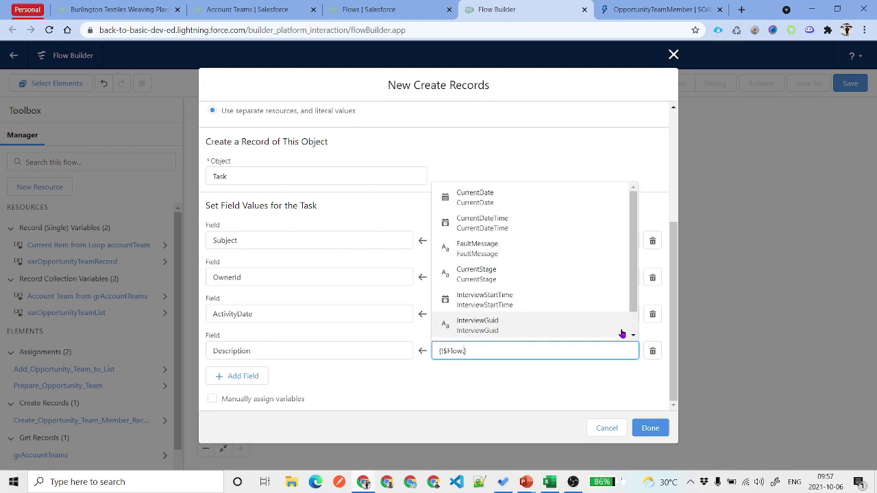
text(fault)
click(542, 323)
click(535, 374)
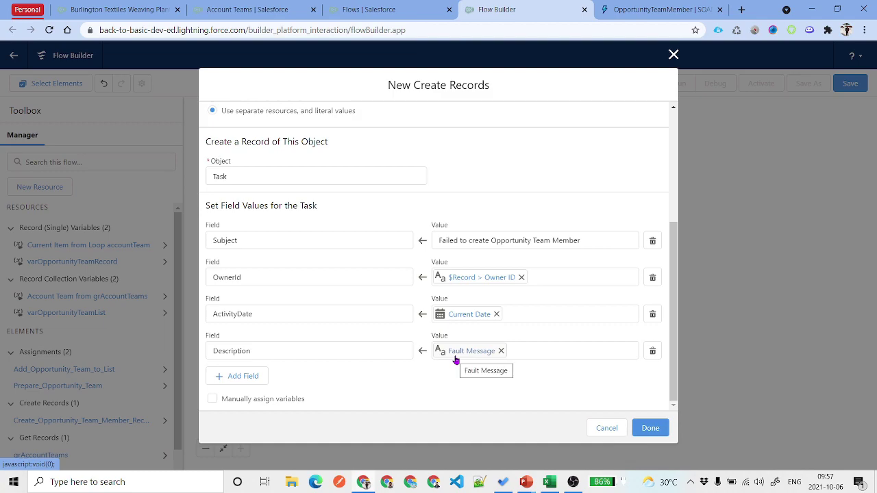
Add a WhatId field set to the triggering record's Opportunity ID ($Record > Opportunity ID) and finish the Create a Task Record element.
click(237, 381)
click(331, 350)
text(Wha)
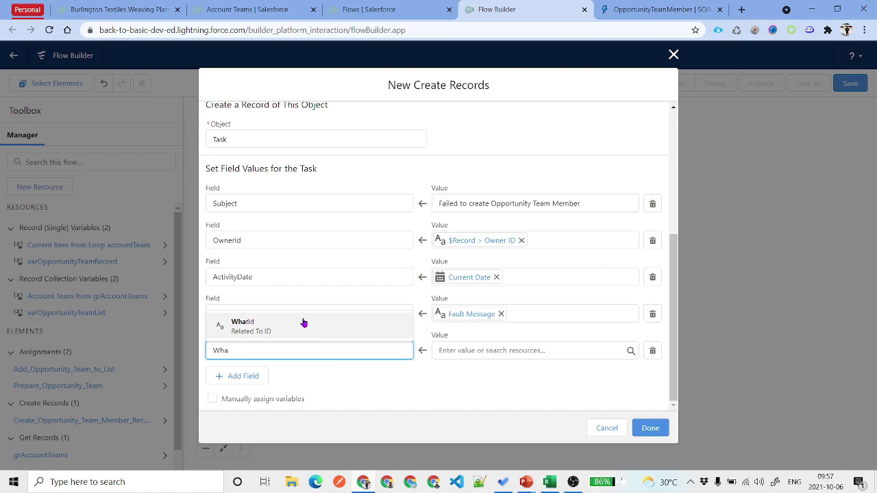
click(278, 322)
click(483, 346)
text(R)
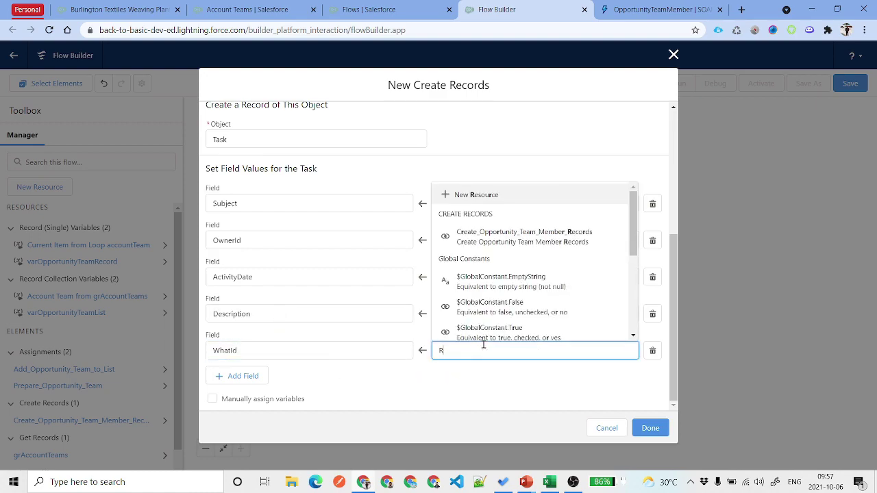
text(ec)
click(622, 323)
text(I)
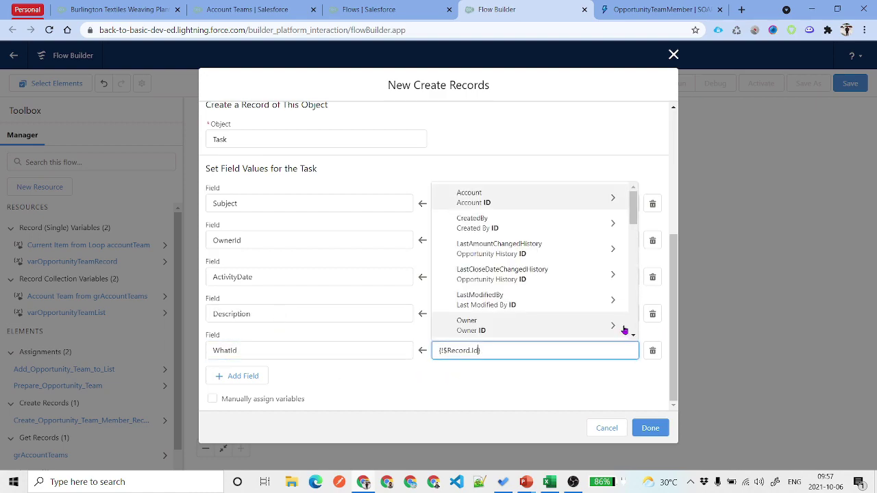
text(d)
click(519, 390)
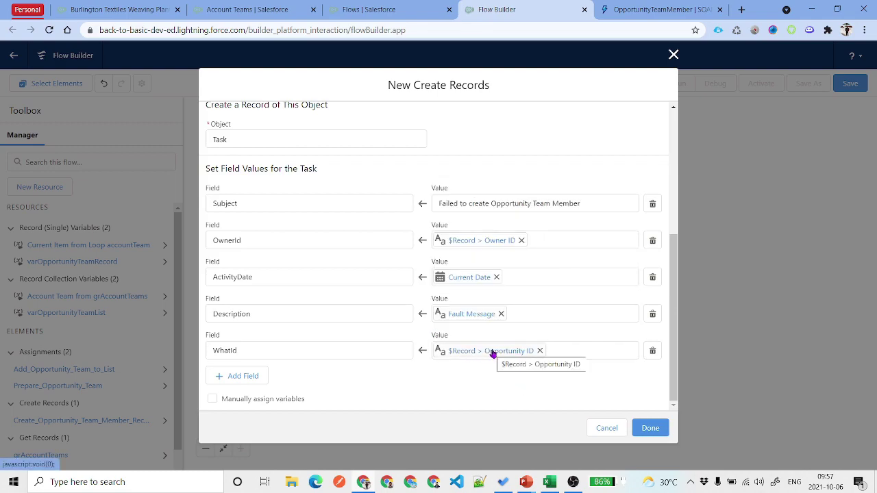
click(651, 428)
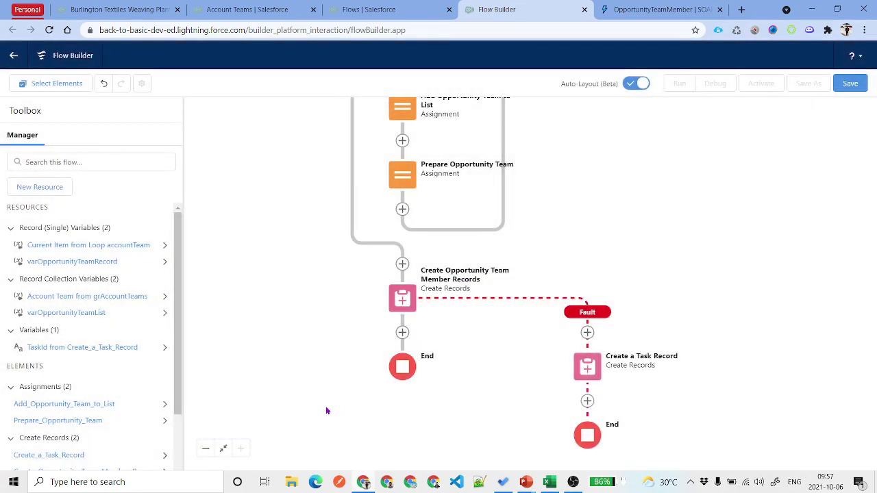
Review the whole flow from the record-triggered start through the account team loop to the fault path's task element.
click(222, 449)
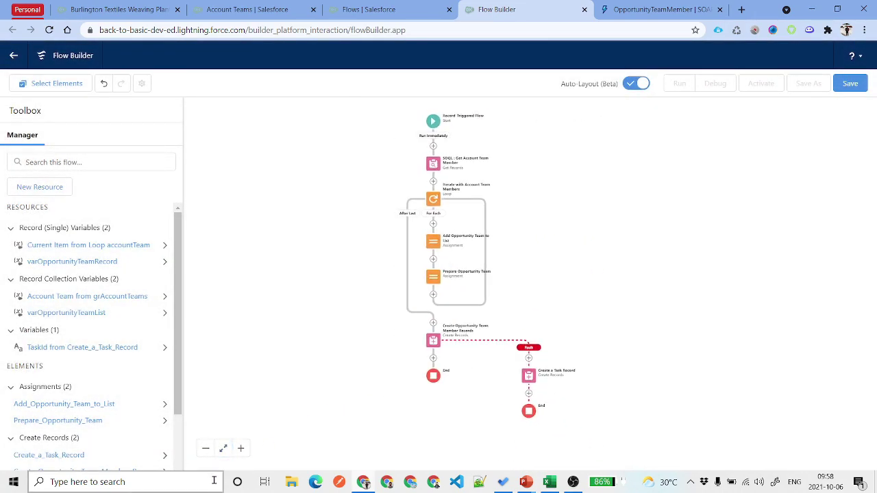
click(240, 448)
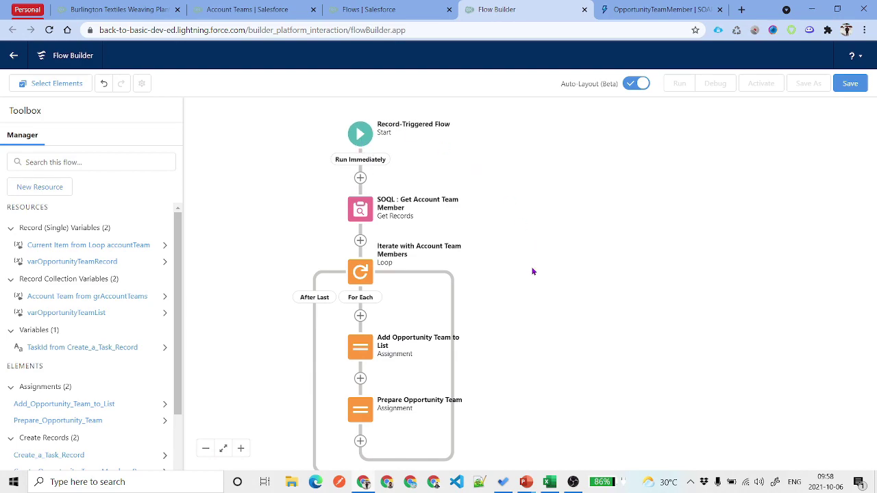
drag(533, 272, 539, 265)
click(367, 136)
scroll(521, 240, down, 1)
scroll(452, 255, down, 3)
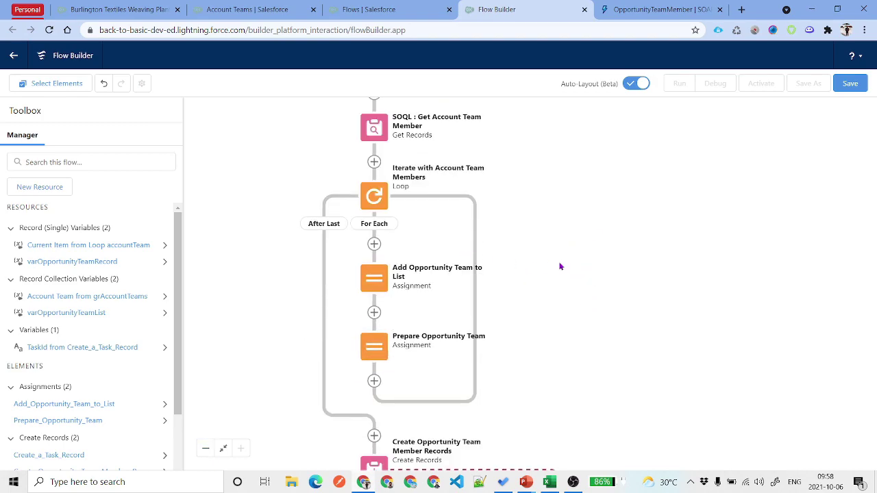
drag(607, 206, 600, 247)
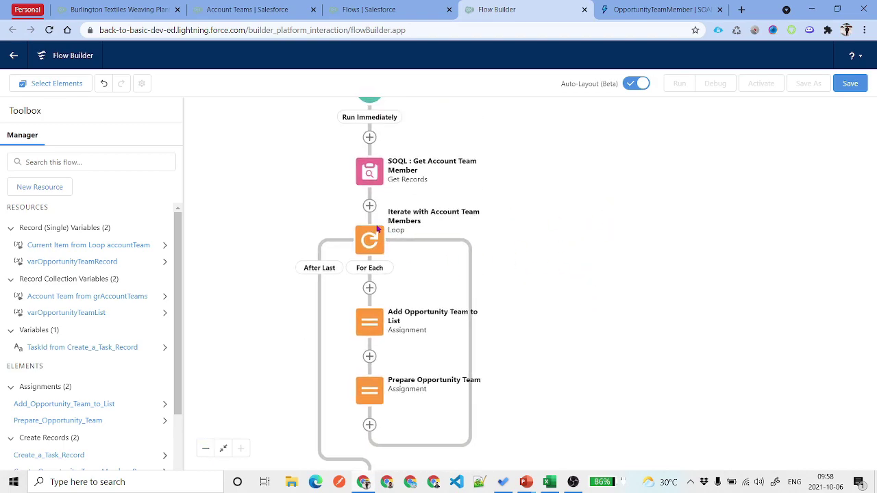
scroll(568, 367, down, 1)
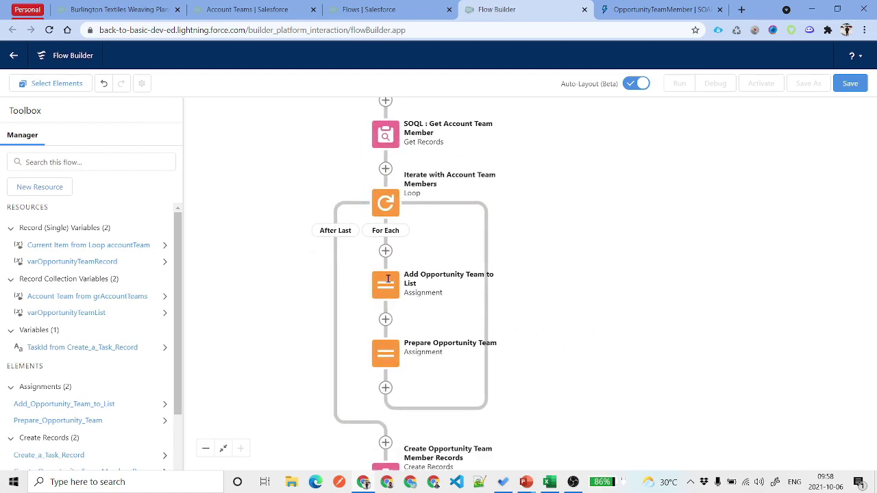
scroll(606, 361, down, 3)
scroll(623, 308, down, 1)
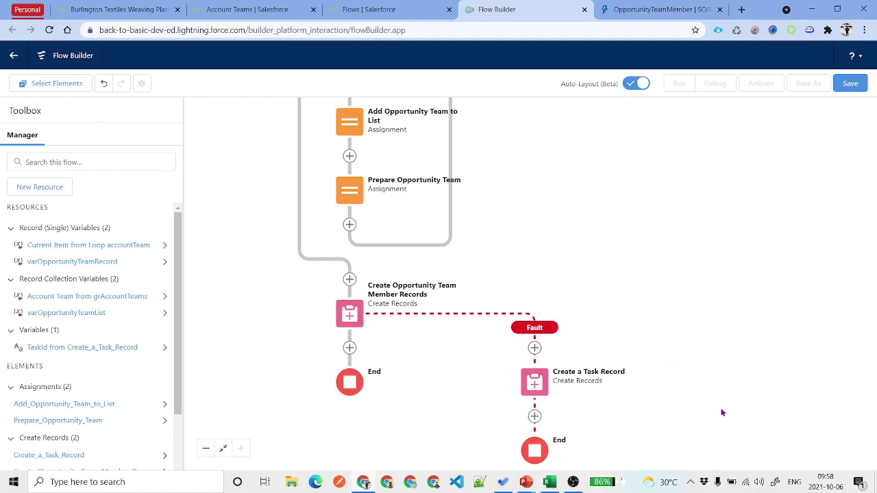
scroll(719, 404, down, 1)
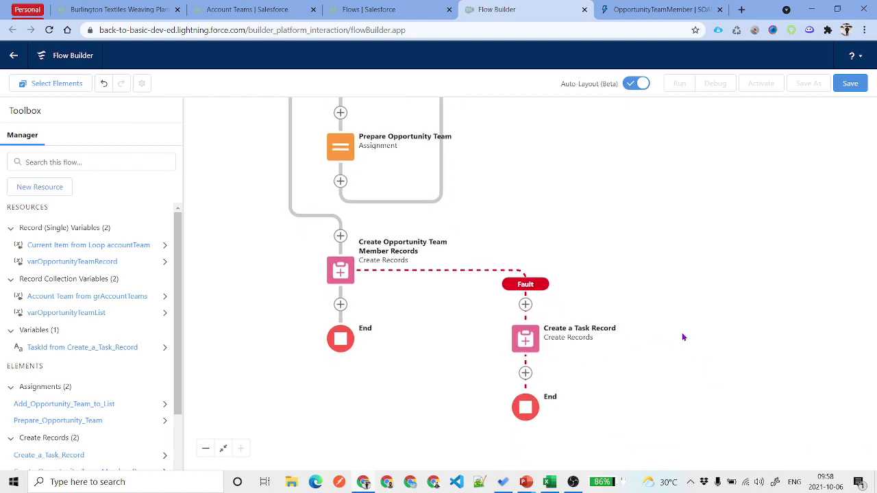
scroll(686, 258, up, 2)
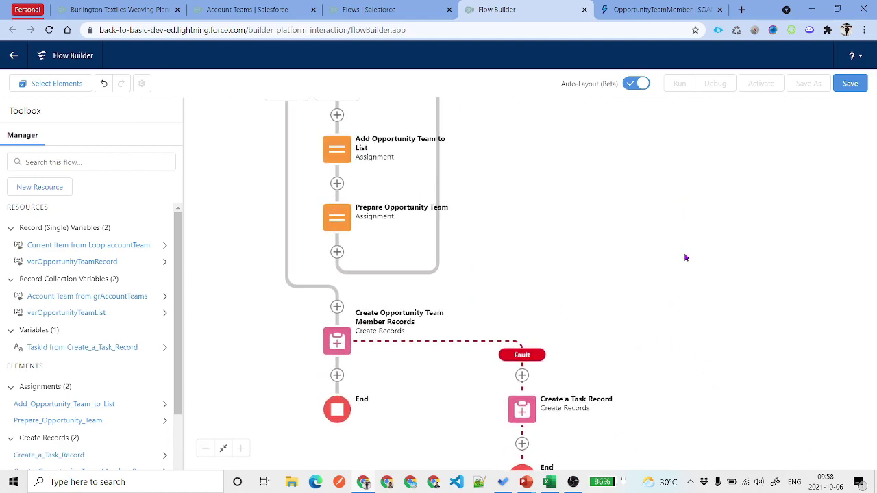
Save the flow with the label "Record Trigger : Copy Account Team to Opportunity Team".
click(850, 83)
click(277, 219)
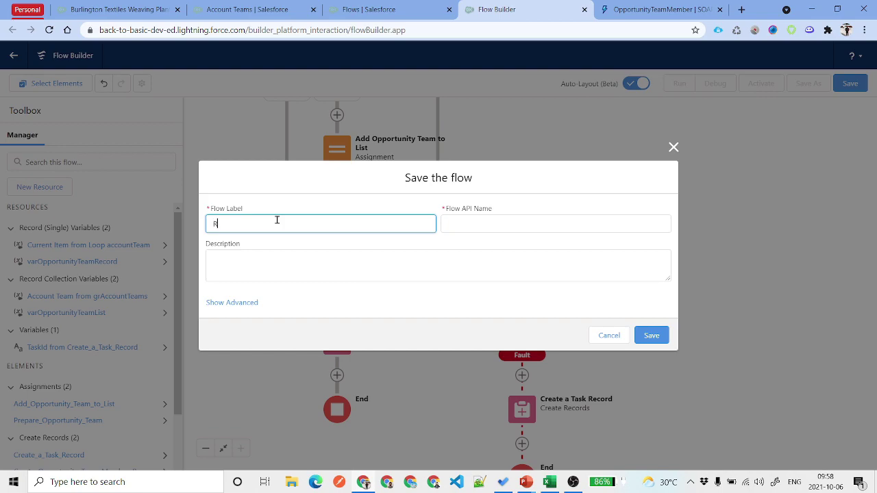
text(Record Trigger :)
text(Copy Account Team to Opportunity Team)
click(652, 335)
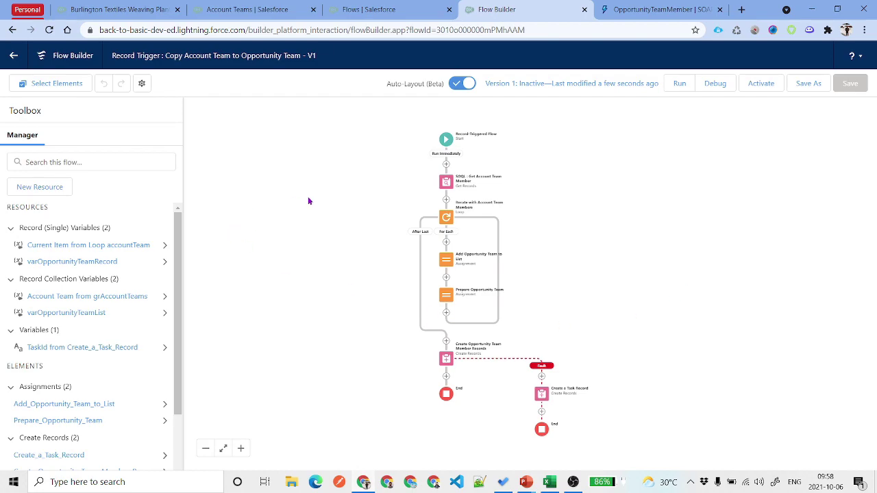
Set up a debug run that skips start condition requirements, with the Burlington Textiles Weaving Plant Generator opportunity as the triggering record.
click(713, 84)
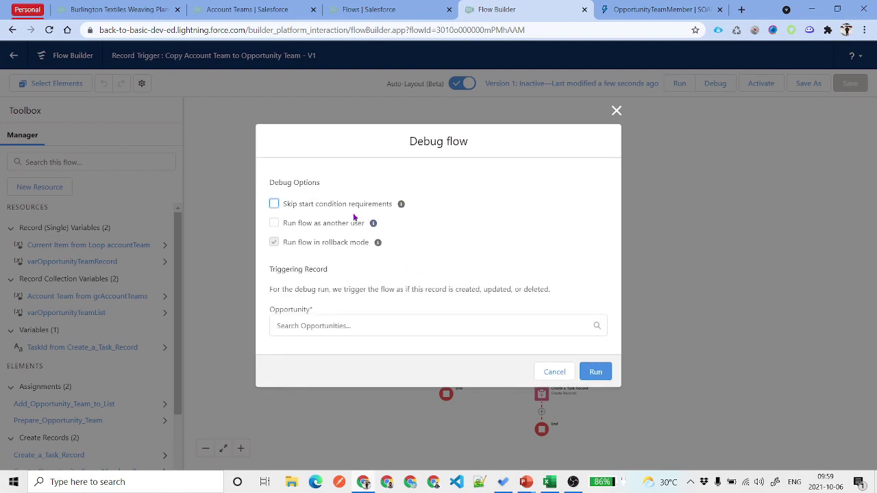
click(274, 204)
drag(356, 353, 369, 333)
click(376, 325)
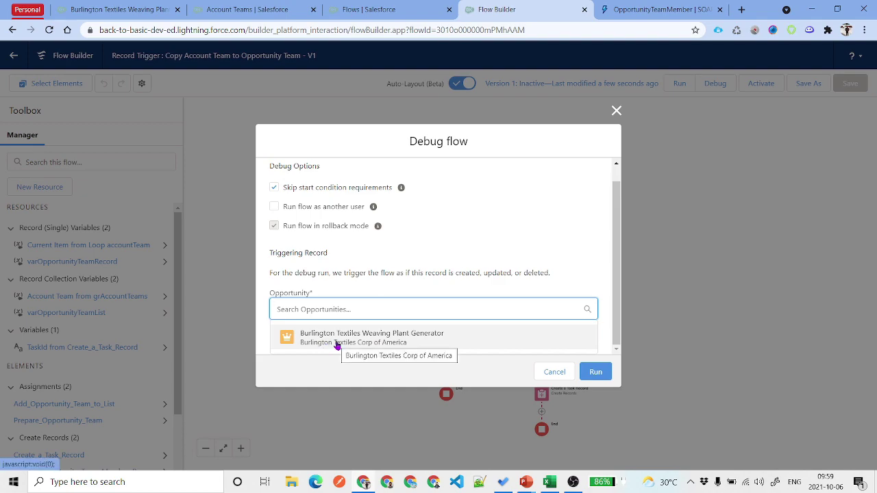
click(335, 343)
Cancel the Add Opportunity Team Members dialog on the Burlington Textiles Weaving Plant Generator opportunity, and run the configured debug in Flow Builder.
click(125, 7)
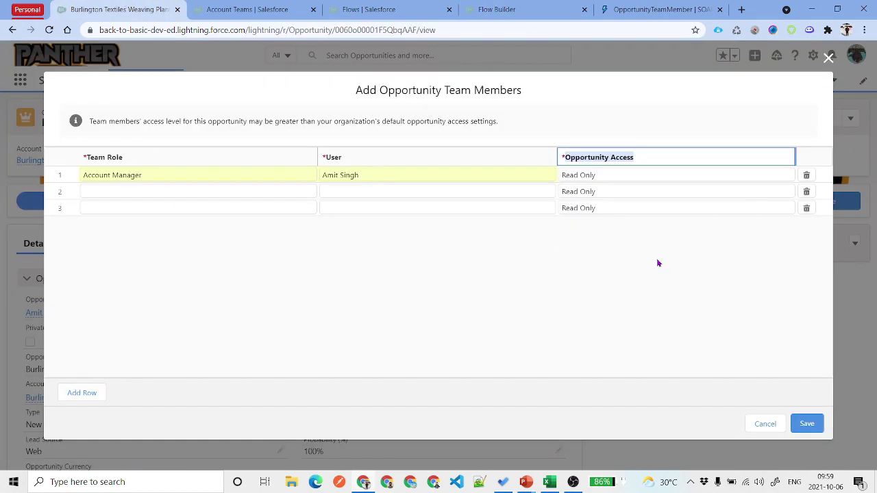
click(763, 424)
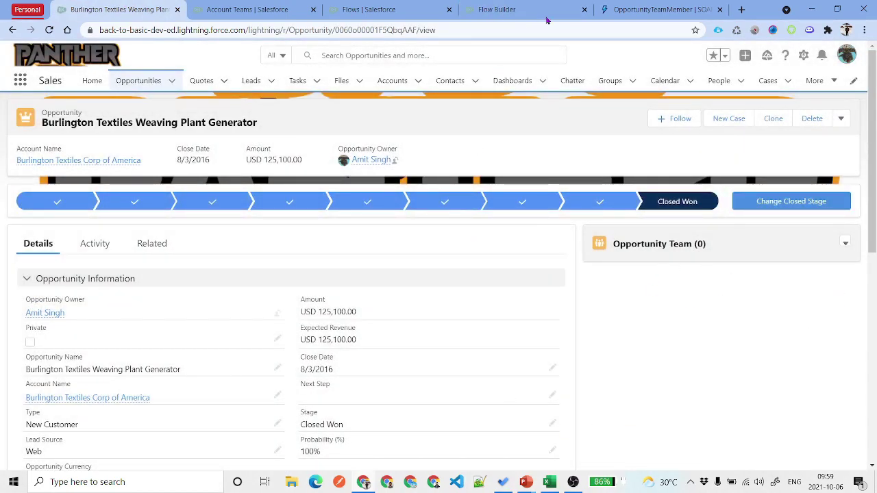
click(526, 5)
click(598, 377)
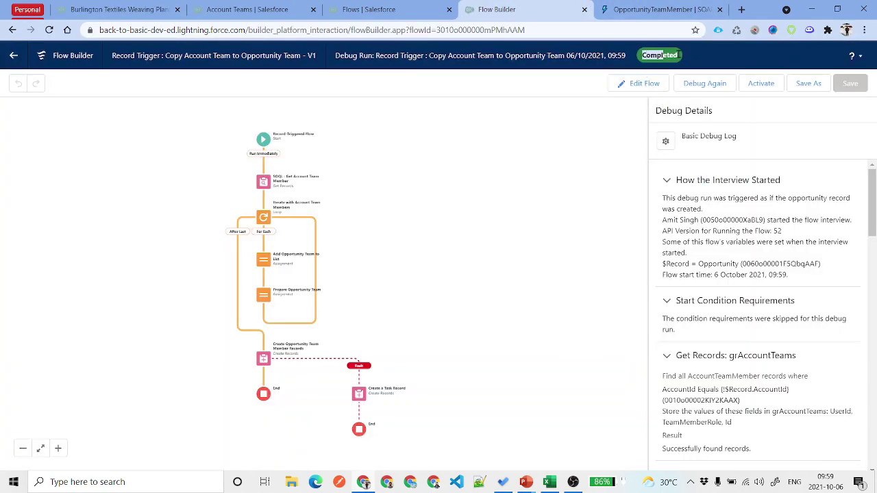
Read the debug details' Rollback section and the variable values under Create_Opportunity_Team_Member_Records.
scroll(747, 274, down, 10)
scroll(752, 296, down, 10)
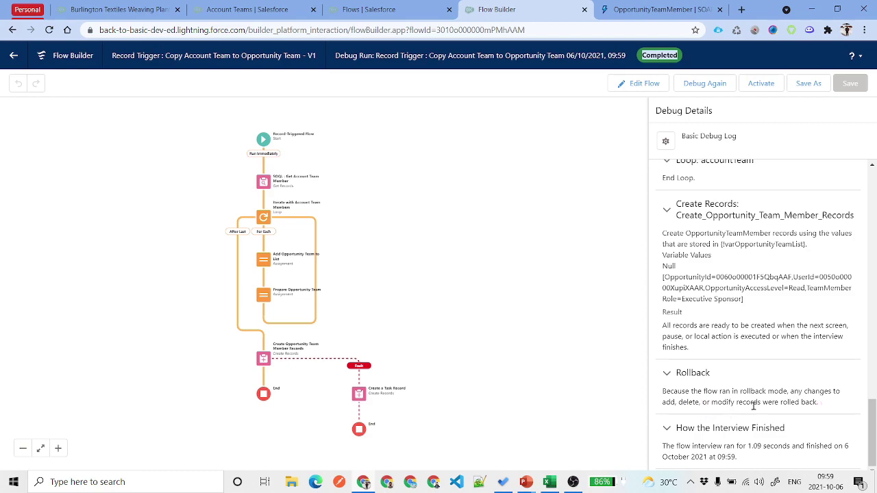
drag(827, 410, 664, 391)
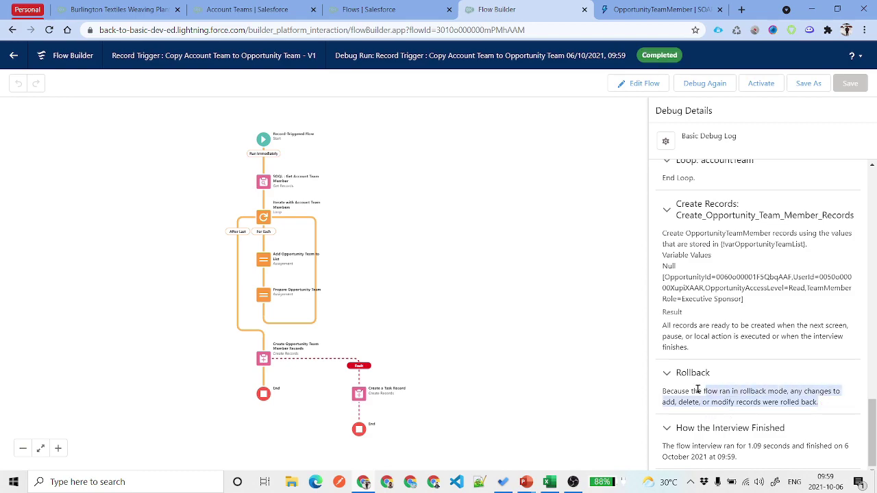
click(701, 233)
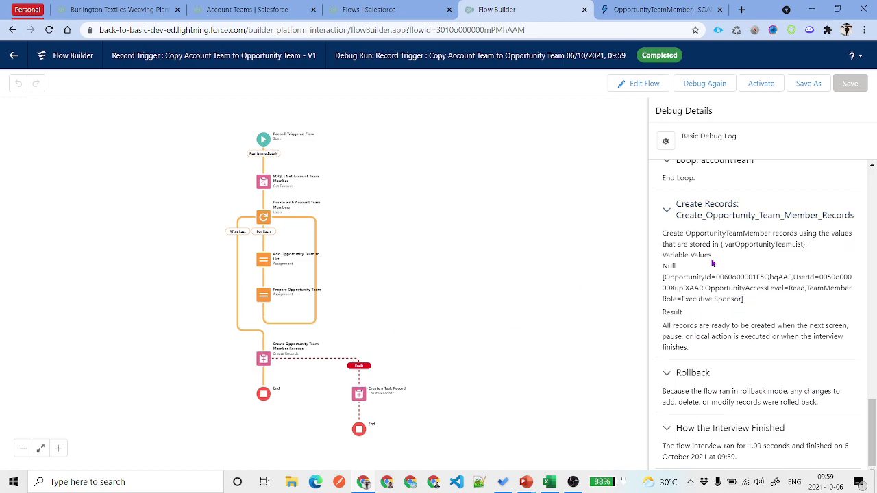
triple_click(737, 298)
click(820, 304)
Activate the flow and open the opportunity's Burlington Textiles Corp of America account in a separate browser tab to check its Account Team.
click(644, 83)
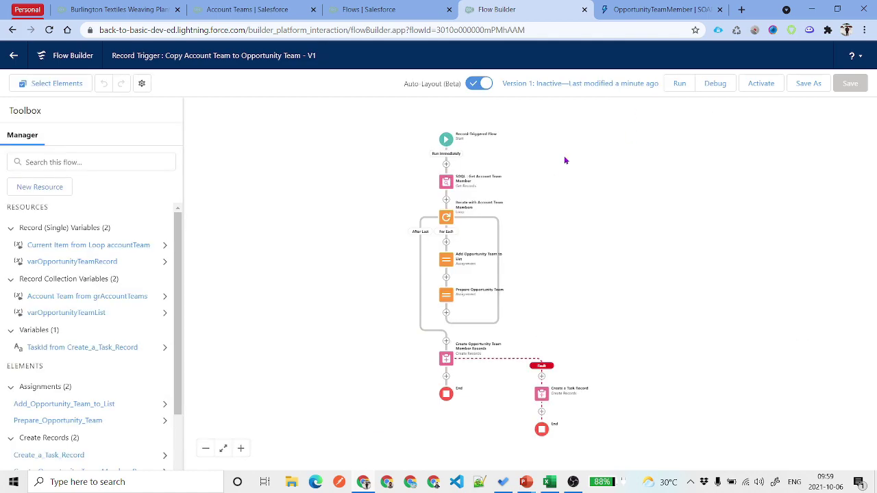
click(760, 83)
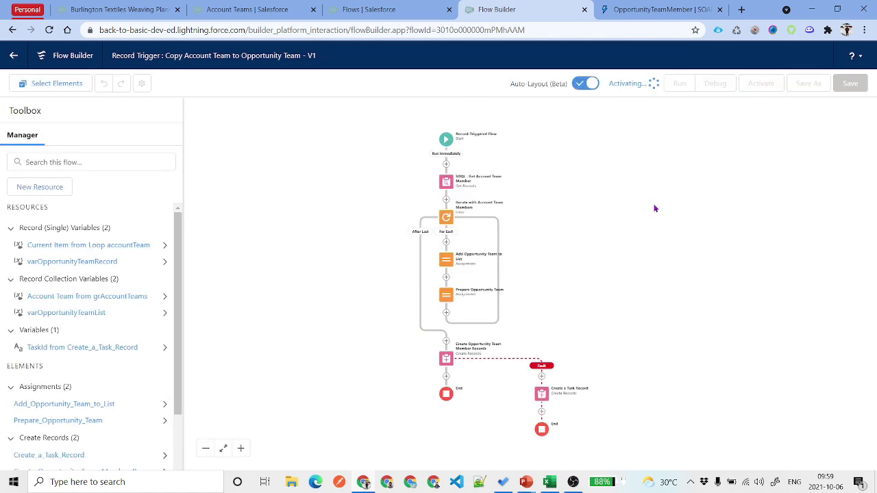
key(ctrl+1)
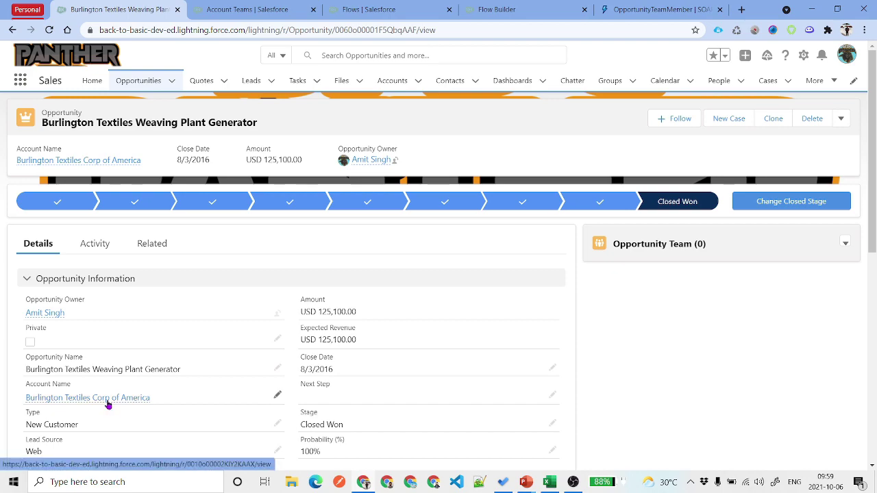
mouse_move(107, 405)
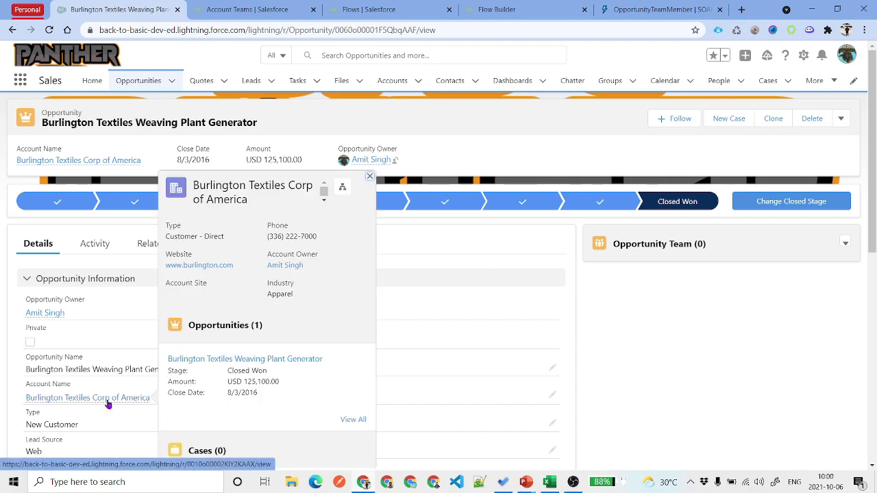
middle_click(102, 399)
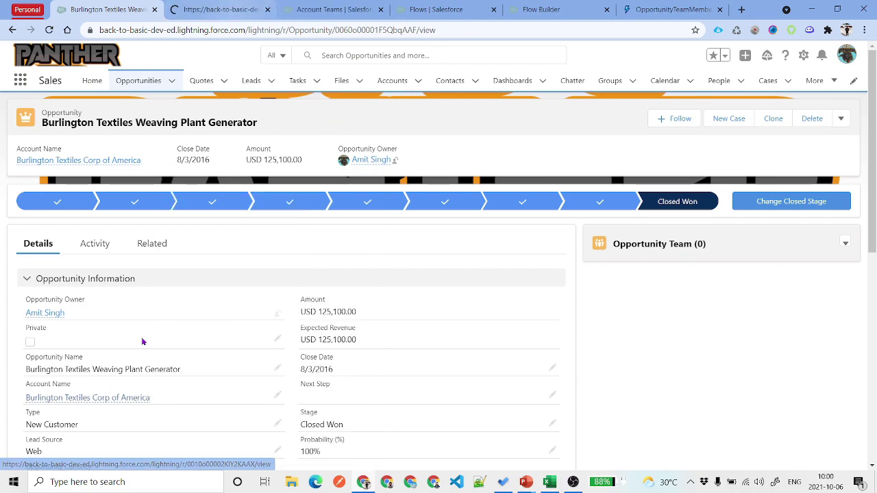
mouse_move(98, 404)
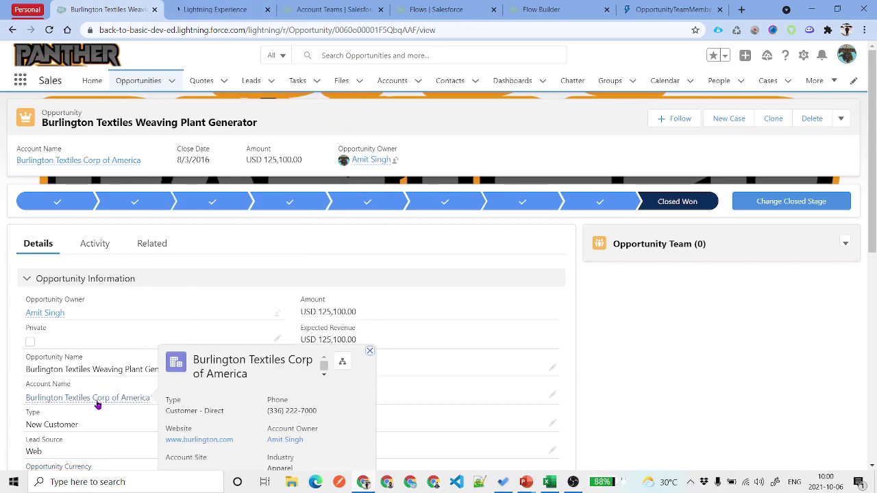
click(206, 9)
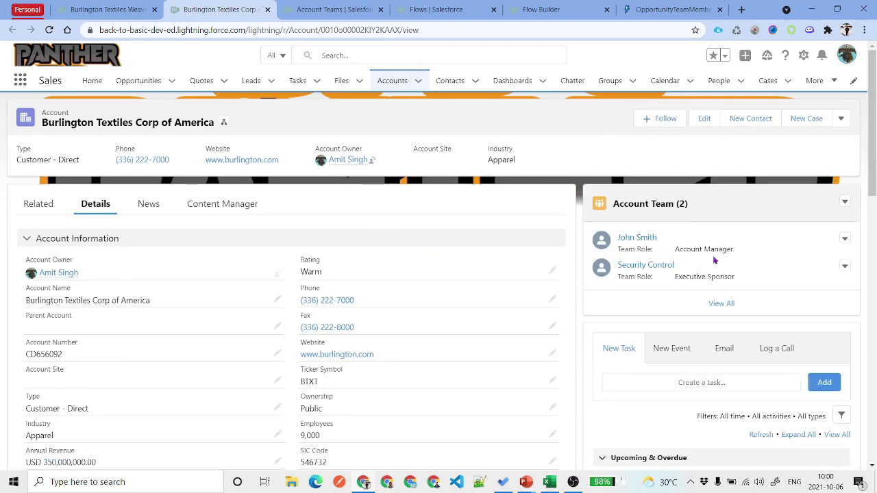
Clone the Burlington Textiles Weaving Plant Generator opportunity with its prefilled values and save the copy.
click(103, 9)
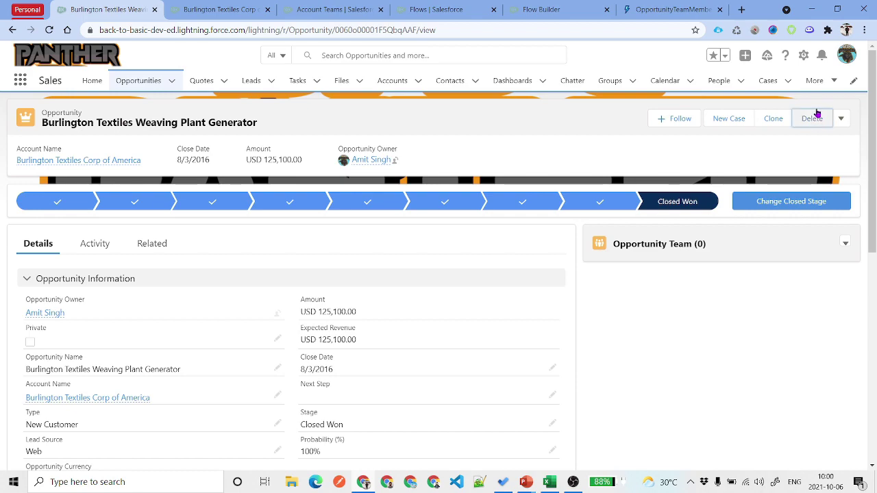
click(771, 119)
scroll(412, 217, down, 10)
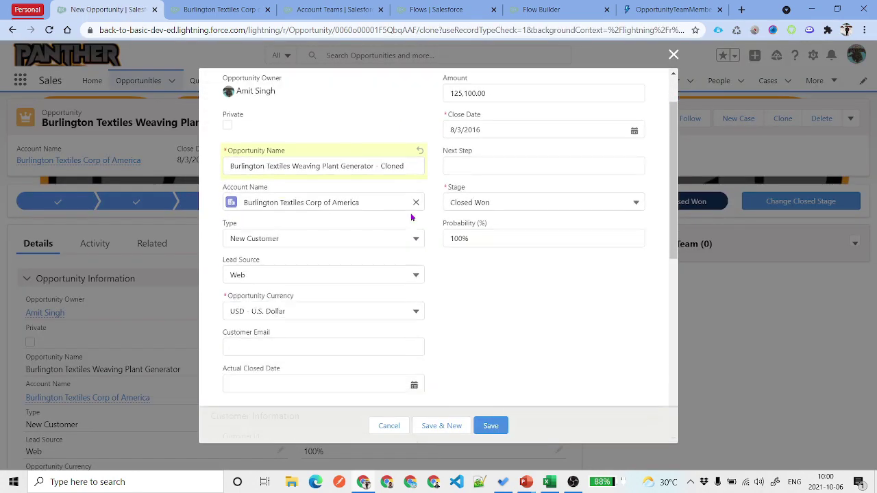
scroll(409, 212, up, 3)
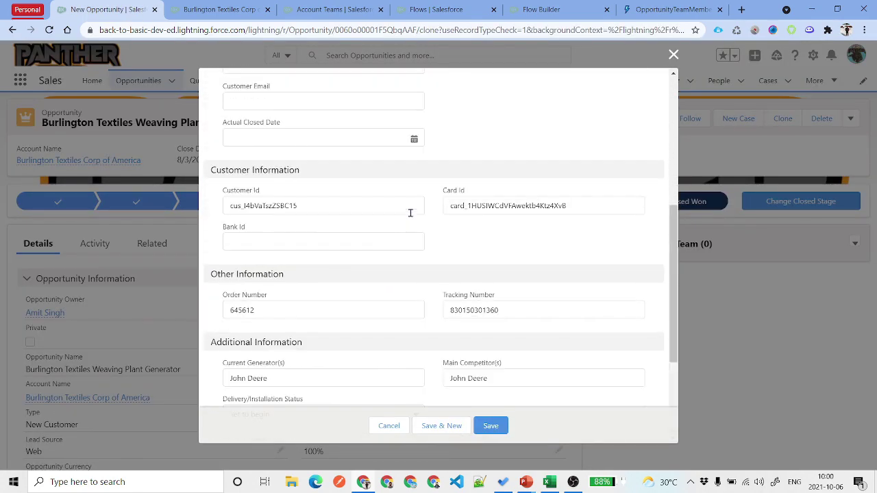
click(498, 427)
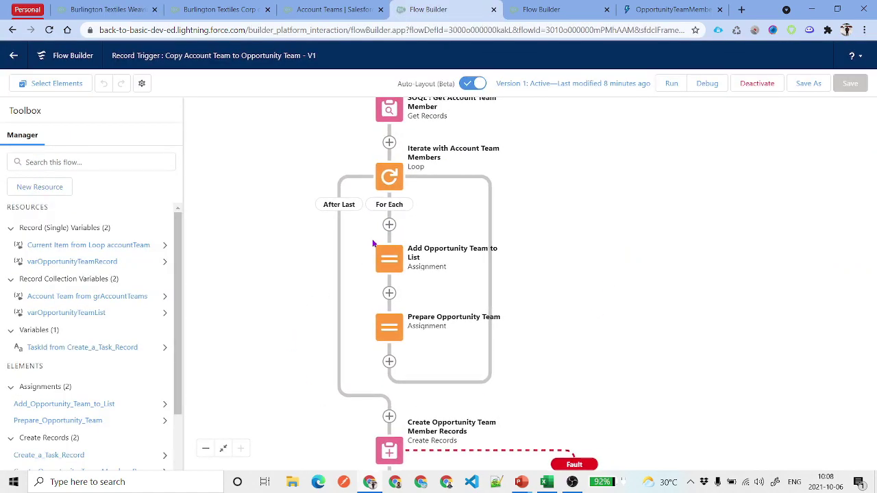
Debug version 1 of the flow with the Burlington Textiles Weaving Plant Generator opportunity as the triggering record.
scroll(320, 227, up, 1)
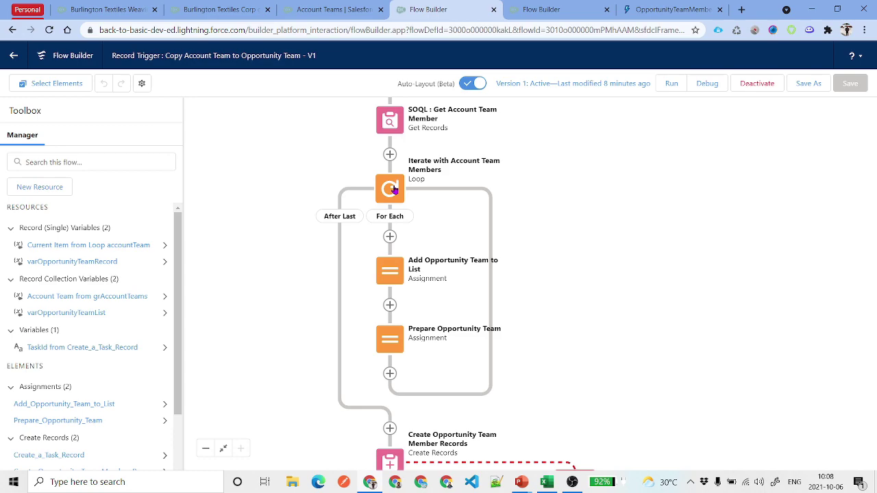
click(705, 85)
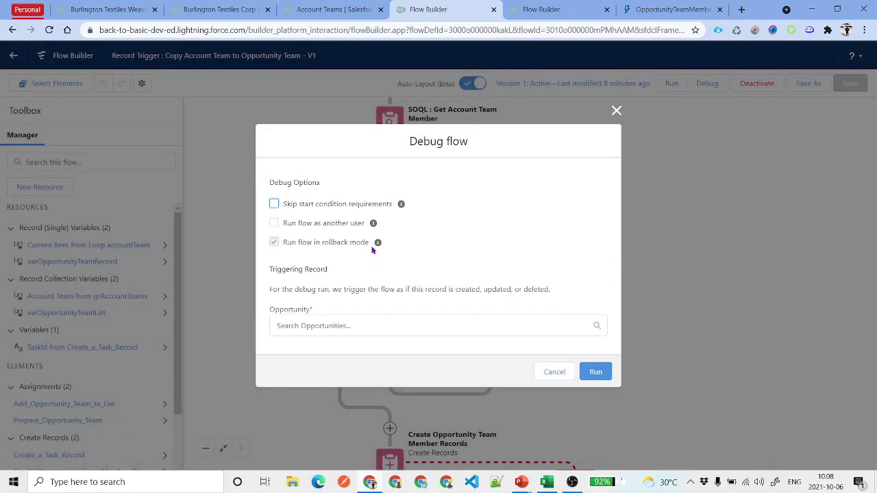
click(337, 320)
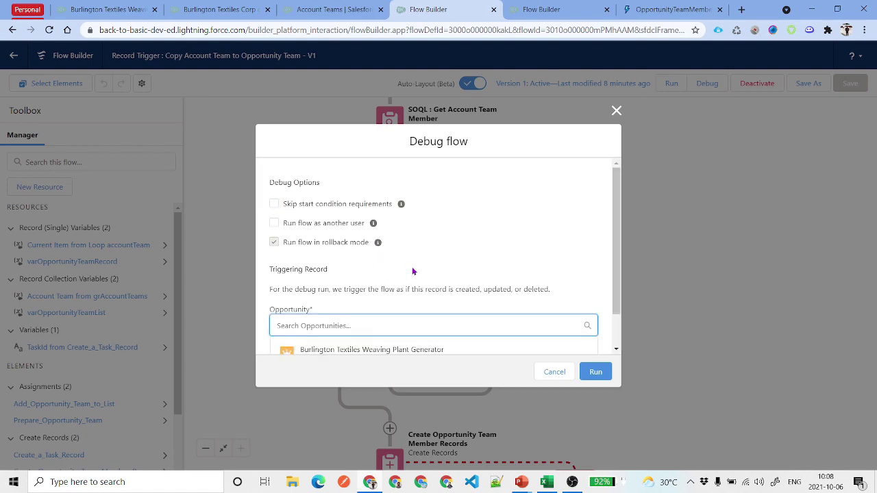
click(370, 314)
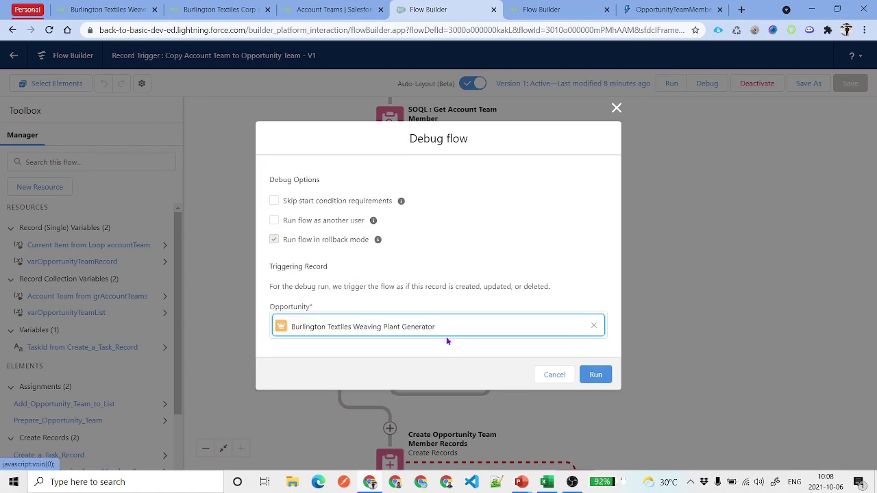
click(595, 375)
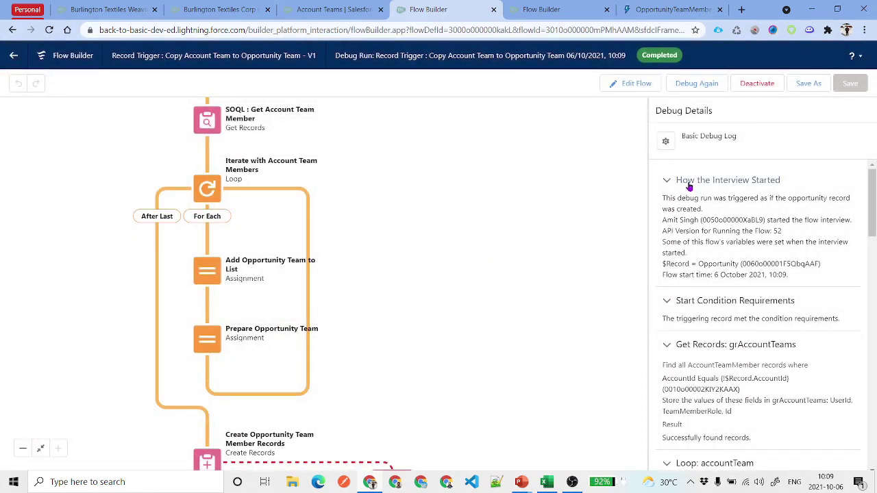
Examine the Create Records variable values in the debug log and compare the loop's assignment order with version 2 of the flow.
scroll(754, 308, down, 6)
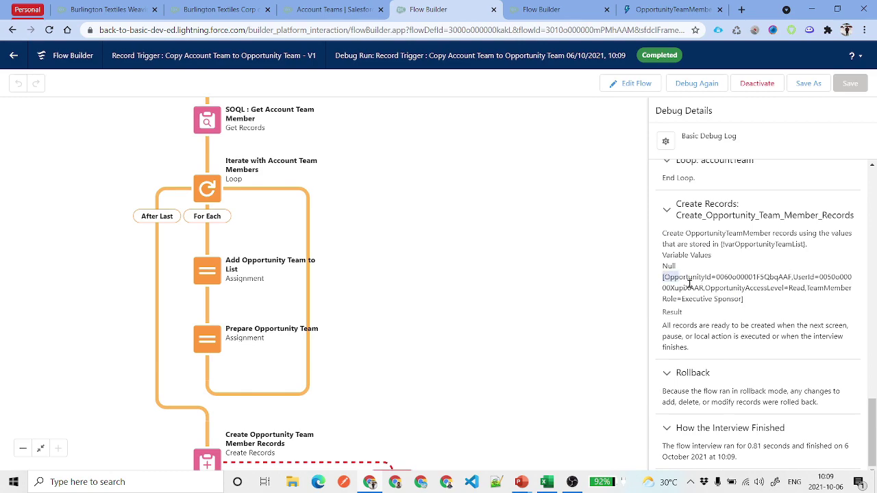
drag(666, 274, 766, 309)
click(666, 266)
double_click(666, 266)
click(207, 270)
click(207, 270)
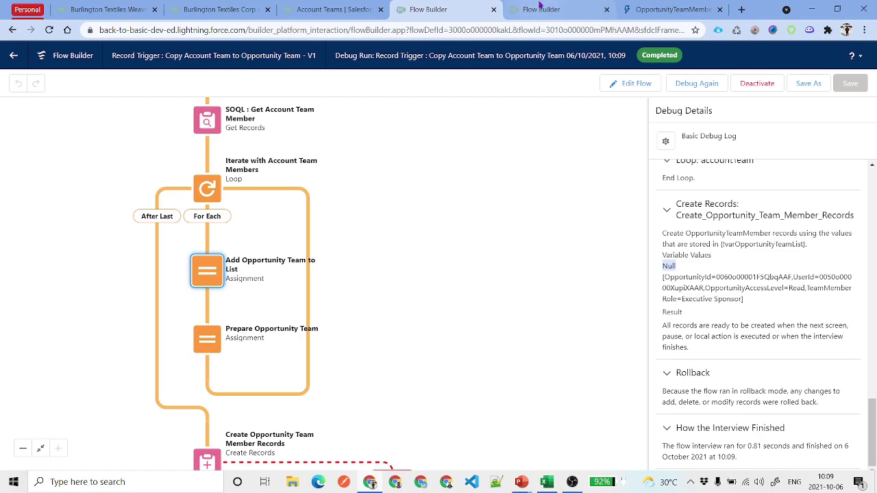
click(545, 9)
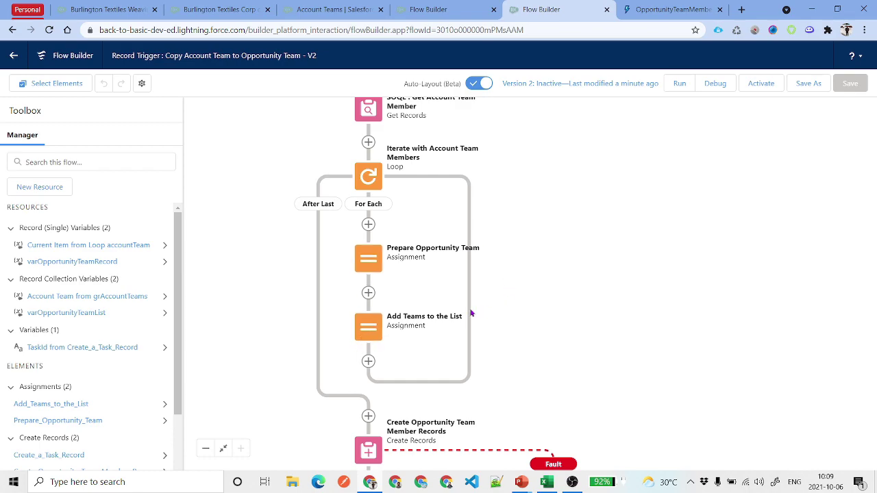
click(446, 9)
Save the flow as a new version and delete the Add Opportunity Team to List assignment from the loop.
click(630, 83)
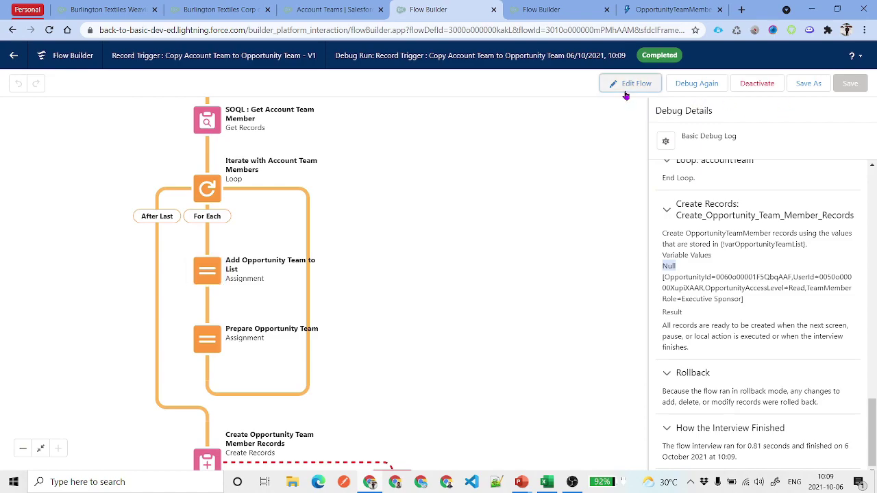
click(809, 83)
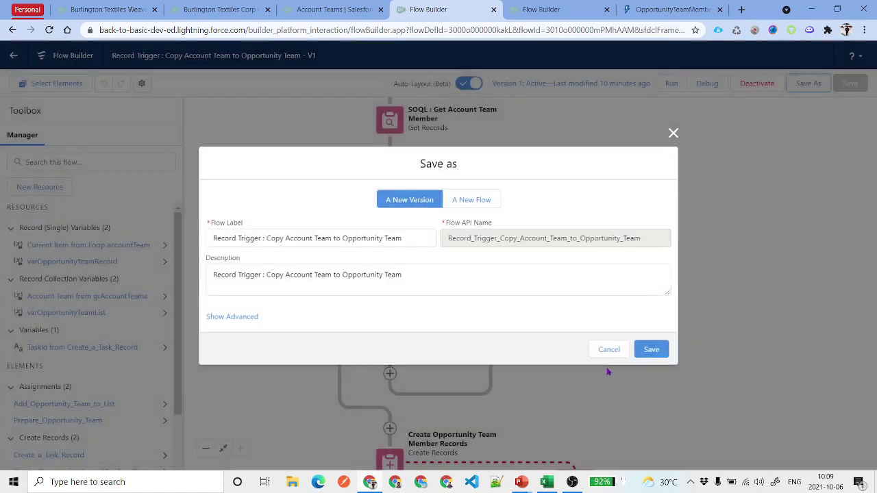
click(650, 347)
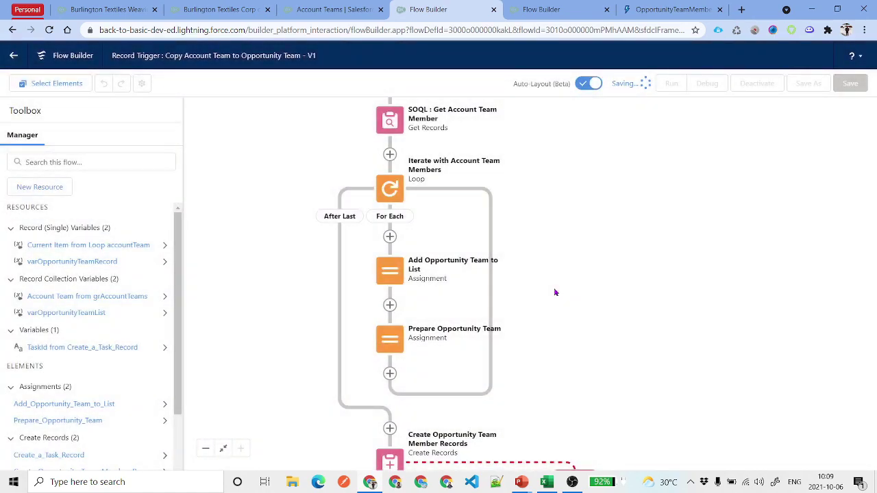
click(390, 270)
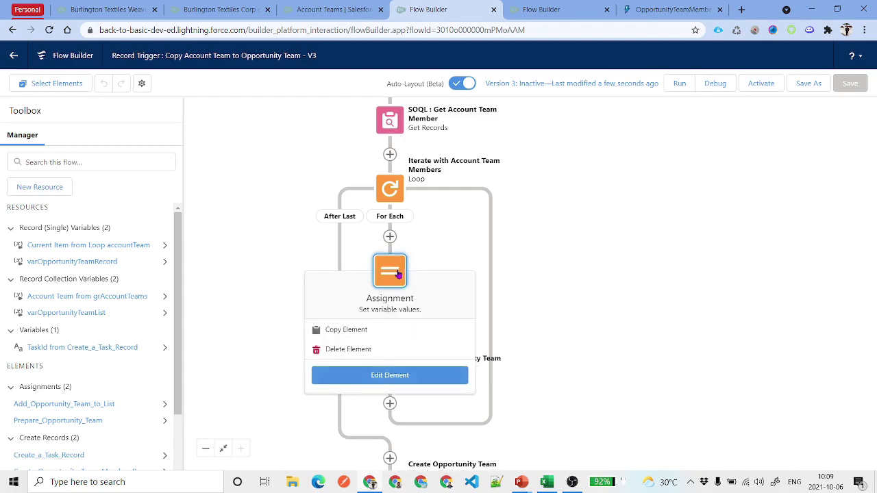
click(348, 352)
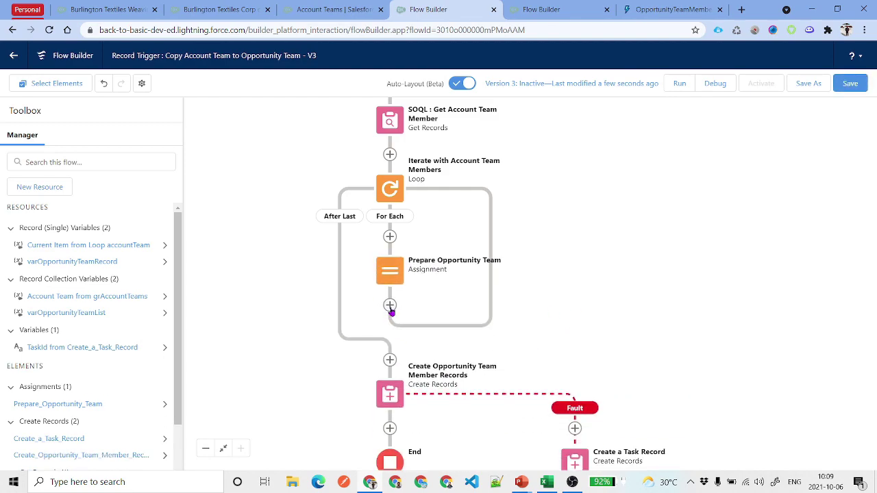
Add an assignment after Prepare Opportunity Team in the loop, labelled "Add Team Member to Lust".
click(390, 305)
click(419, 447)
click(291, 179)
text(Add Teams)
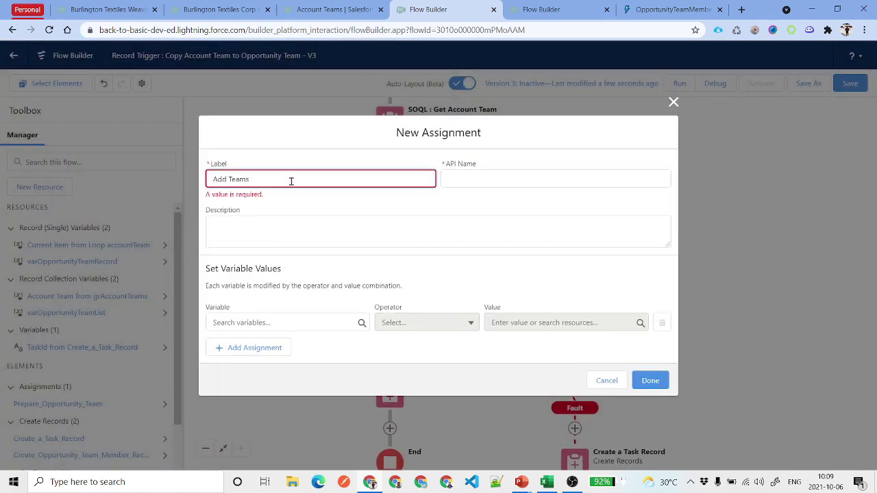
text(Member to List)
Set the assignment to add varOpportunityTeamRecord to varOpportunityTeamList, and save the flow.
click(319, 317)
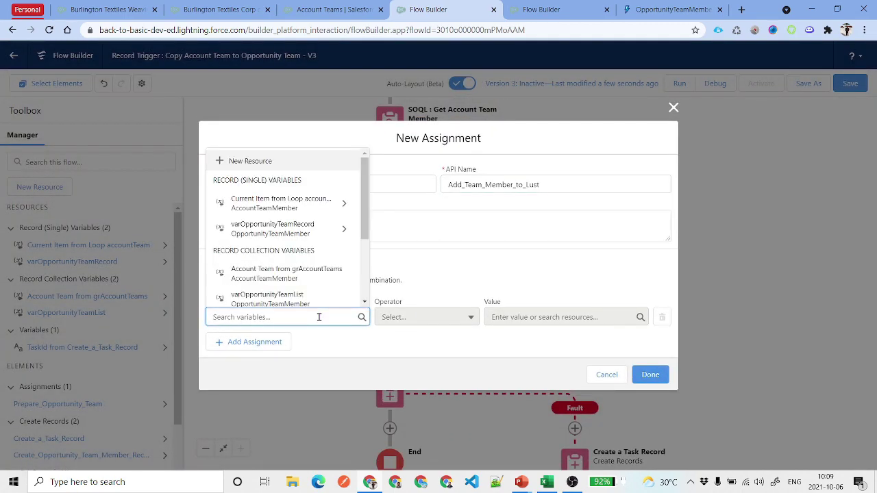
text(va)
click(309, 301)
click(417, 321)
click(436, 189)
click(547, 319)
text(va)
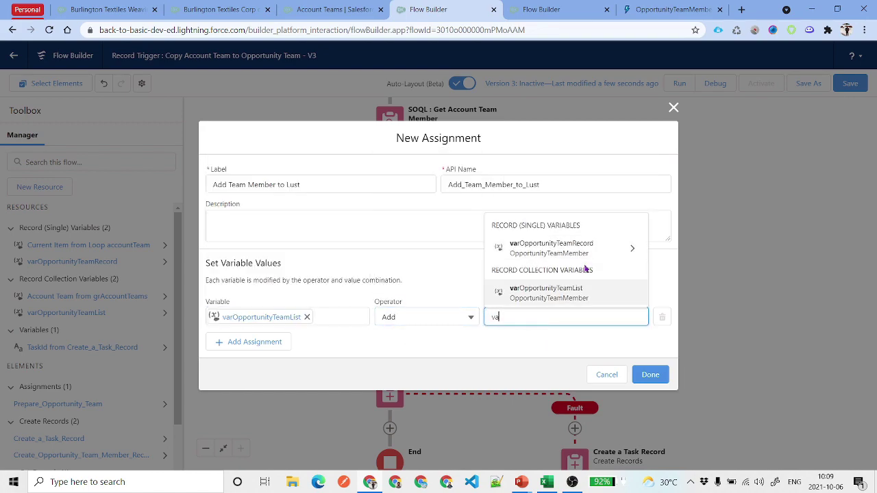
click(583, 249)
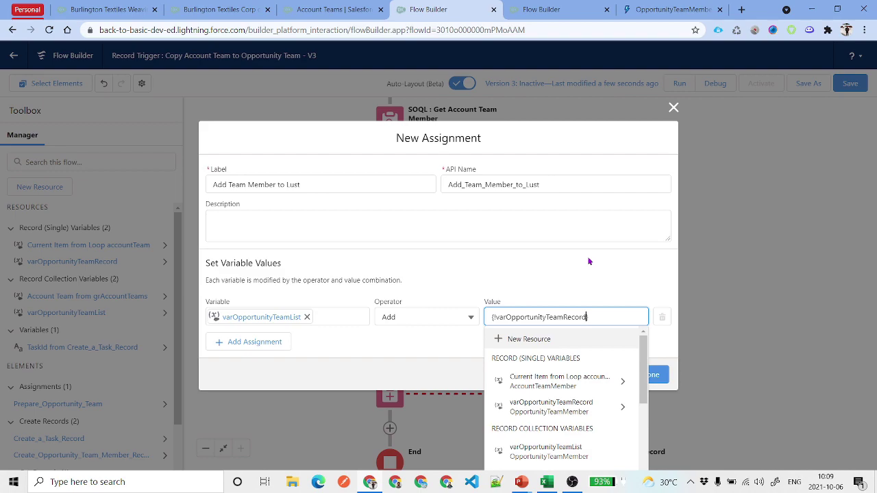
click(654, 375)
click(850, 83)
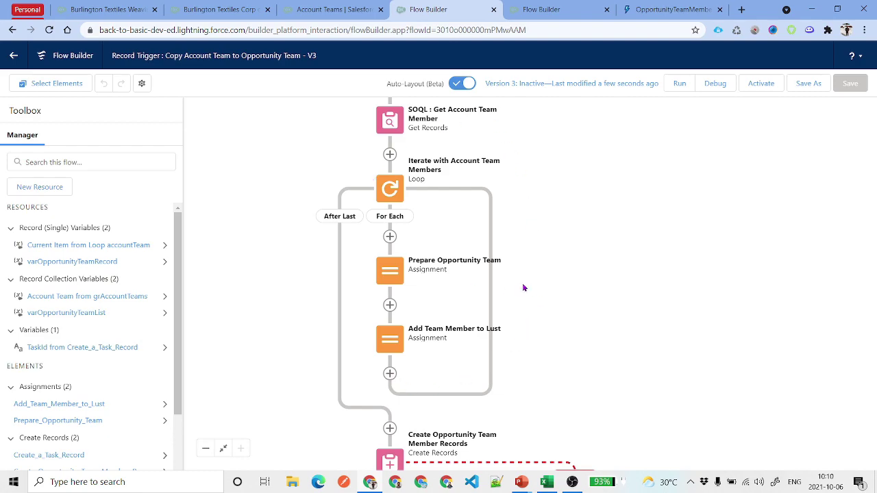
Debug version 3 with the Burlington Textiles Weaving Plant Generator opportunity, check its Create Records values, and activate the version.
click(708, 87)
click(364, 329)
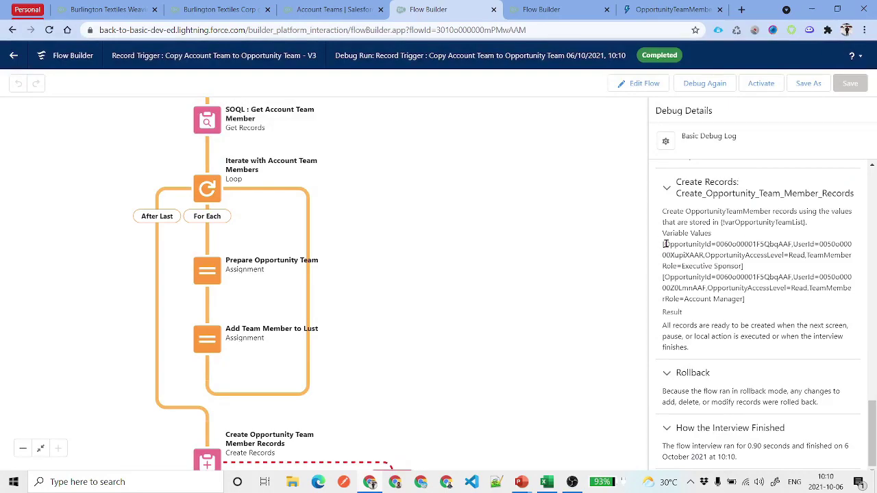
drag(663, 247, 656, 224)
click(770, 301)
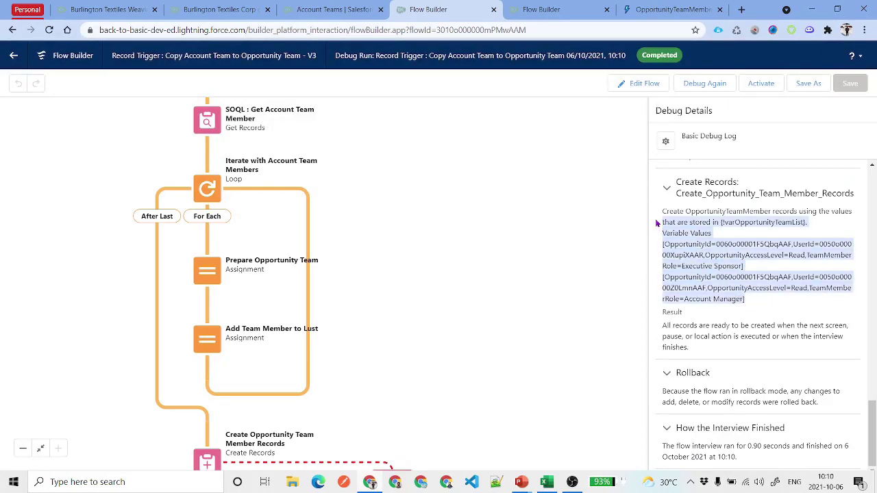
click(759, 84)
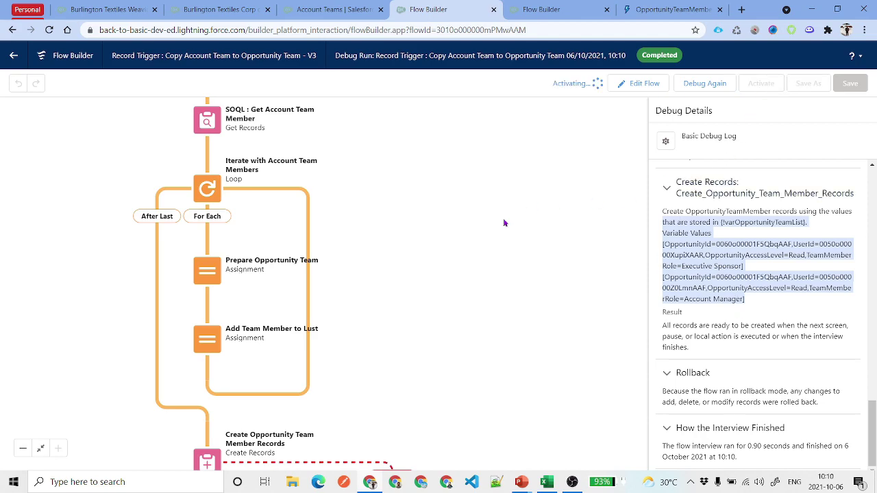
Clone the cloned opportunity as "Burlington Textiles Weaving Plant Generator - 2", save it, and return to the flow's debug view.
click(137, 9)
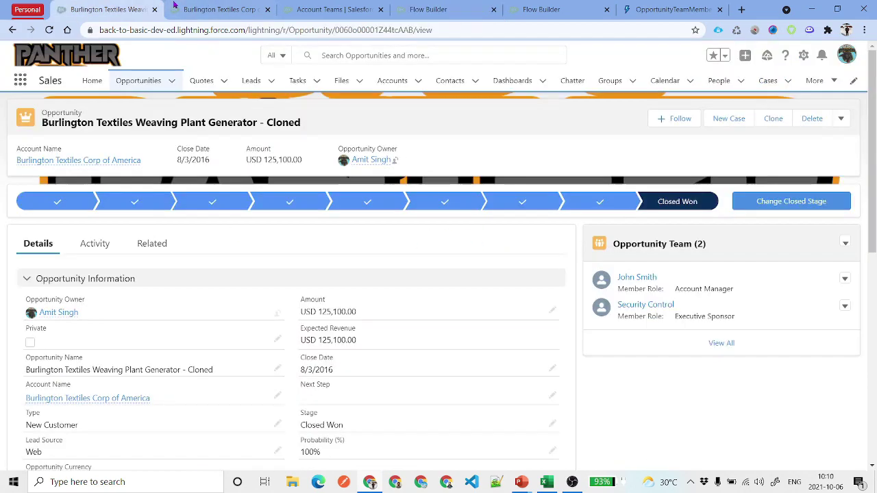
click(774, 120)
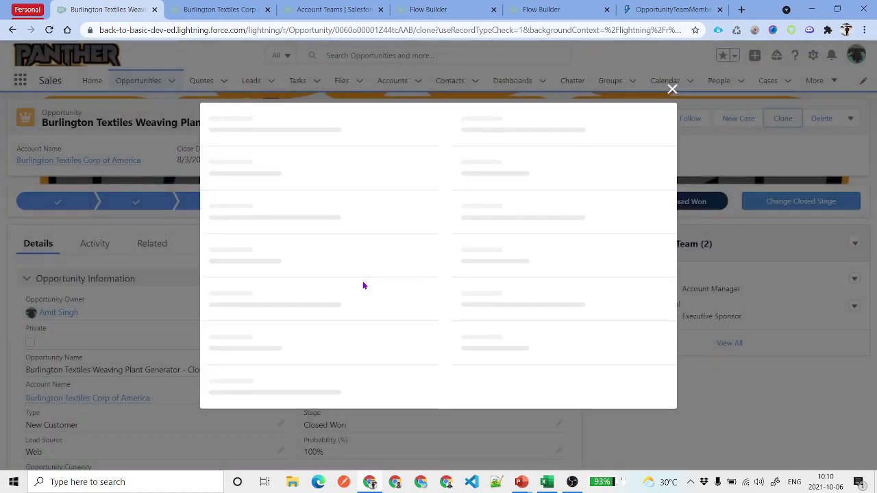
drag(403, 224, 346, 181)
click(391, 227)
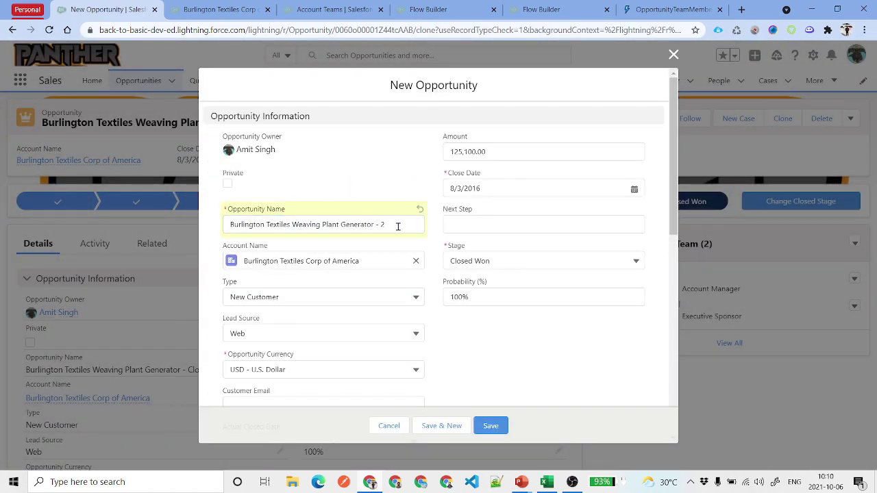
click(490, 420)
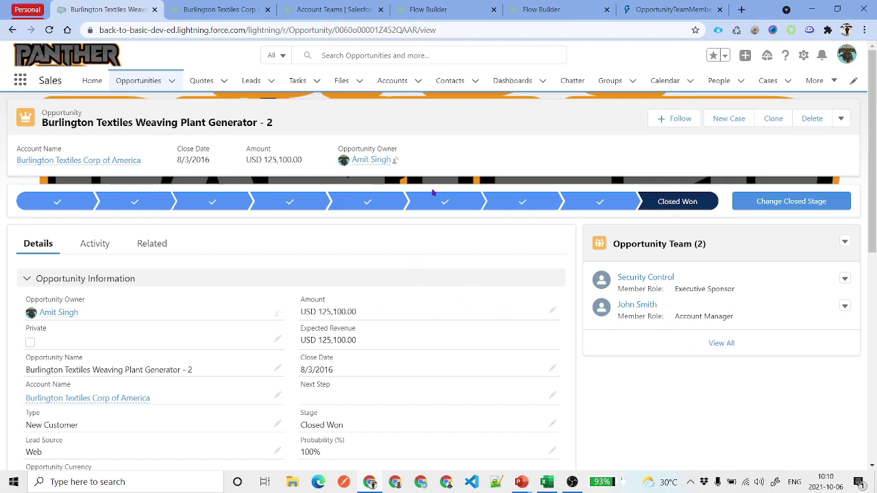
click(445, 9)
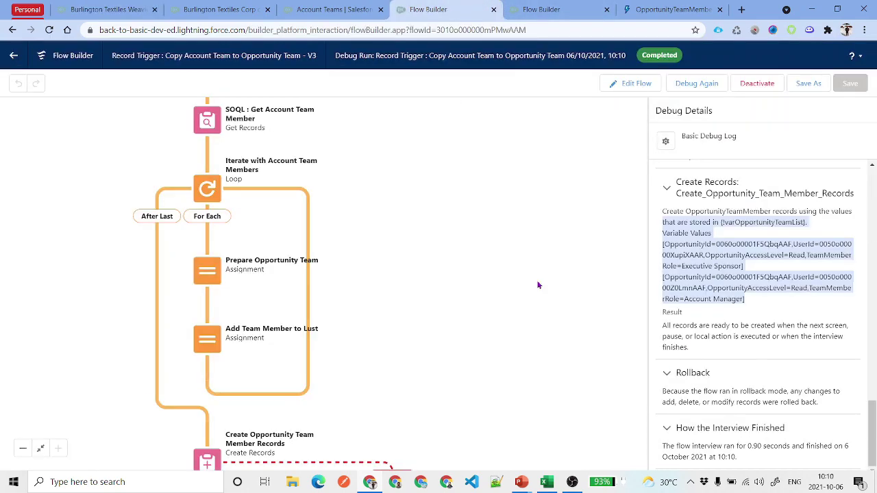